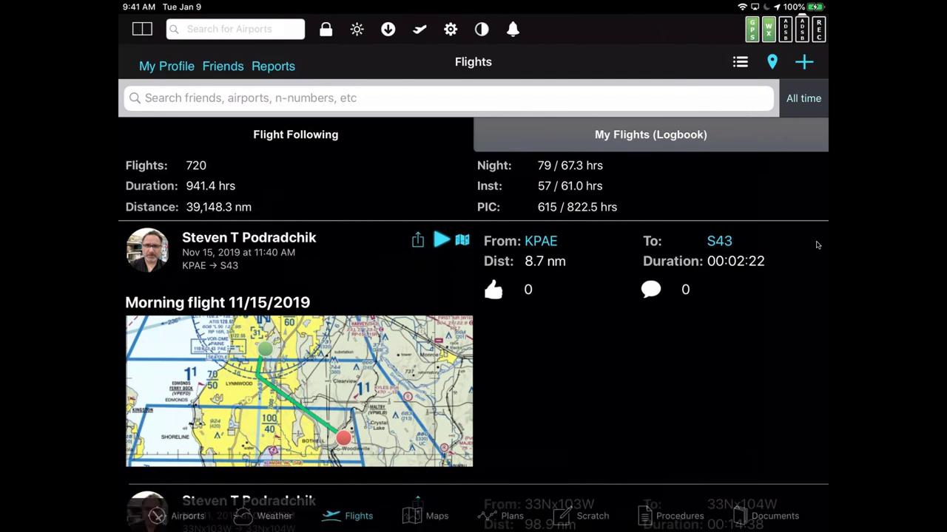
Handwrite "Hello" in white and "Webinar" in cyan with a line under it on scratch page 1.
{"action": "left_click", "coordinate": [426, 515]}
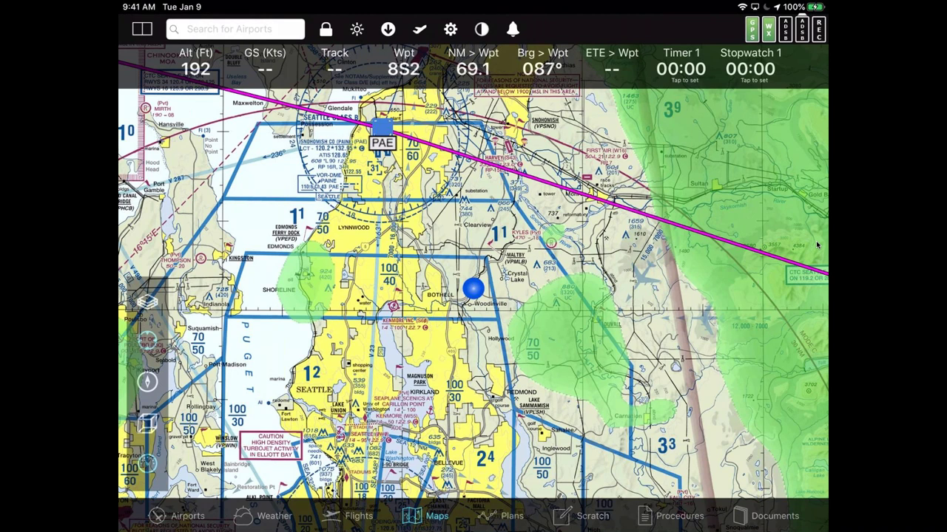
{"action": "left_click", "coordinate": [503, 515]}
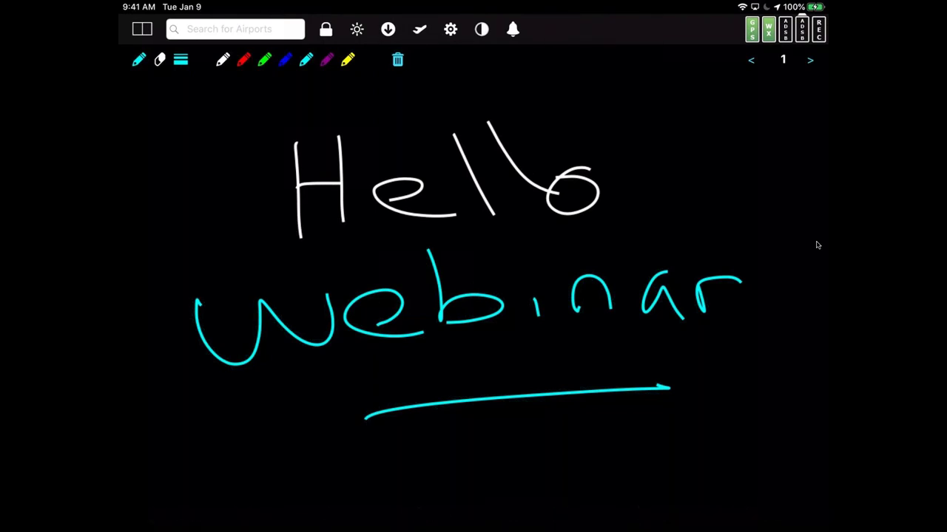
{"action": "mouse_move", "coordinate": [373, 220]}
{"action": "left_mouse_down"}
{"action": "mouse_move", "coordinate": [473, 343]}
{"action": "mouse_move", "coordinate": [652, 384]}
{"action": "left_mouse_up"}
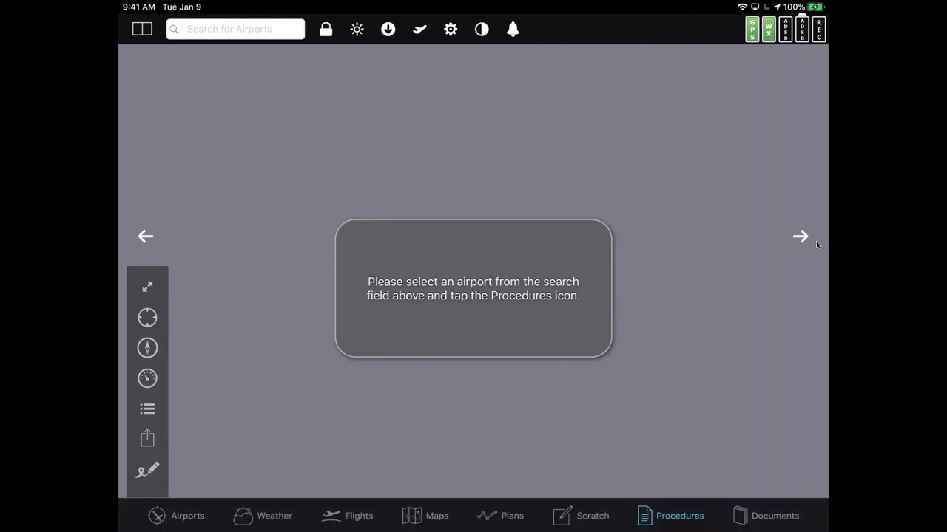
Look through the document library's A/FD supplements, handbooks, margin notes and airspace diagrams.
{"action": "scroll", "coordinate": [817, 244], "scroll_direction": "down", "scroll_amount": 10}
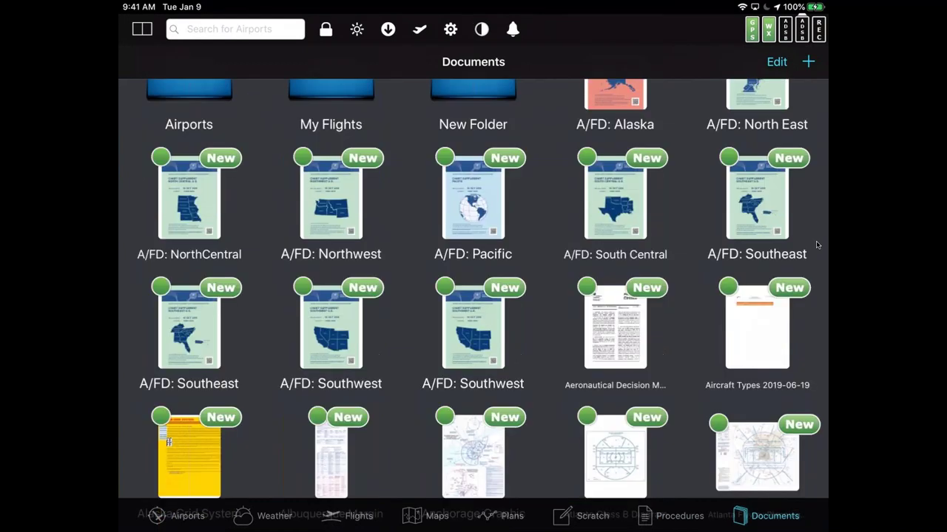
{"action": "scroll", "coordinate": [817, 245], "scroll_direction": "up", "scroll_amount": 5}
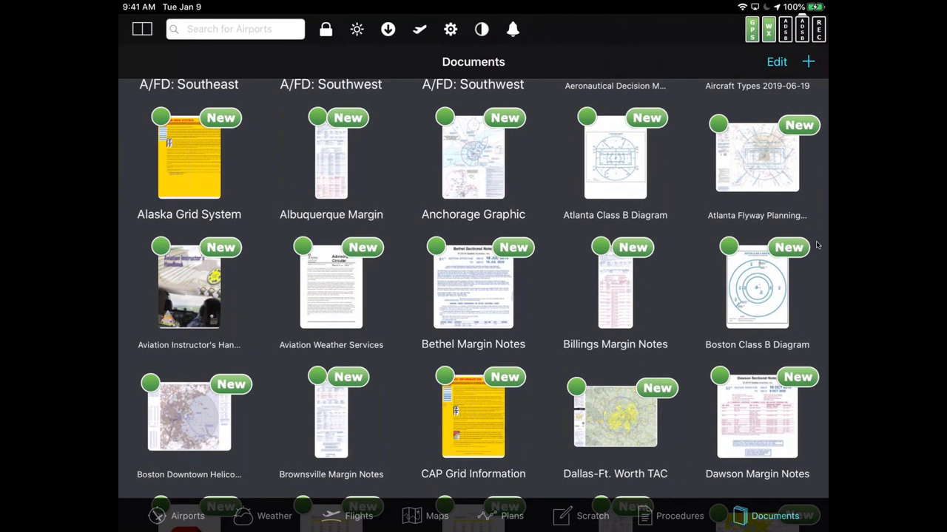
Return to the map and review the nearby airspace, navaid and airport information at the PAE waypoint.
{"action": "key", "text": "super+4"}
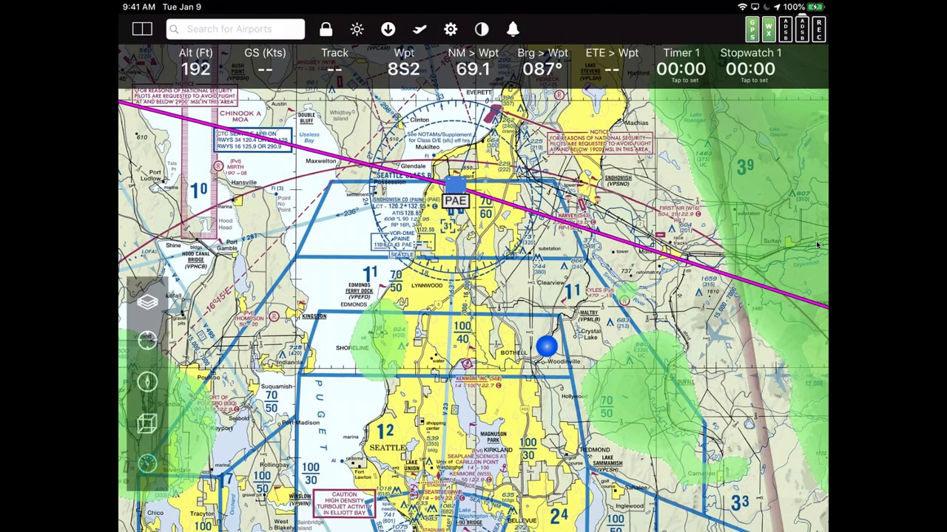
{"action": "left_click", "coordinate": [455, 187]}
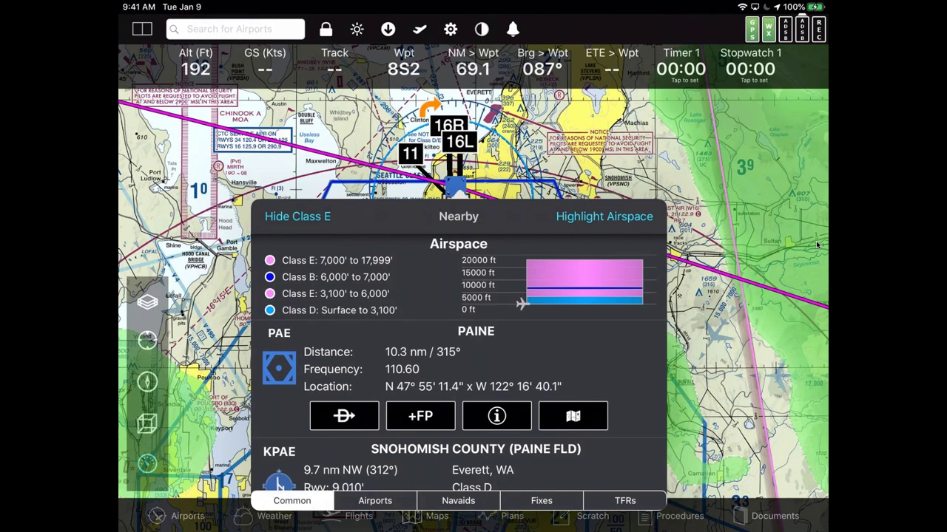
{"action": "scroll", "coordinate": [459, 362], "scroll_direction": "down", "scroll_amount": 4}
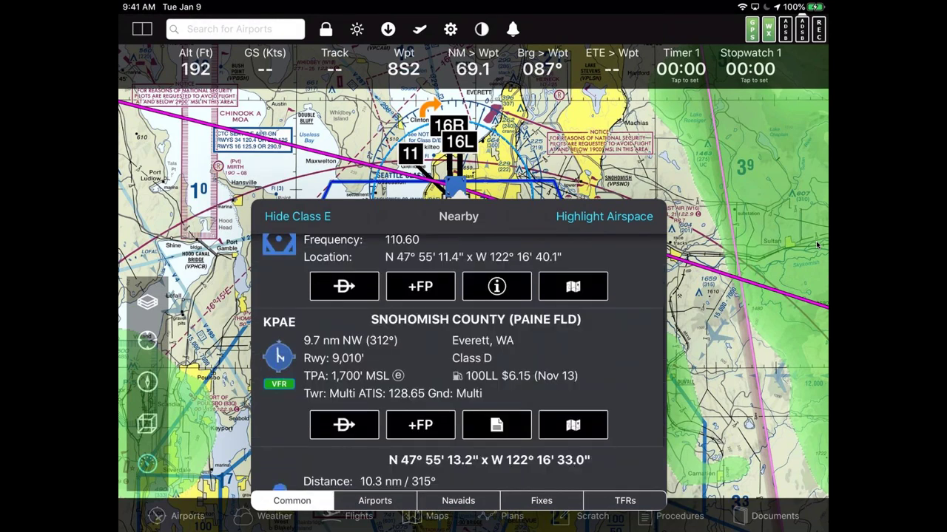
{"action": "scroll", "coordinate": [458, 363], "scroll_direction": "up", "scroll_amount": 2}
{"action": "scroll", "coordinate": [459, 363], "scroll_direction": "down", "scroll_amount": 2}
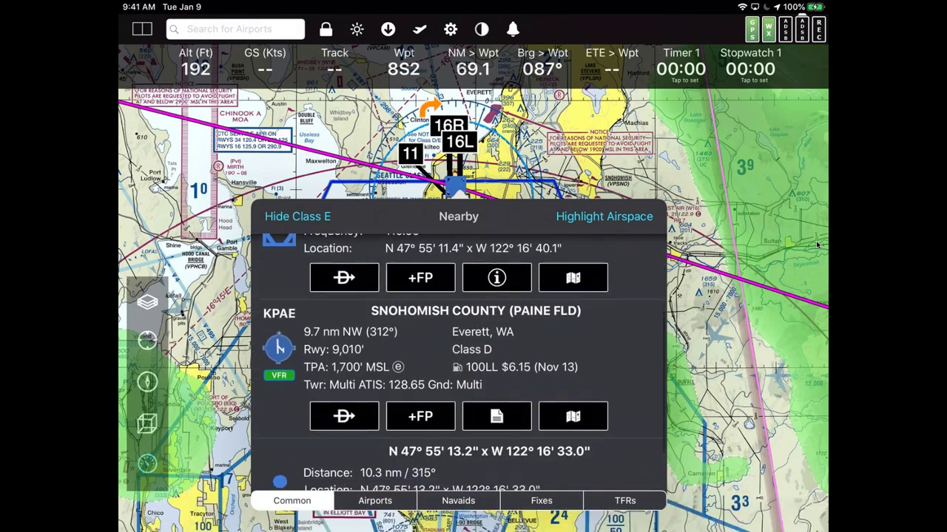
{"action": "scroll", "coordinate": [458, 363], "scroll_direction": "down", "scroll_amount": 1}
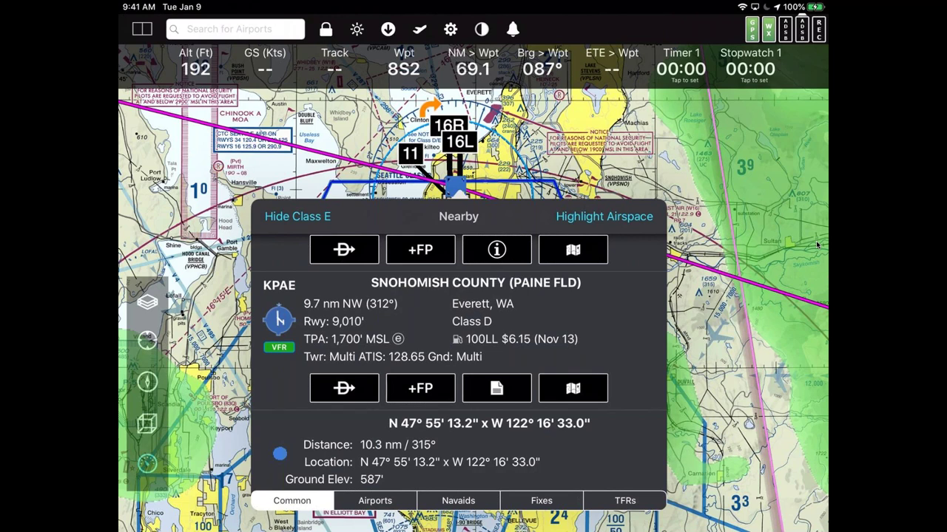
{"action": "left_click", "coordinate": [817, 245]}
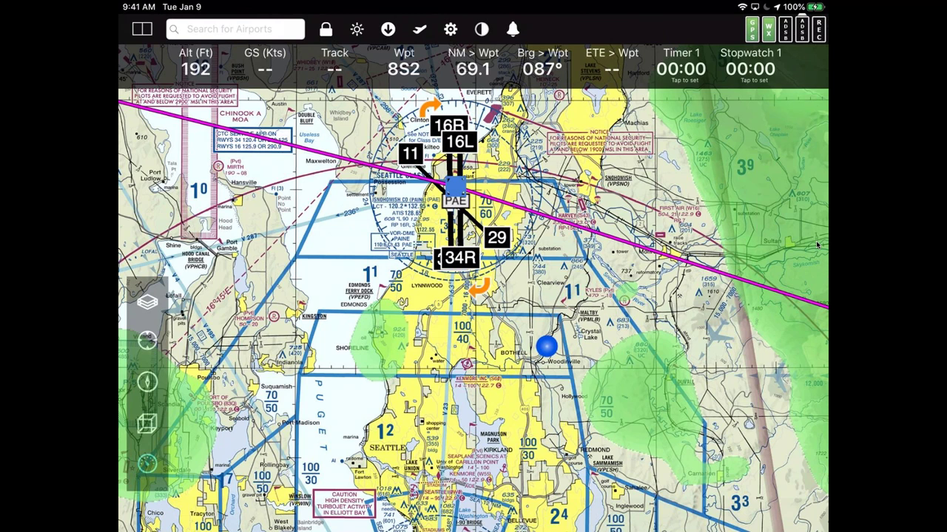
Review the detailed status of GPS, weather, ADS-B and the flight recorder.
{"action": "left_click", "coordinate": [752, 30]}
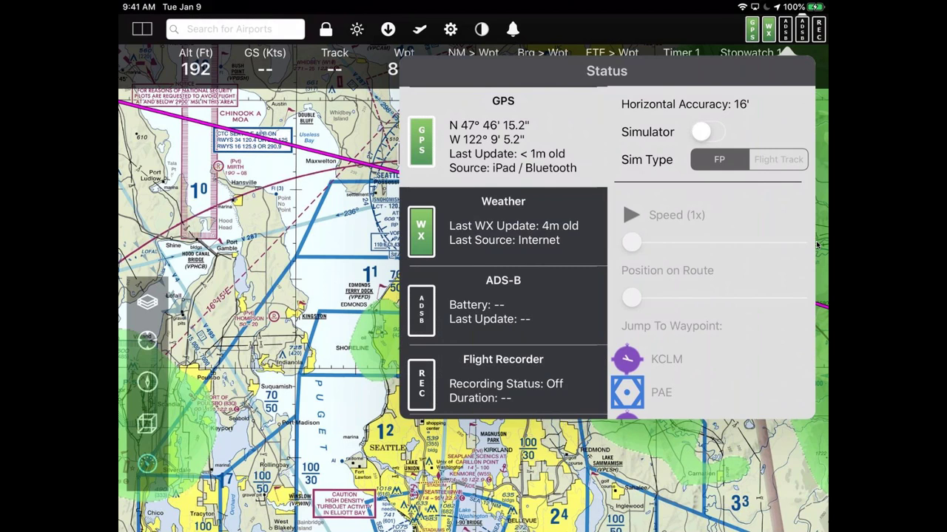
{"action": "left_click", "coordinate": [503, 226]}
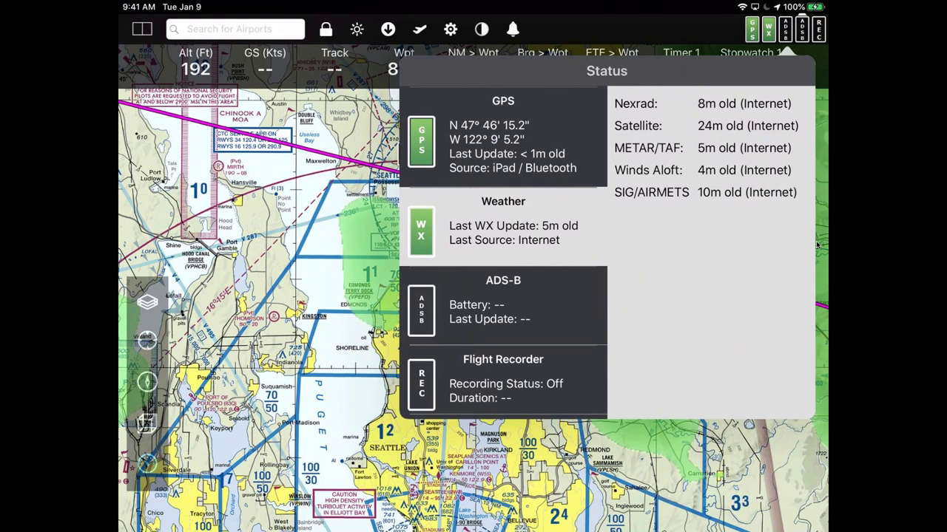
{"action": "left_click", "coordinate": [503, 305]}
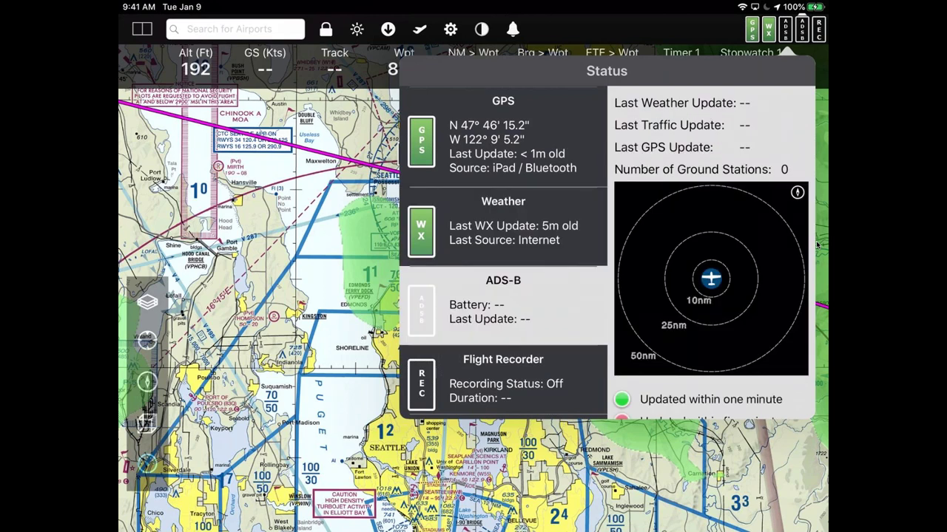
{"action": "left_click", "coordinate": [503, 379]}
{"action": "left_click", "coordinate": [503, 305]}
{"action": "left_click", "coordinate": [817, 245]}
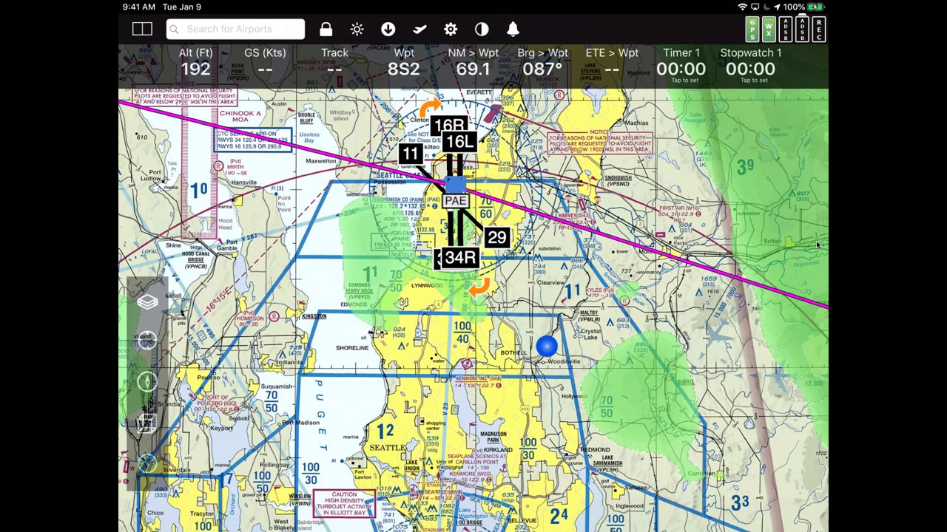
Try IFR Low and Aerial Photo as the map's base layer and settle on Roads.
{"action": "left_click", "coordinate": [147, 301]}
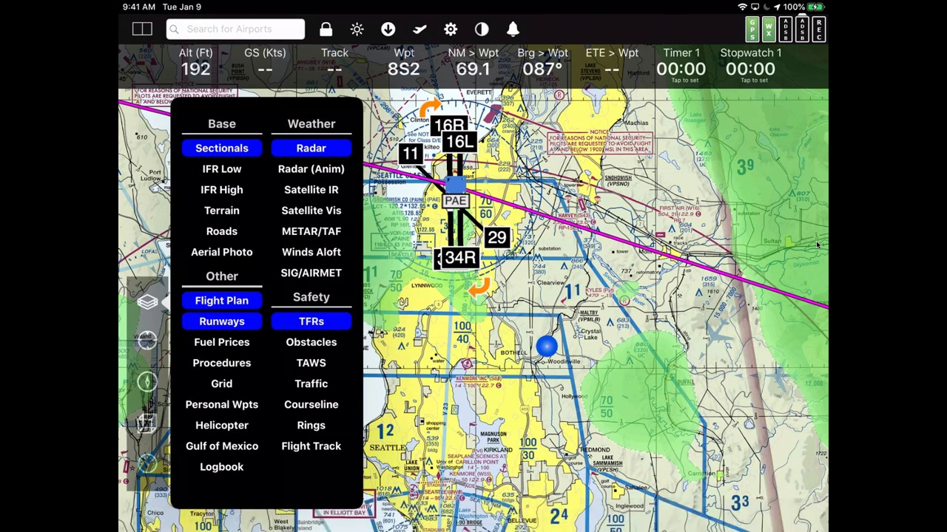
{"action": "left_click", "coordinate": [221, 169]}
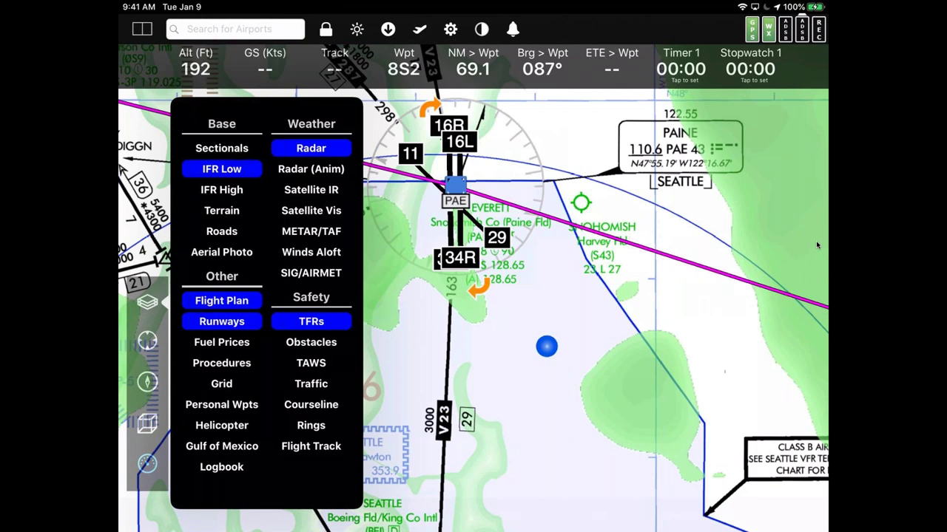
{"action": "left_click", "coordinate": [221, 251]}
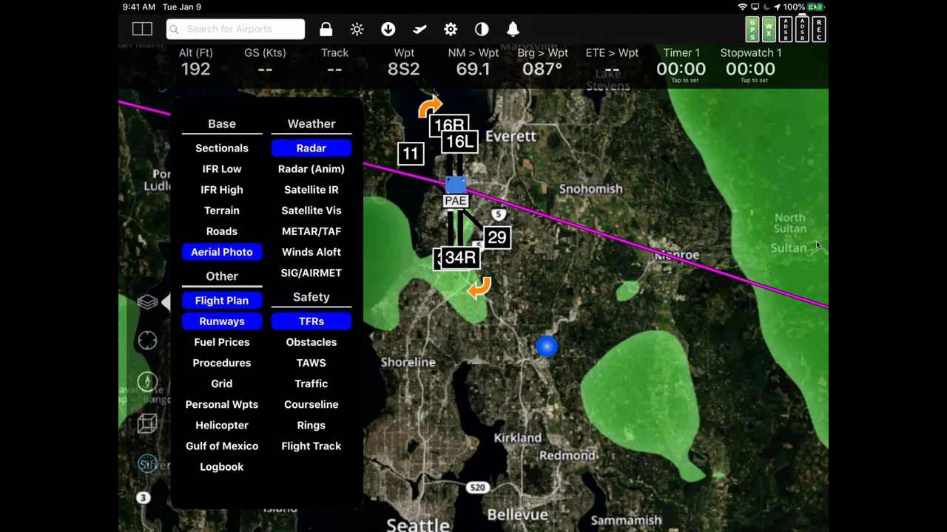
{"action": "left_click", "coordinate": [221, 231]}
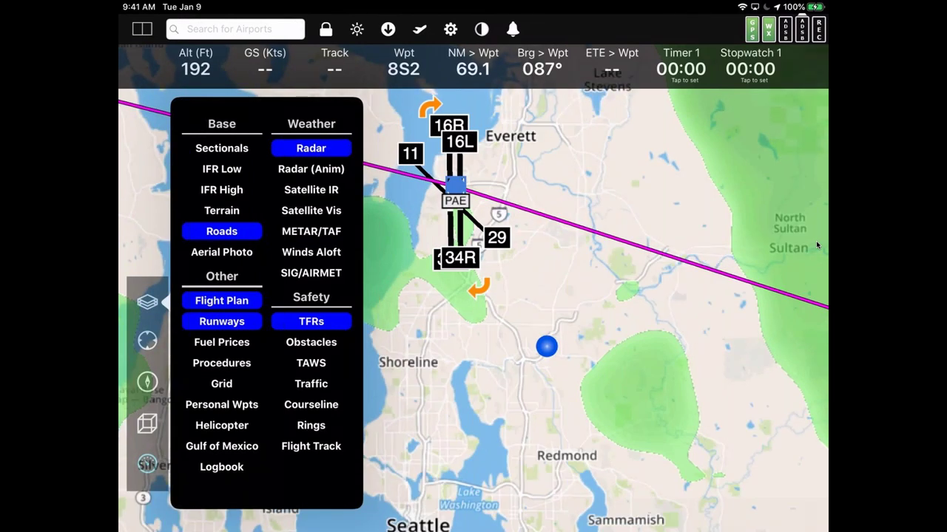
{"action": "left_click", "coordinate": [147, 302]}
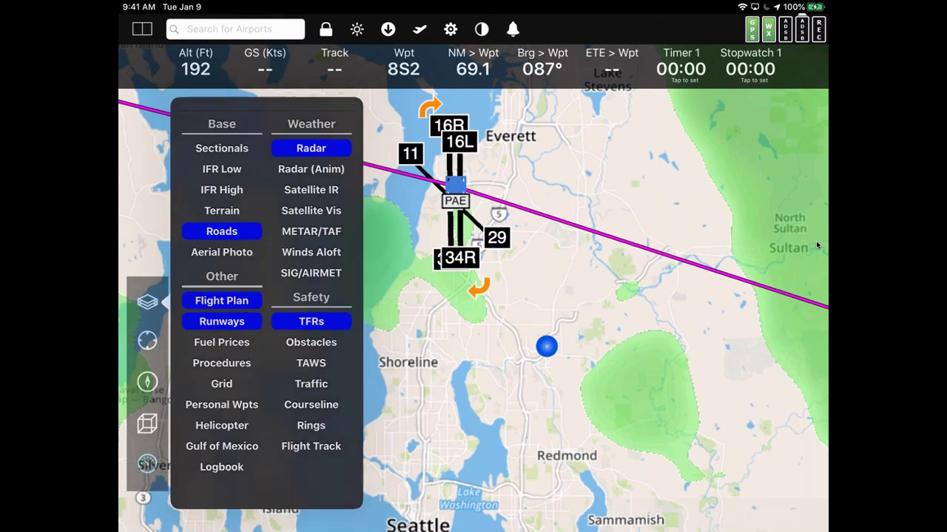
Add the Satellite Vis weather layer alongside Radar over the wider Washington area.
{"action": "scroll", "coordinate": [474, 296], "scroll_direction": "down", "scroll_amount": 5}
{"action": "scroll", "coordinate": [817, 244], "scroll_direction": "down", "scroll_amount": 5}
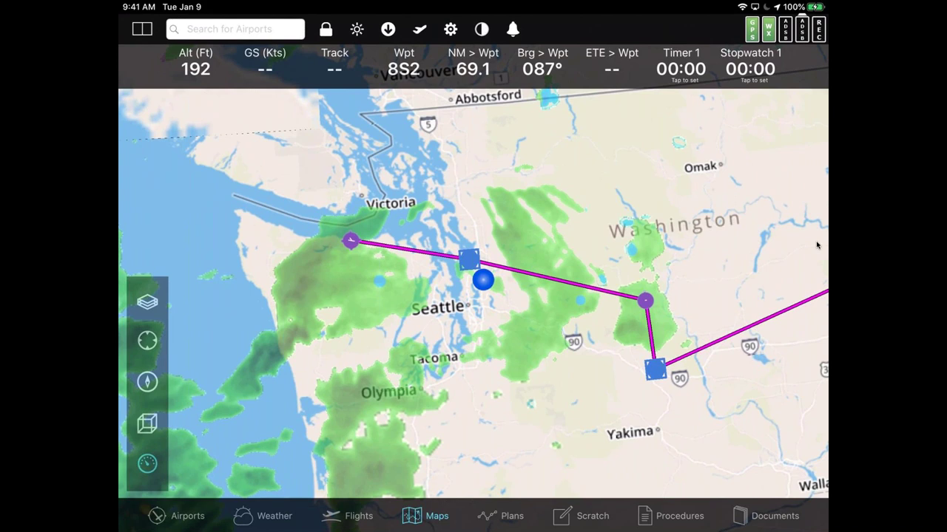
{"action": "left_click", "coordinate": [147, 301]}
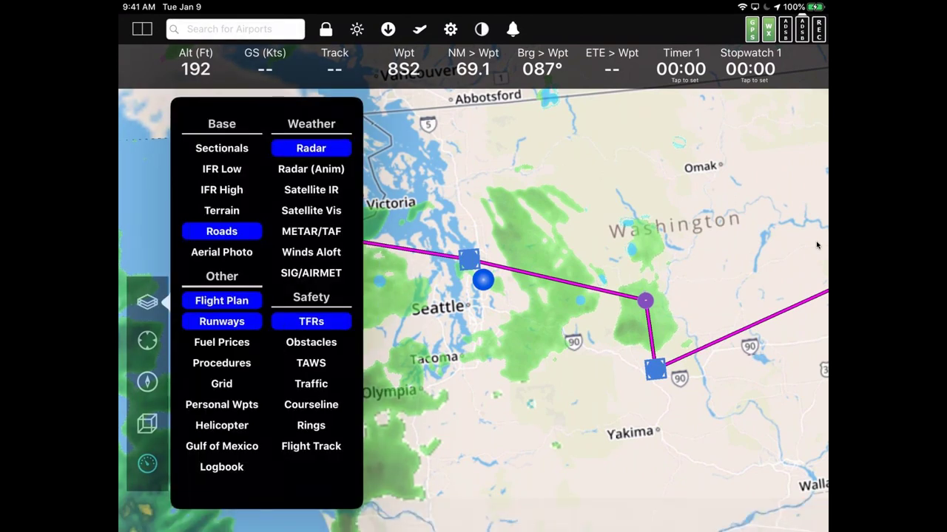
{"action": "left_click", "coordinate": [310, 210]}
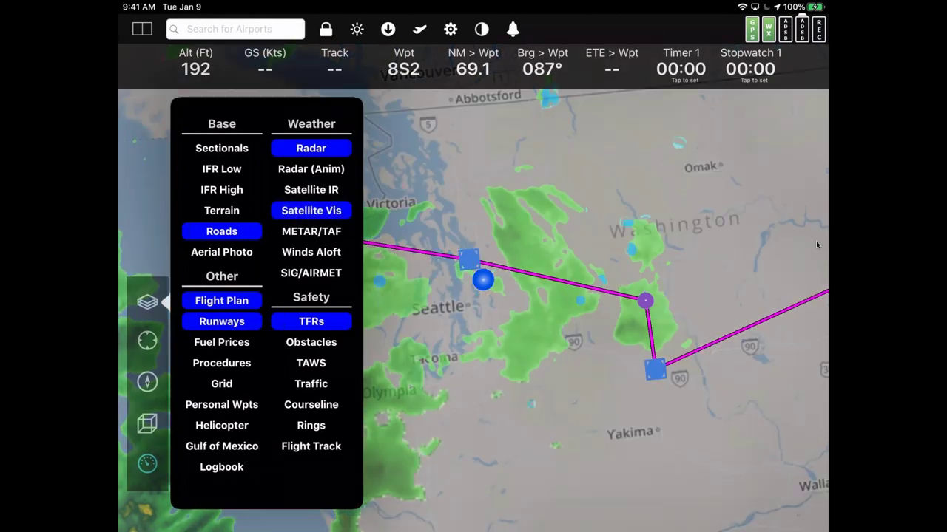
{"action": "left_click", "coordinate": [817, 245]}
{"action": "scroll", "coordinate": [817, 245], "scroll_direction": "down", "scroll_amount": 5}
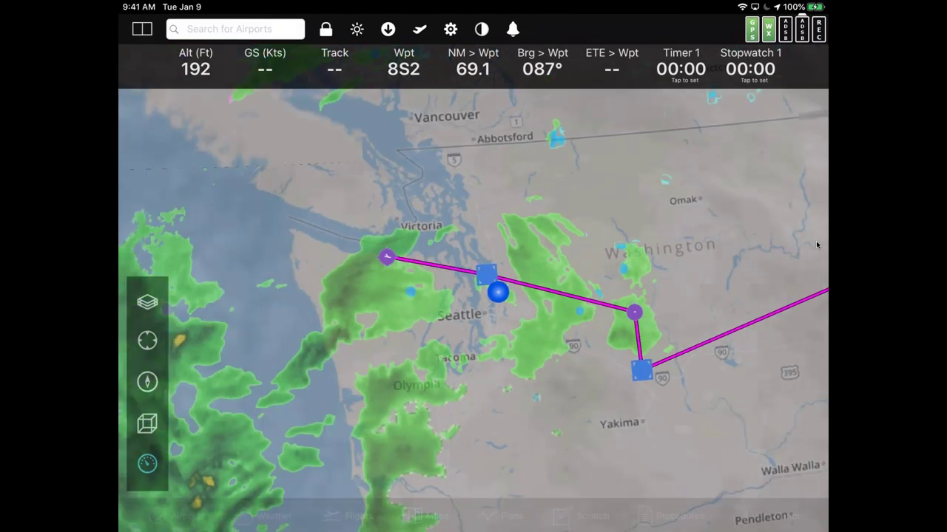
{"action": "scroll", "coordinate": [817, 245], "scroll_direction": "down", "scroll_amount": 5}
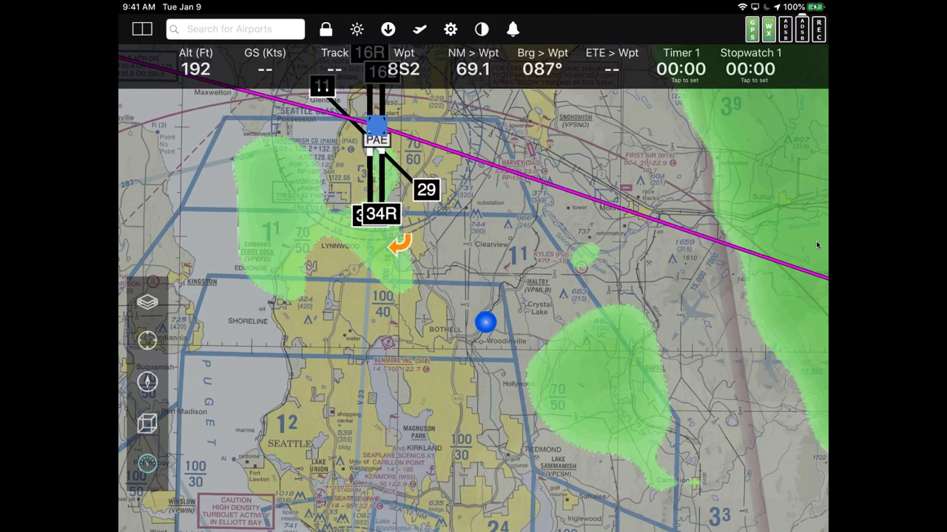
Hide the flight instrument readouts above the map and show them again.
{"action": "left_click", "coordinate": [817, 245]}
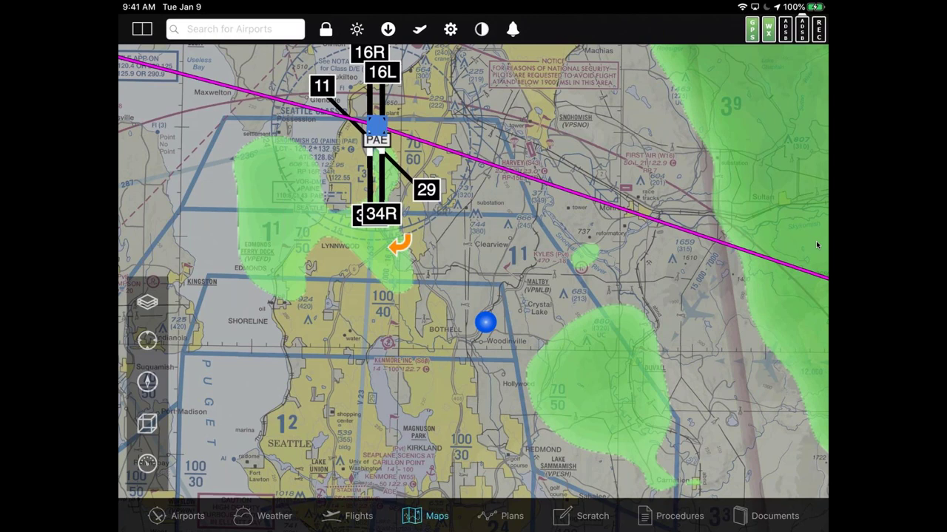
{"action": "left_click", "coordinate": [147, 462]}
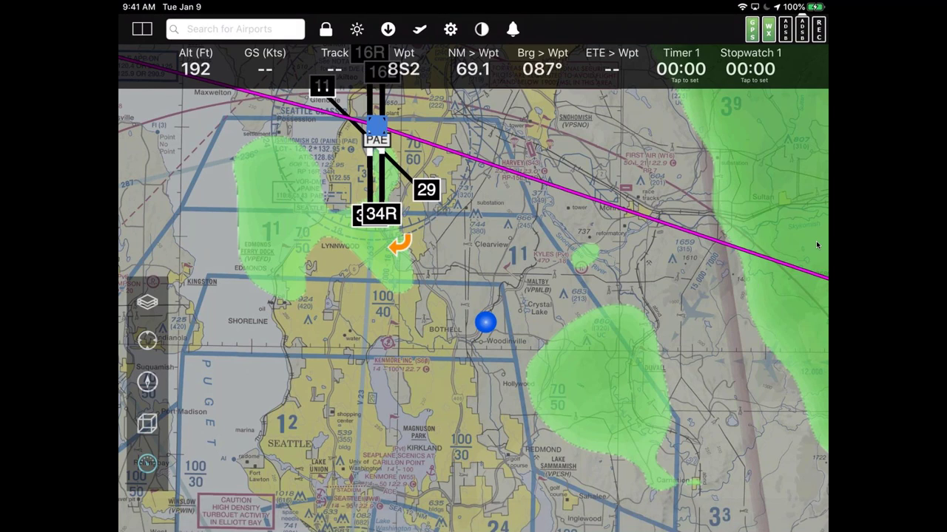
Add the METAR/TAF weather layer and examine the airport condition markers along the route from KCLM to ELN.
{"action": "left_click", "coordinate": [147, 301]}
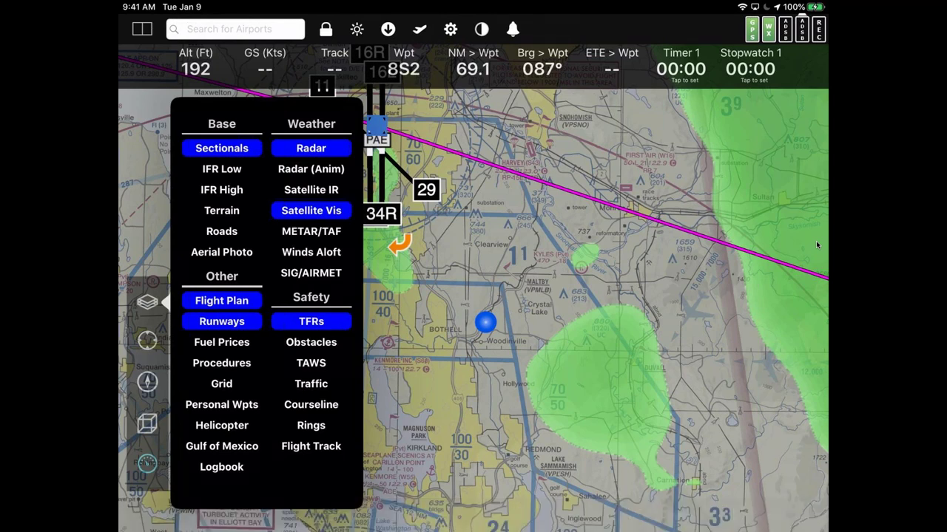
{"action": "left_click", "coordinate": [311, 231]}
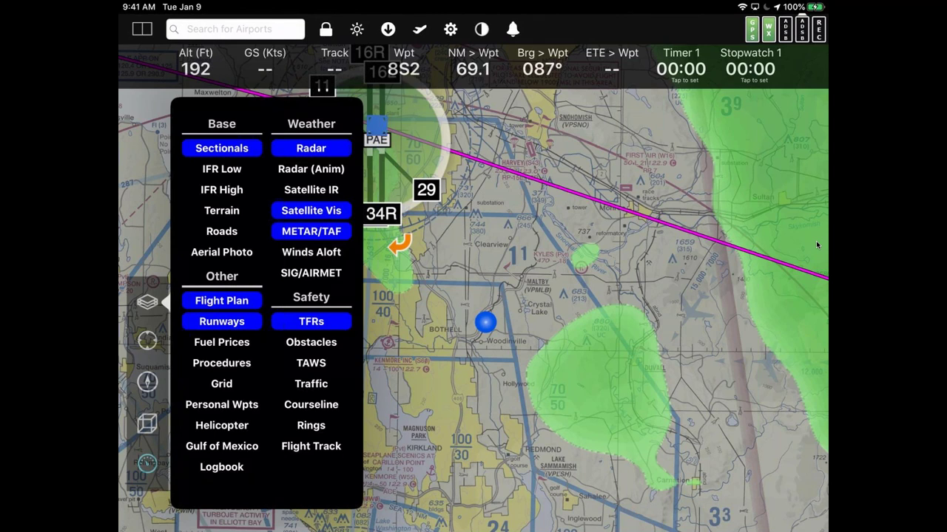
{"action": "left_click", "coordinate": [817, 245]}
{"action": "scroll", "coordinate": [817, 245], "scroll_direction": "down", "scroll_amount": 5}
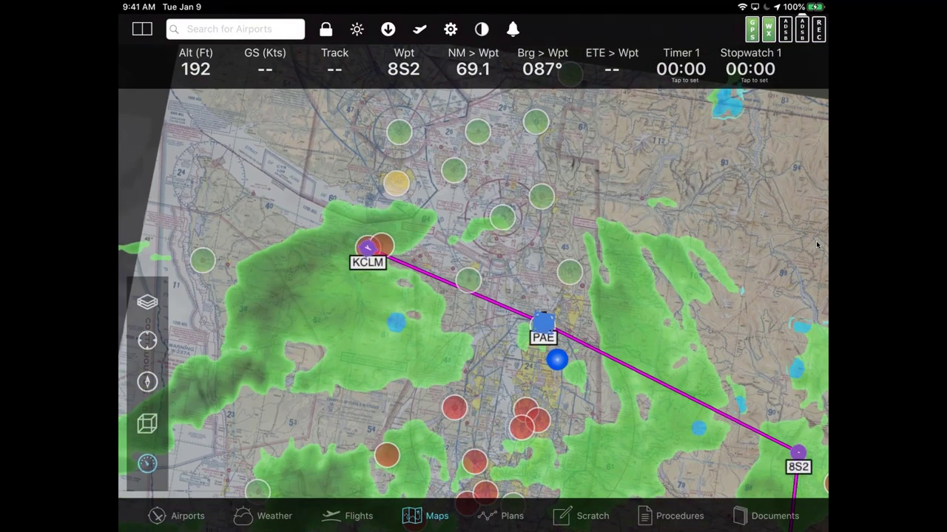
{"action": "scroll", "coordinate": [817, 245], "scroll_direction": "down", "scroll_amount": 5}
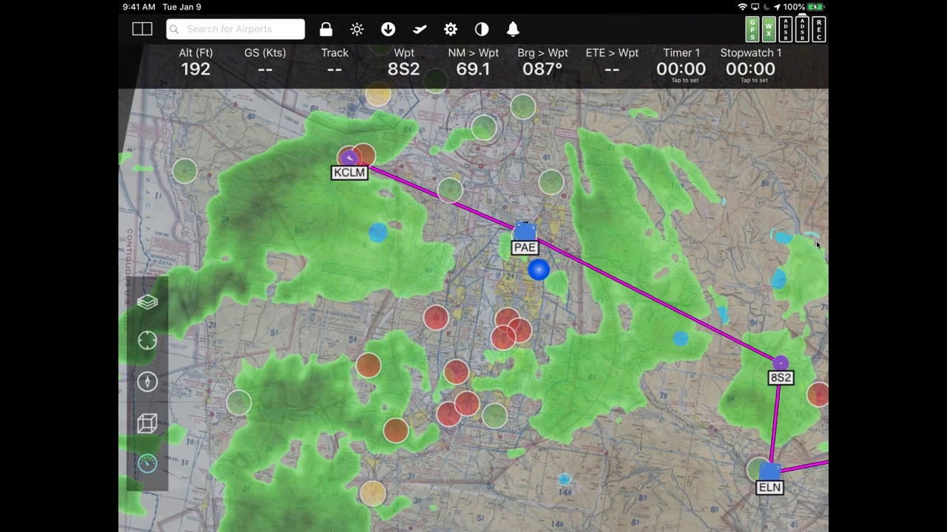
Turn off the Radar weather layer, keeping Satellite Vis and METAR/TAF on the map.
{"action": "left_click", "coordinate": [147, 302]}
{"action": "left_click", "coordinate": [310, 148]}
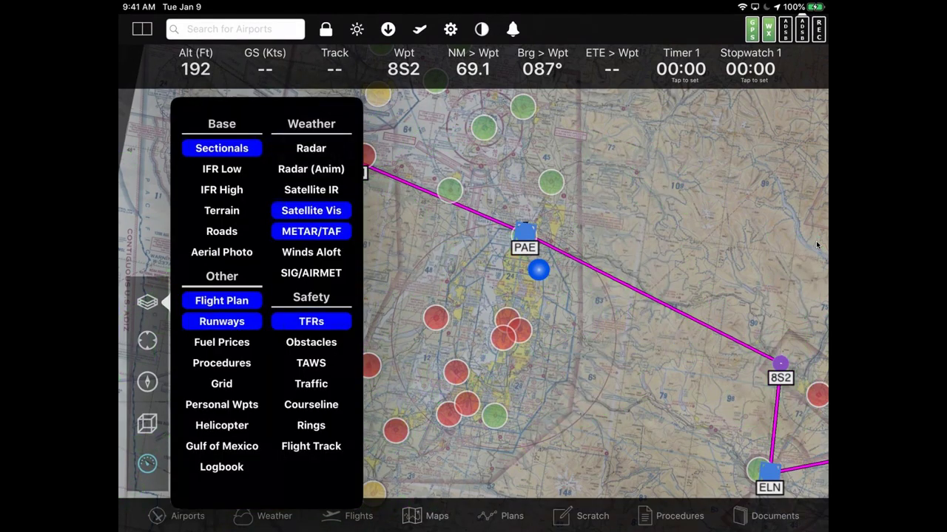
{"action": "left_click", "coordinate": [816, 245]}
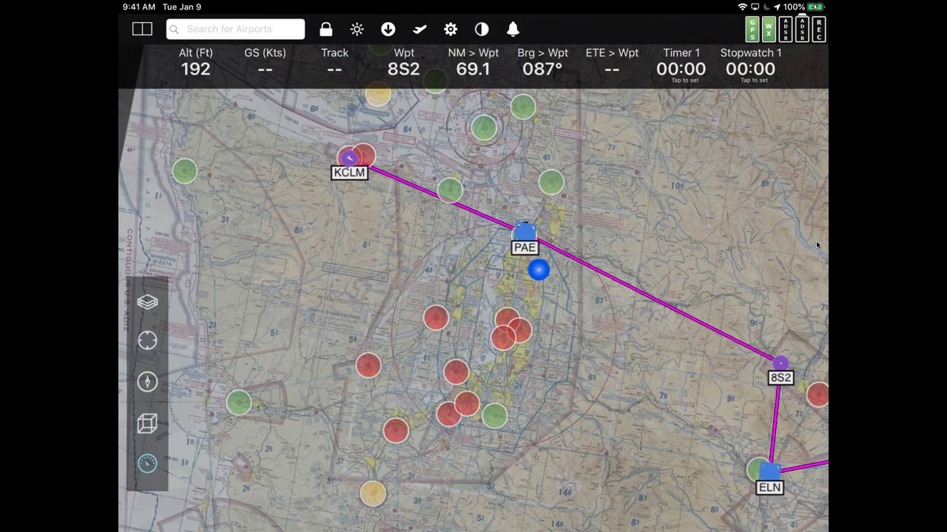
Read the translated METAR for KAWO and the accompanying KPAE TAF.
{"action": "left_click", "coordinate": [551, 182]}
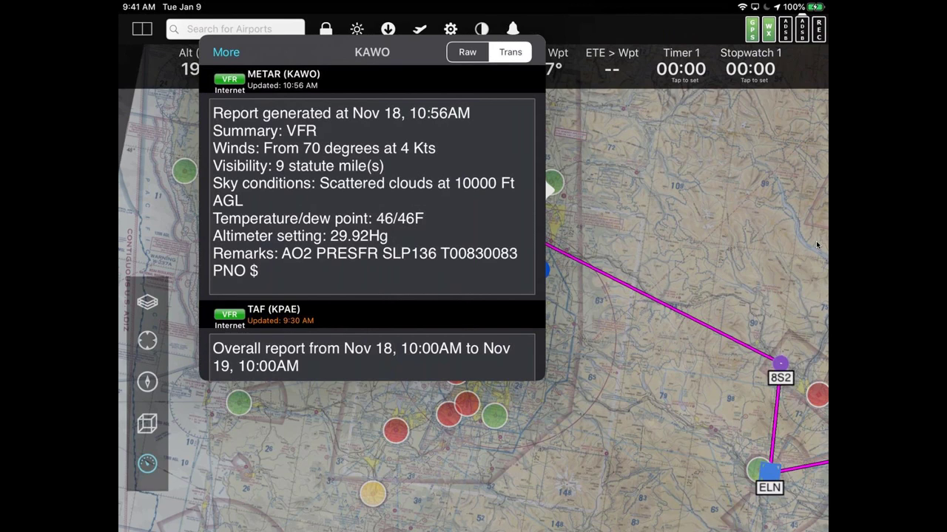
{"action": "scroll", "coordinate": [372, 237], "scroll_direction": "down", "scroll_amount": 5}
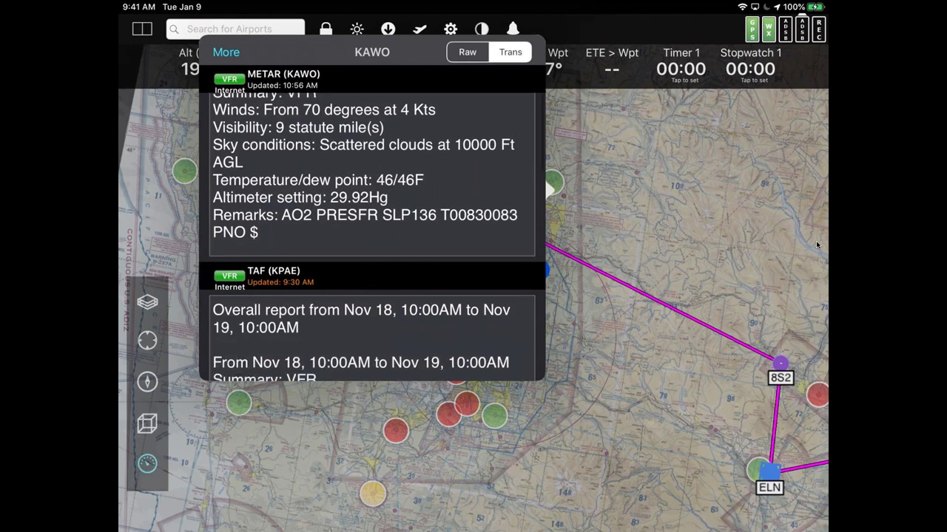
Finish reading the KAWO report and view the translated METAR and TAF for KPWT, the red-marked airport southwest of PAE.
{"action": "scroll", "coordinate": [372, 237], "scroll_direction": "up", "scroll_amount": 5}
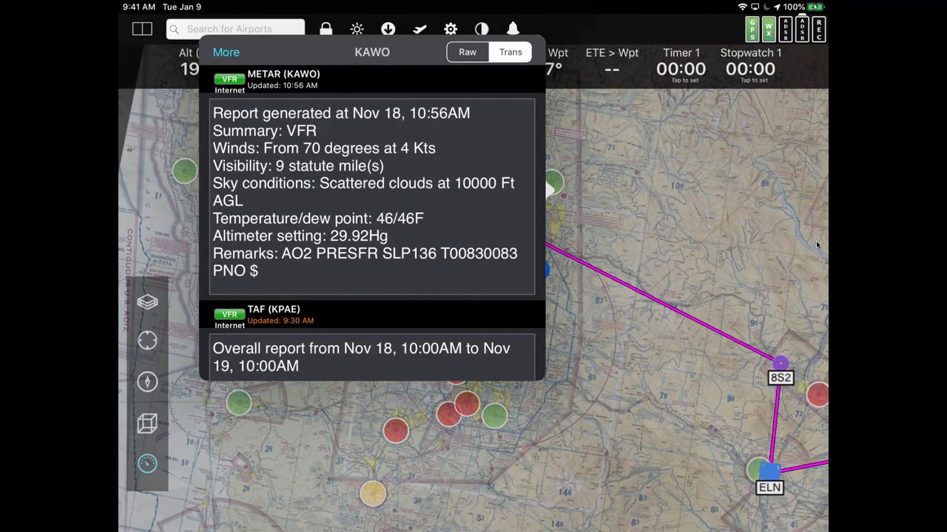
{"action": "left_click", "coordinate": [816, 245]}
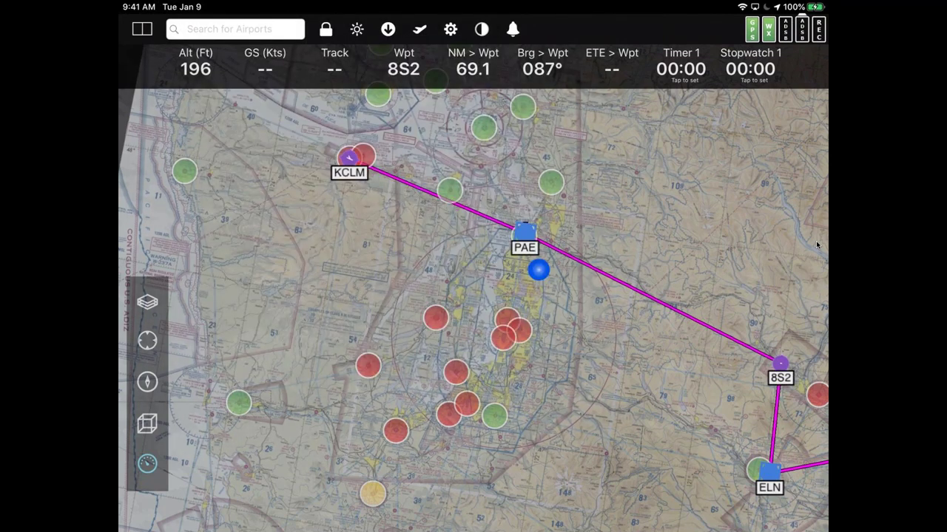
{"action": "left_click", "coordinate": [435, 318]}
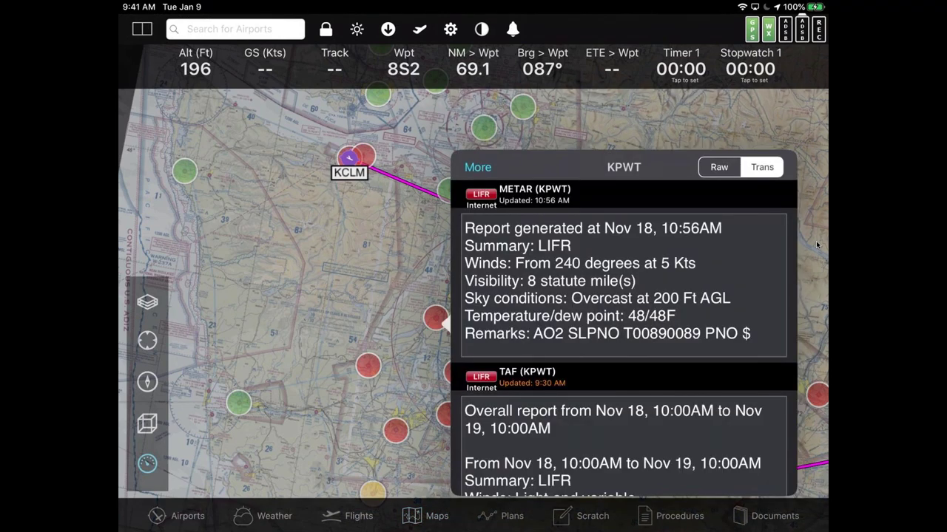
{"action": "left_click", "coordinate": [816, 245]}
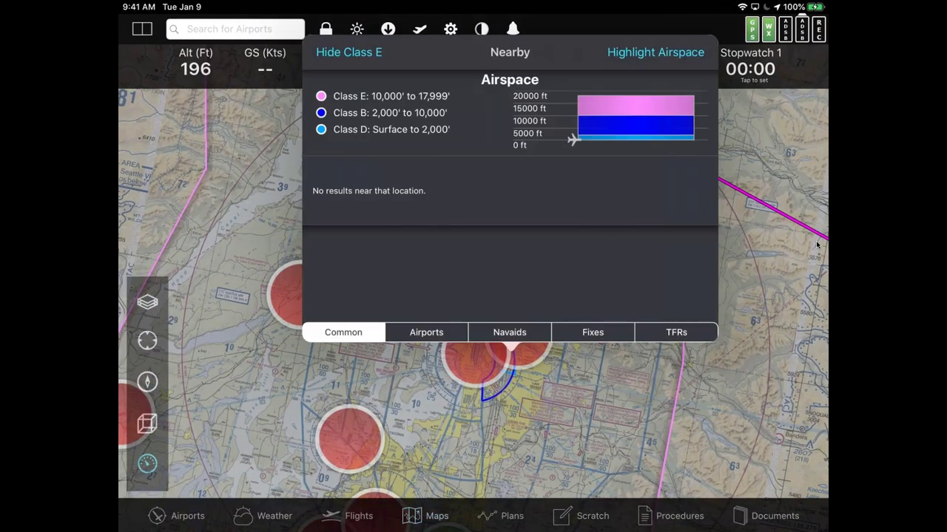
Look through the common items and the fixes near the chosen map location around Renton, and close the Nearby information.
{"action": "scroll", "coordinate": [510, 196], "scroll_direction": "down", "scroll_amount": 10}
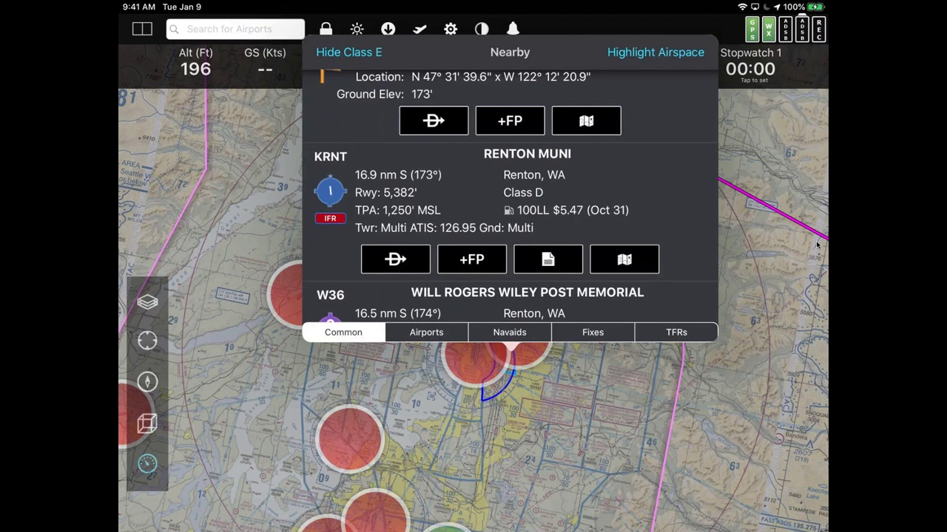
{"action": "left_click", "coordinate": [593, 332]}
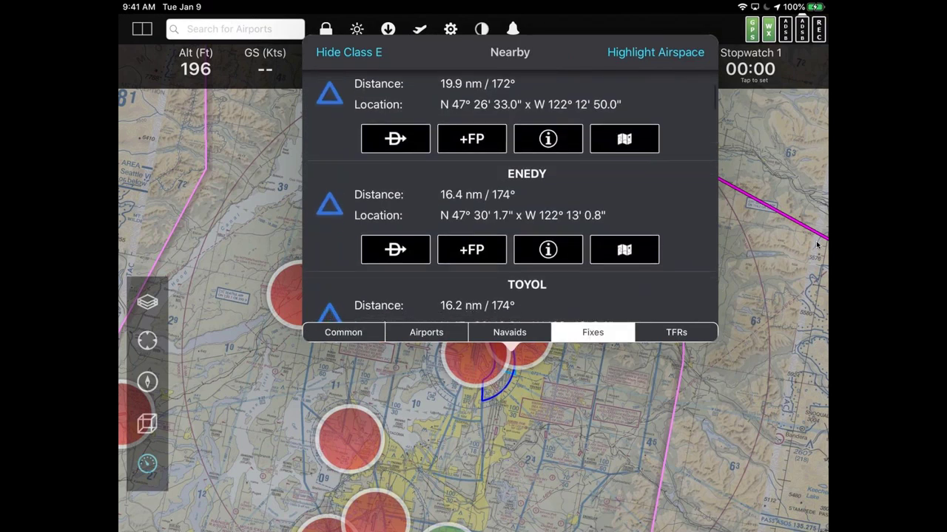
{"action": "scroll", "coordinate": [509, 196], "scroll_direction": "down", "scroll_amount": 1}
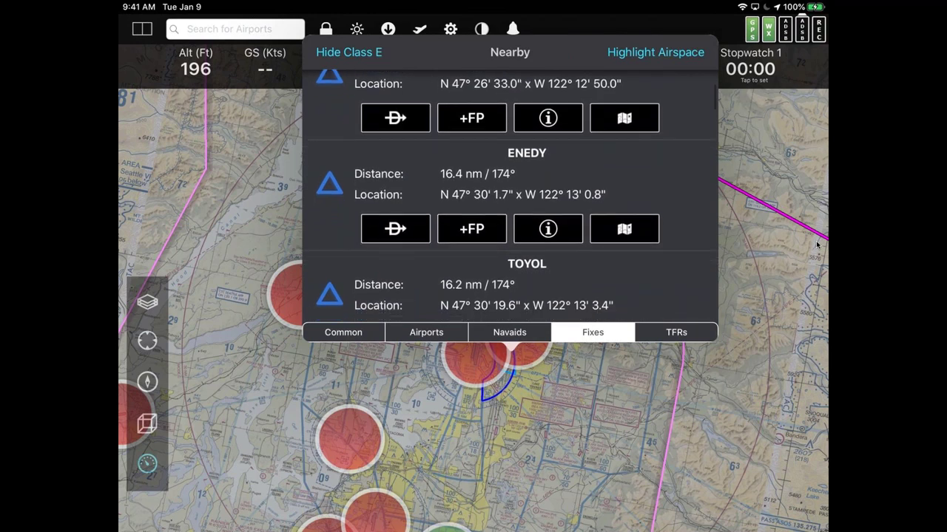
{"action": "scroll", "coordinate": [510, 196], "scroll_direction": "down", "scroll_amount": 2}
{"action": "scroll", "coordinate": [509, 196], "scroll_direction": "up", "scroll_amount": 6}
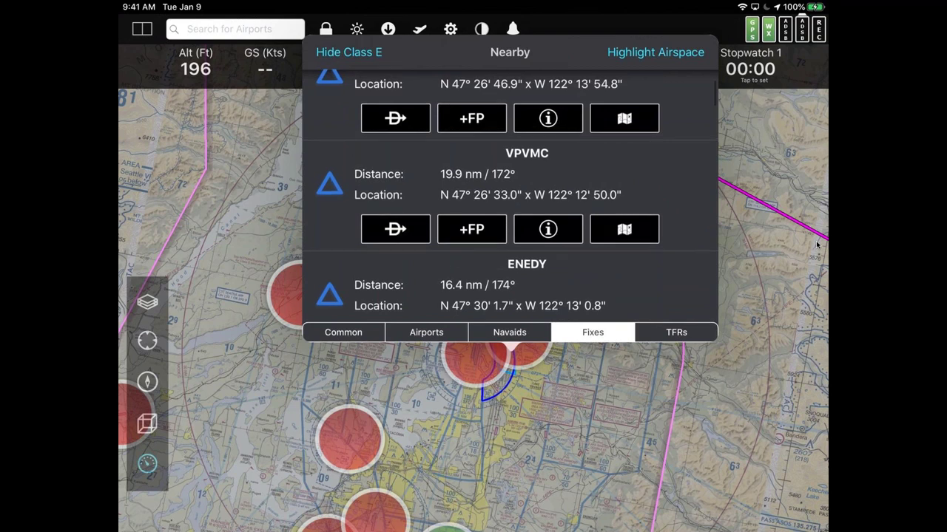
{"action": "left_click", "coordinate": [817, 244]}
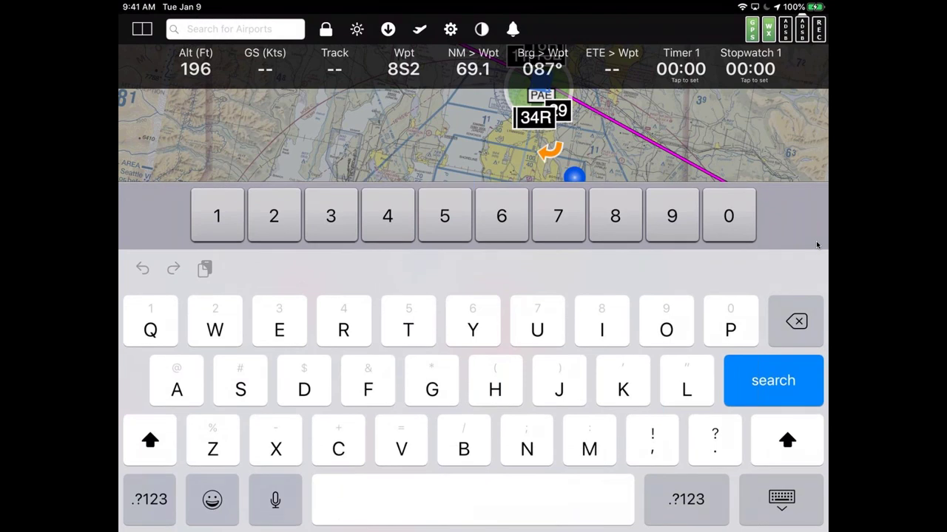
Search for MIA and open the Miami Intl (KMIA) airport information in full-screen view.
{"action": "type", "text": "MIA"}
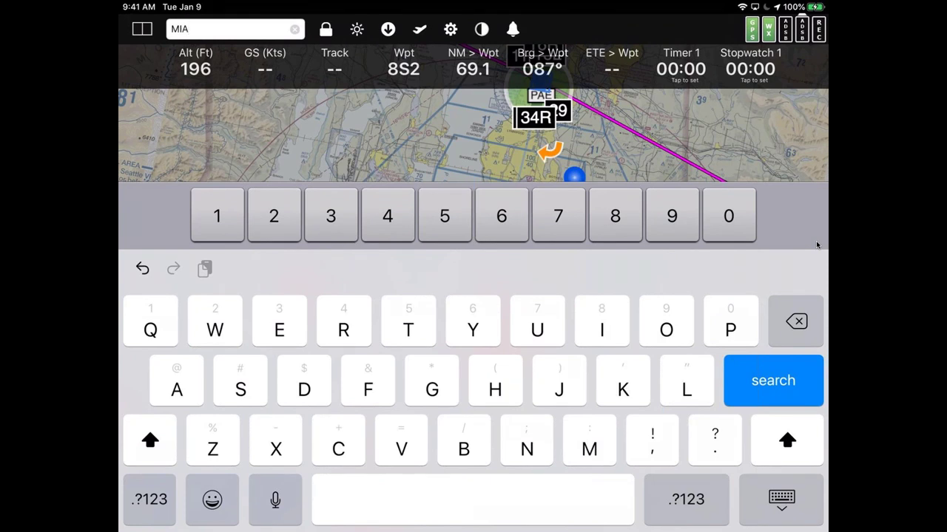
{"action": "key", "text": "Return"}
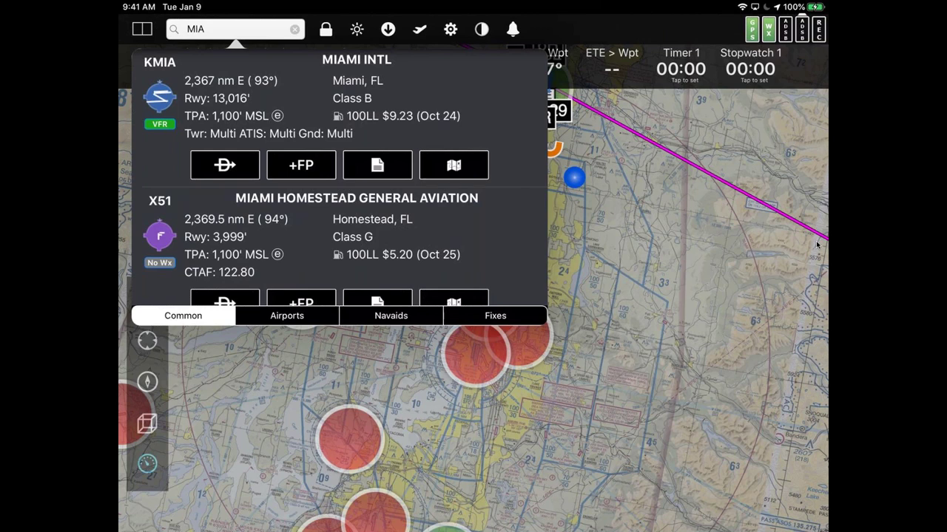
{"action": "scroll", "coordinate": [338, 177], "scroll_direction": "down", "scroll_amount": 3}
{"action": "scroll", "coordinate": [339, 177], "scroll_direction": "up", "scroll_amount": 3}
{"action": "left_click", "coordinate": [355, 96]}
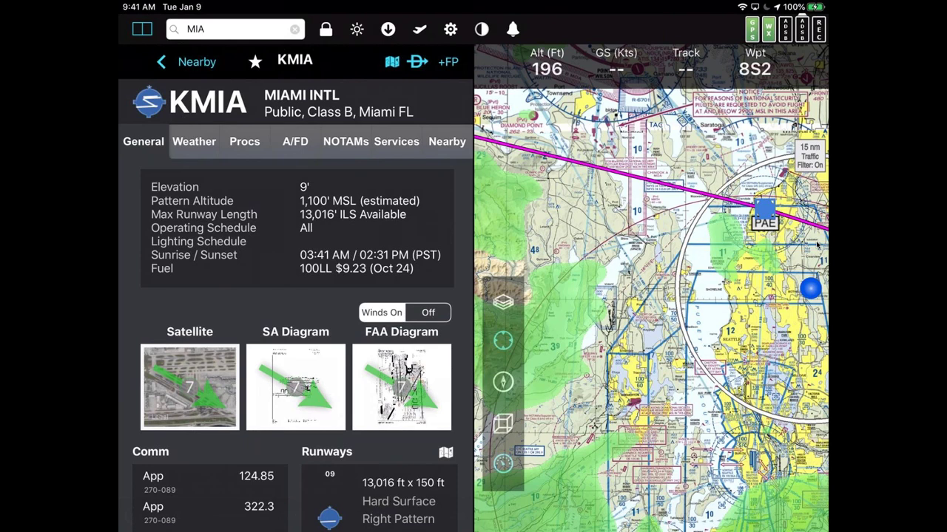
{"action": "left_click", "coordinate": [142, 29]}
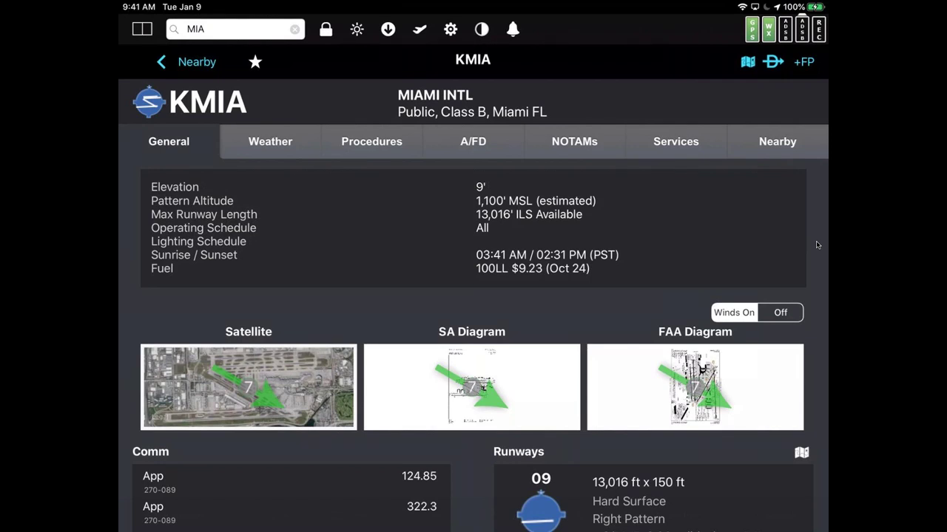
Review the airport diagrams, communication frequencies and runway details in KMIA's general information.
{"action": "scroll", "coordinate": [817, 245], "scroll_direction": "down", "scroll_amount": 10}
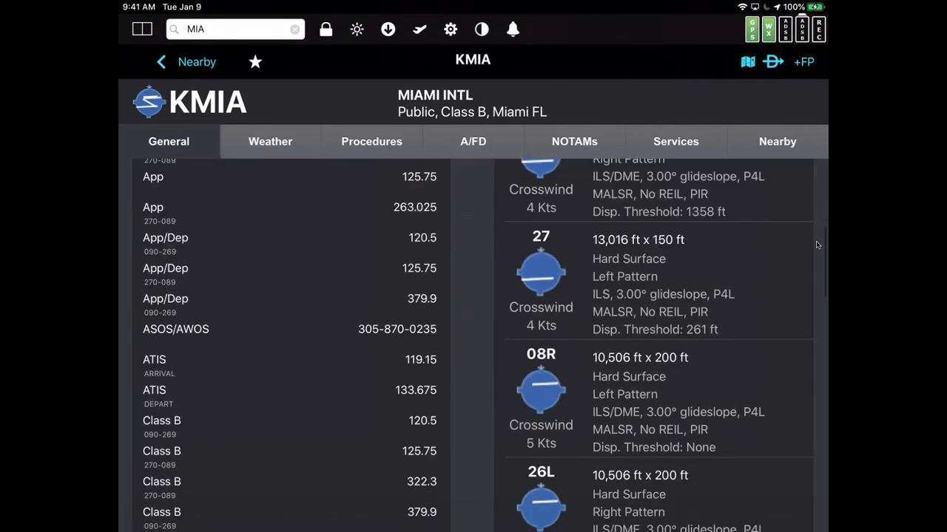
{"action": "scroll", "coordinate": [818, 245], "scroll_direction": "up", "scroll_amount": 10}
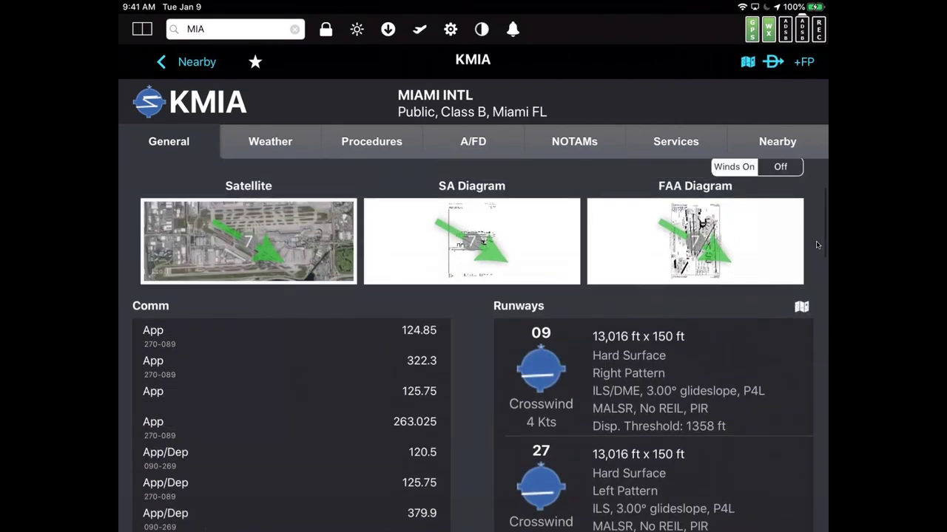
{"action": "scroll", "coordinate": [817, 244], "scroll_direction": "down", "scroll_amount": 3}
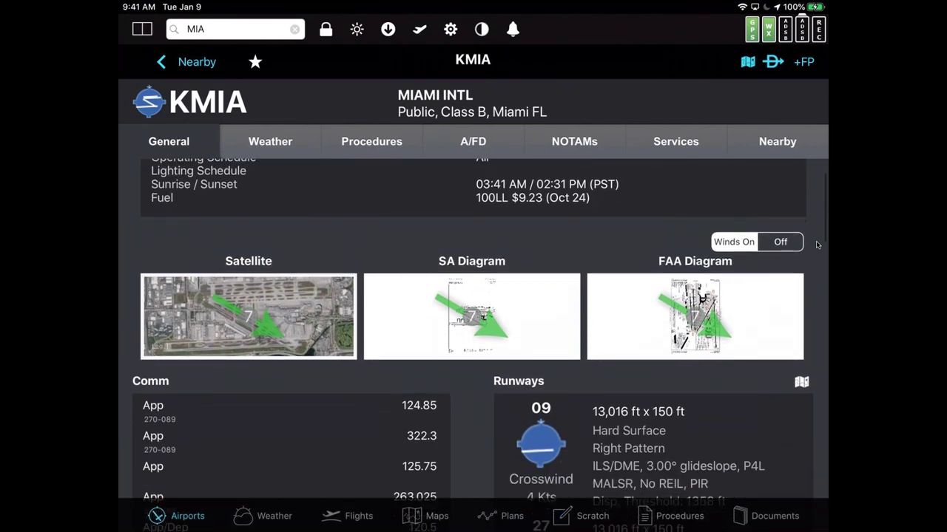
{"action": "scroll", "coordinate": [817, 244], "scroll_direction": "down", "scroll_amount": 1}
{"action": "scroll", "coordinate": [817, 245], "scroll_direction": "down", "scroll_amount": 4}
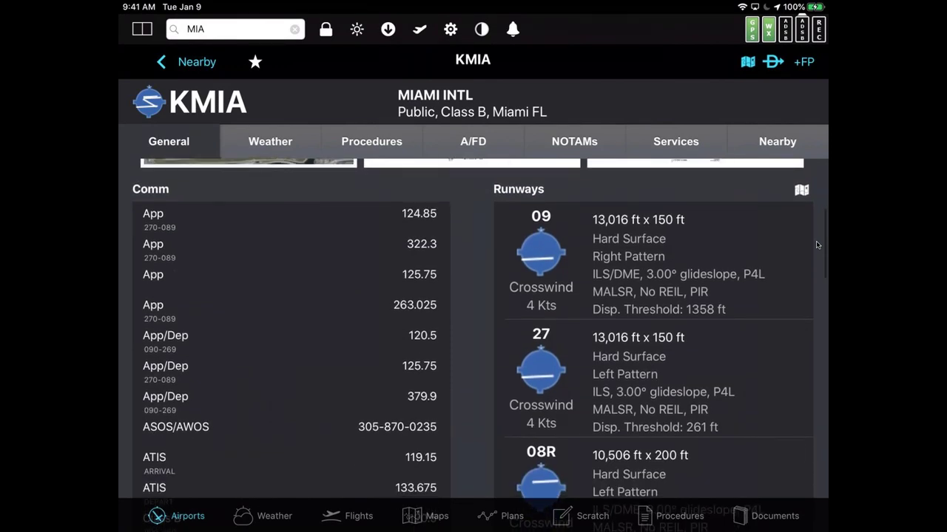
{"action": "scroll", "coordinate": [817, 245], "scroll_direction": "down", "scroll_amount": 2}
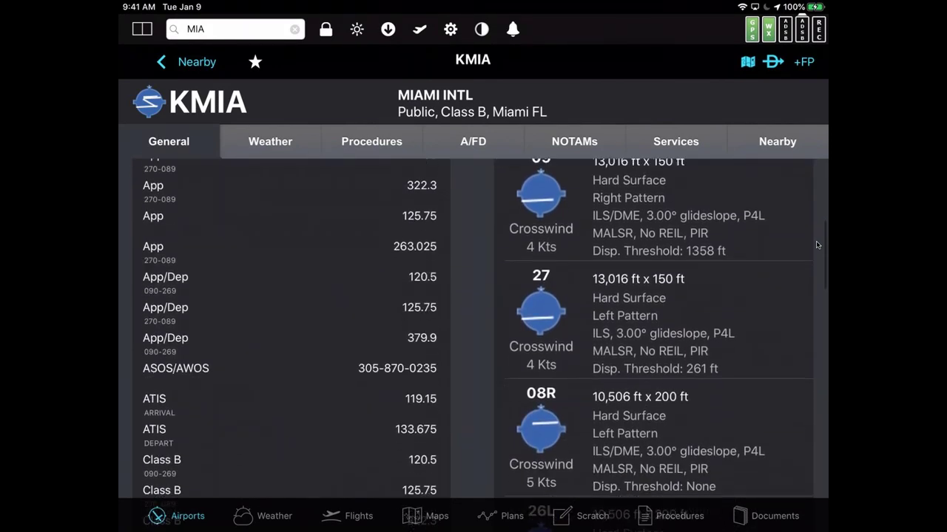
{"action": "scroll", "coordinate": [817, 245], "scroll_direction": "down", "scroll_amount": 1}
{"action": "scroll", "coordinate": [817, 245], "scroll_direction": "up", "scroll_amount": 1}
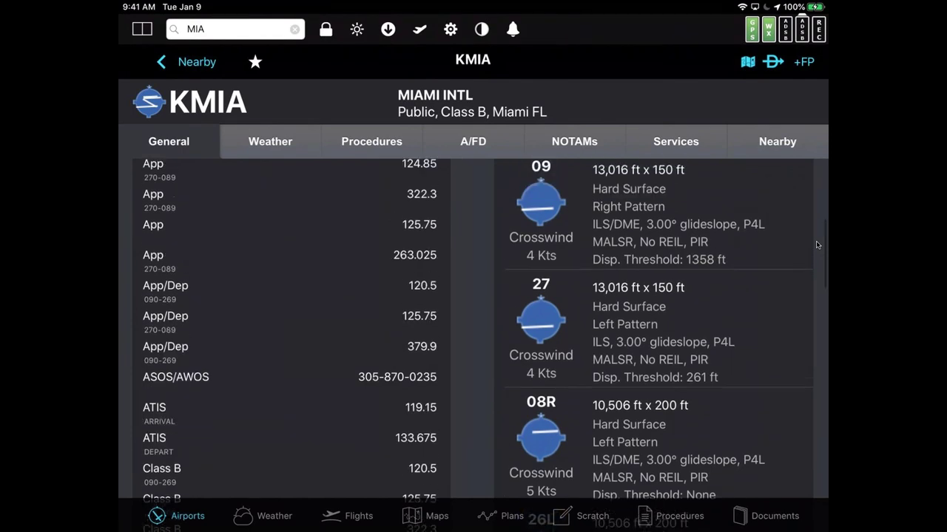
{"action": "scroll", "coordinate": [818, 245], "scroll_direction": "down", "scroll_amount": 1}
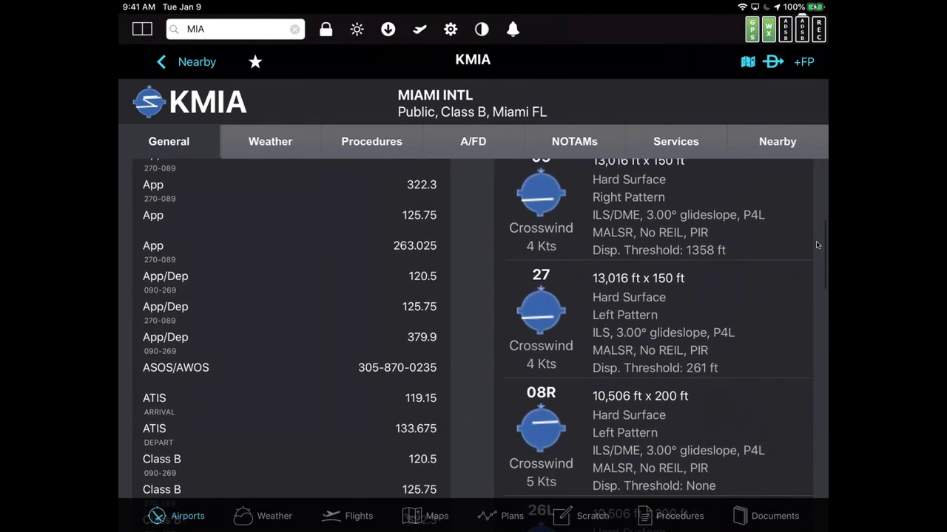
{"action": "scroll", "coordinate": [817, 245], "scroll_direction": "down", "scroll_amount": 1}
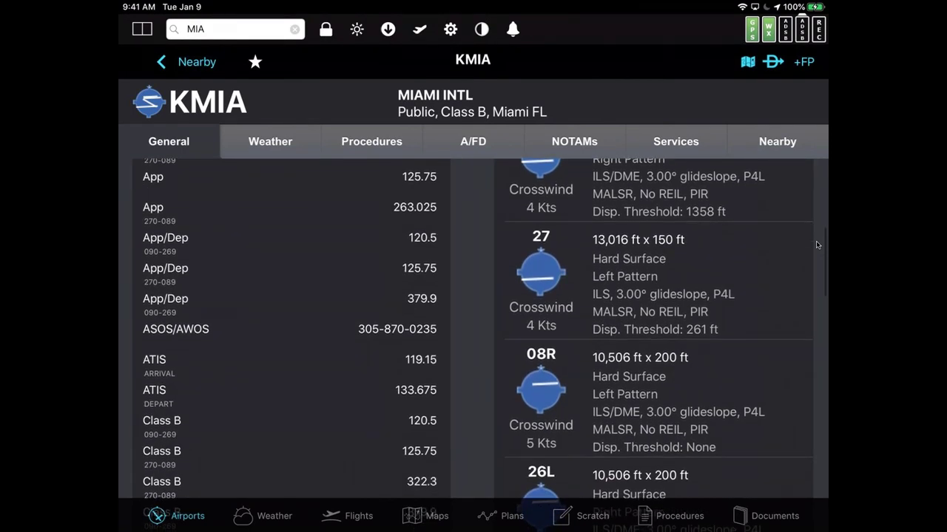
Examine KMIA's remaining frequencies, runways and nearby navaids, and return to the start of the general information.
{"action": "scroll", "coordinate": [817, 244], "scroll_direction": "down", "scroll_amount": 15}
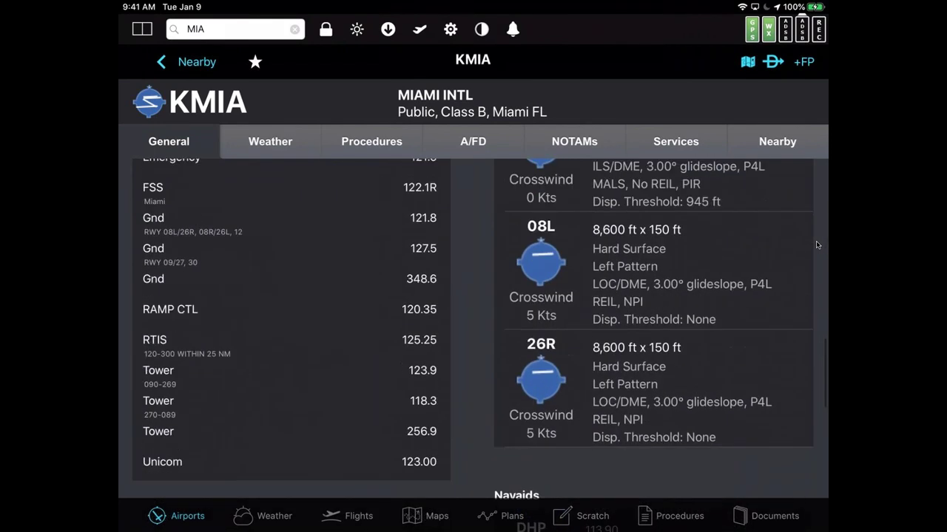
{"action": "scroll", "coordinate": [818, 245], "scroll_direction": "down", "scroll_amount": 2}
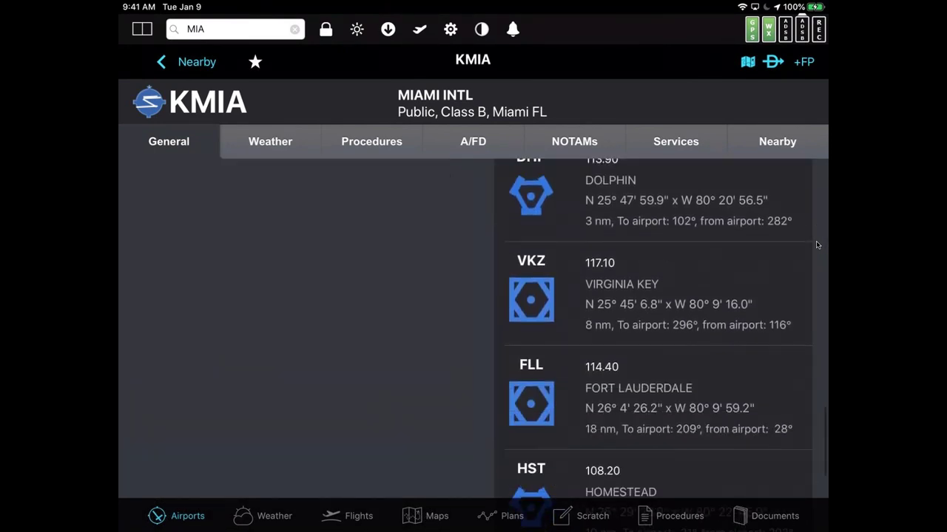
{"action": "scroll", "coordinate": [817, 245], "scroll_direction": "up", "scroll_amount": 10}
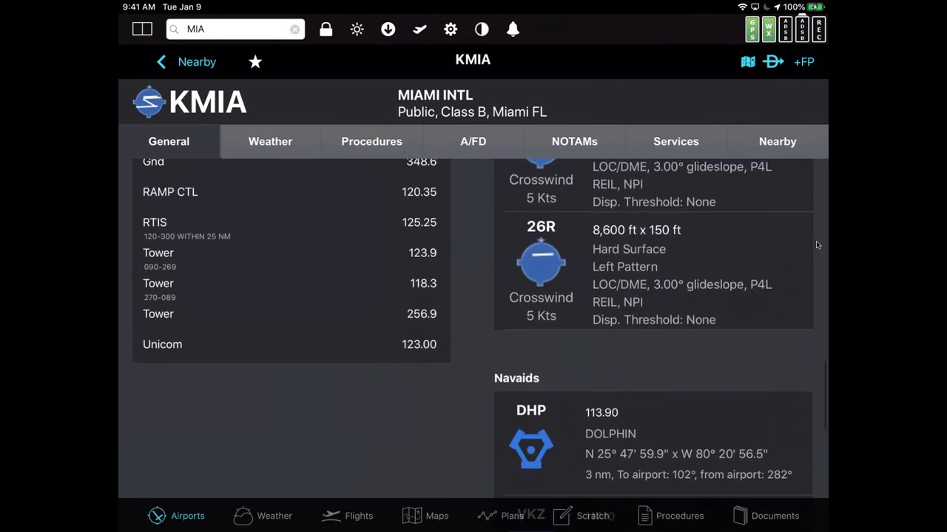
{"action": "scroll", "coordinate": [817, 245], "scroll_direction": "up", "scroll_amount": 6}
{"action": "scroll", "coordinate": [817, 245], "scroll_direction": "up", "scroll_amount": 8}
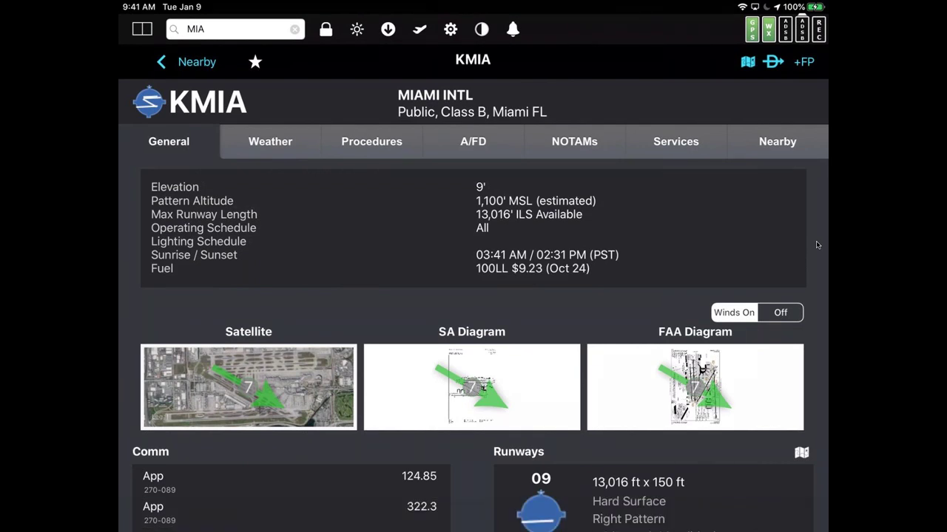
Read KMIA's 7-day weather forecast and view the regional Southeast radar image enlarged.
{"action": "scroll", "coordinate": [817, 245], "scroll_direction": "down", "scroll_amount": 5}
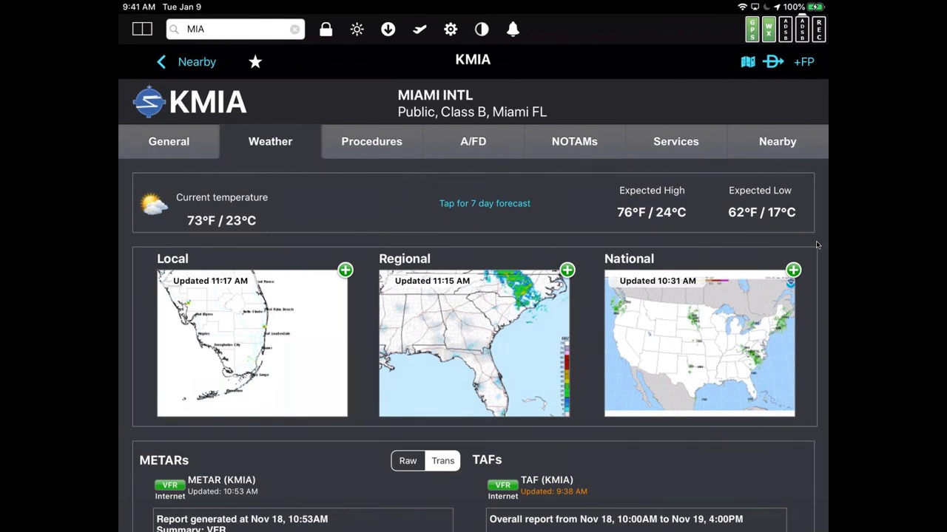
{"action": "left_click", "coordinate": [484, 203]}
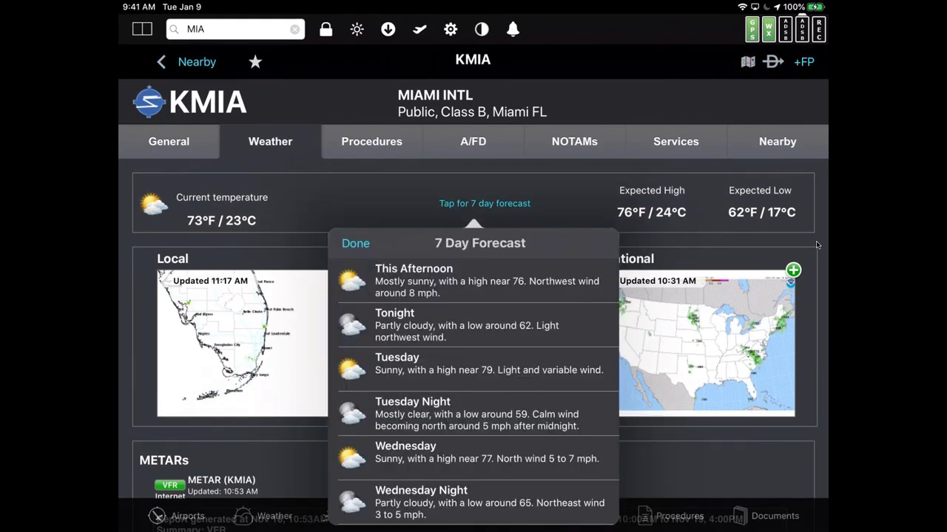
{"action": "scroll", "coordinate": [477, 392], "scroll_direction": "down", "scroll_amount": 3}
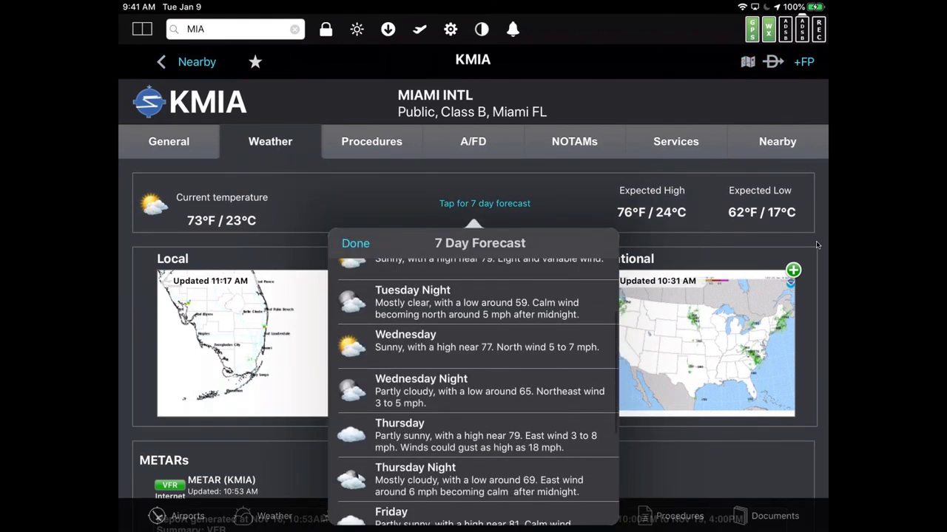
{"action": "scroll", "coordinate": [478, 392], "scroll_direction": "up", "scroll_amount": 3}
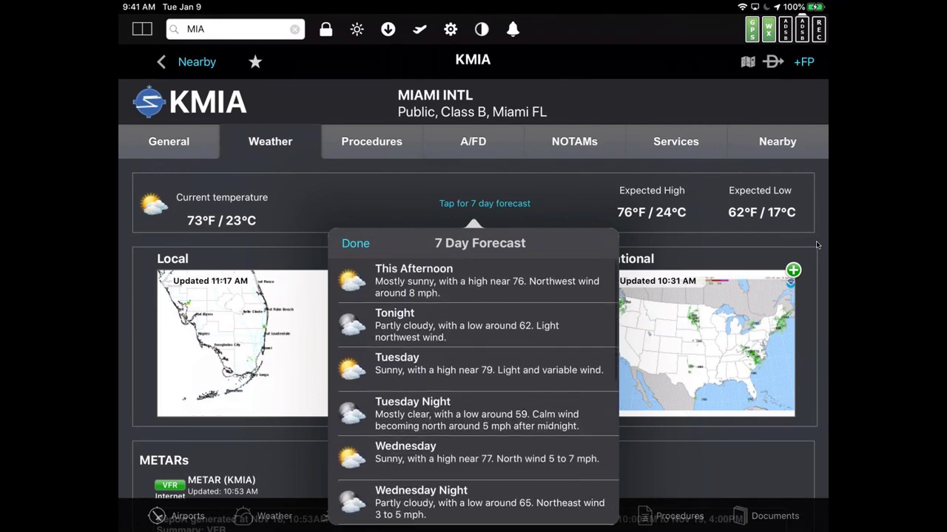
{"action": "left_click", "coordinate": [355, 243]}
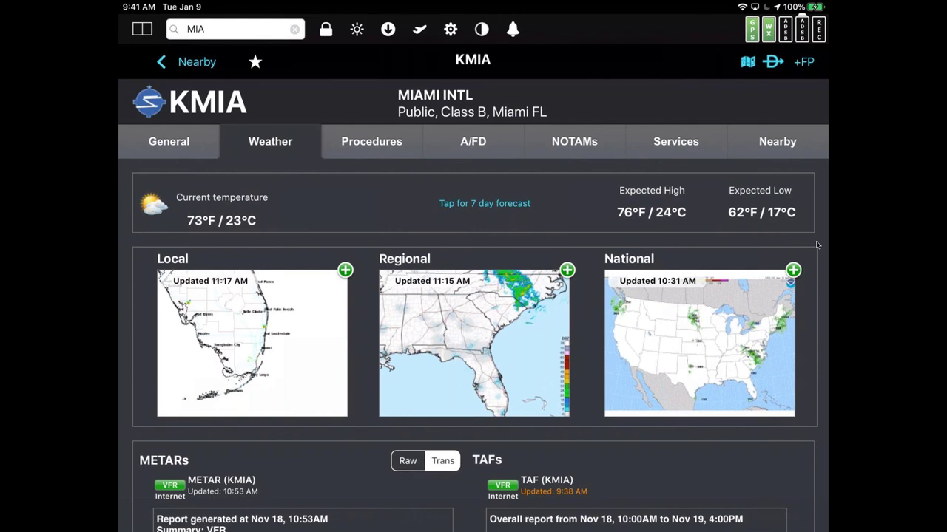
{"action": "left_click", "coordinate": [473, 343]}
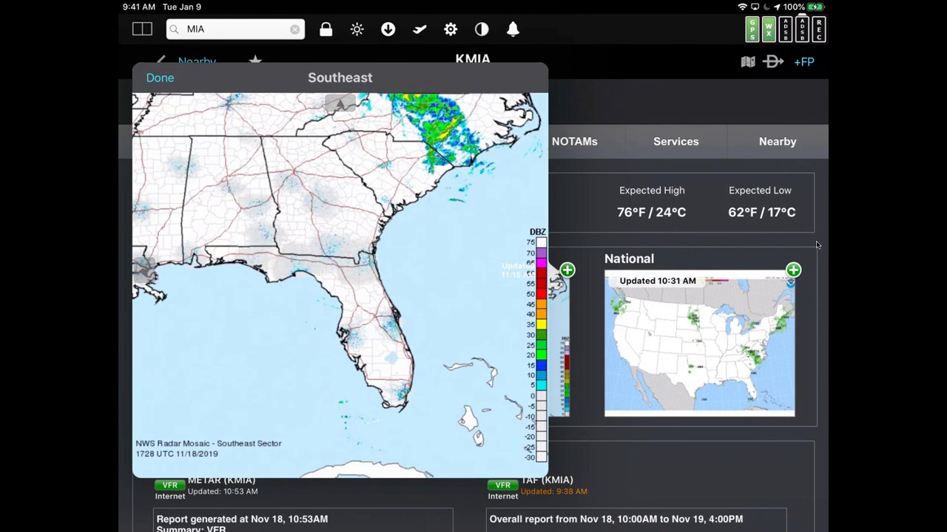
{"action": "left_click", "coordinate": [817, 245]}
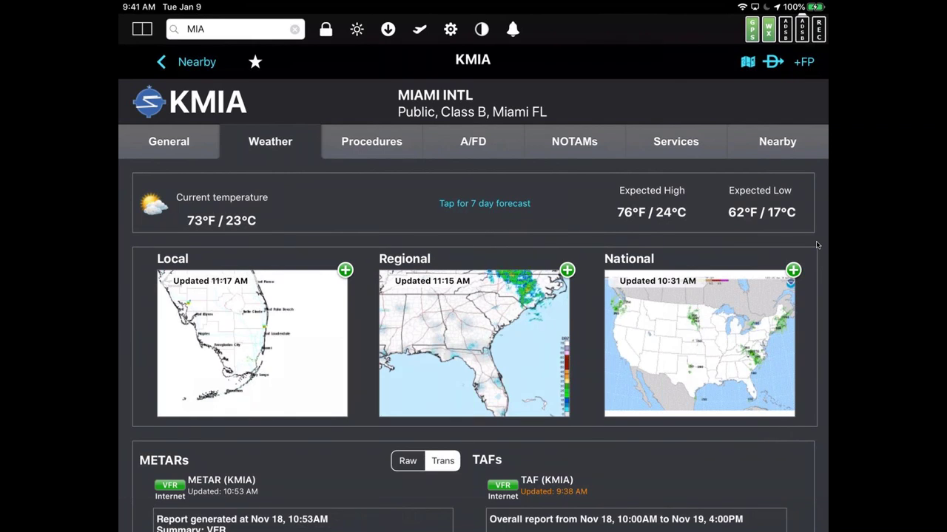
Read the METAR and TAF reports for KMIA and enlarge the translated METAR.
{"action": "scroll", "coordinate": [817, 245], "scroll_direction": "down", "scroll_amount": 5}
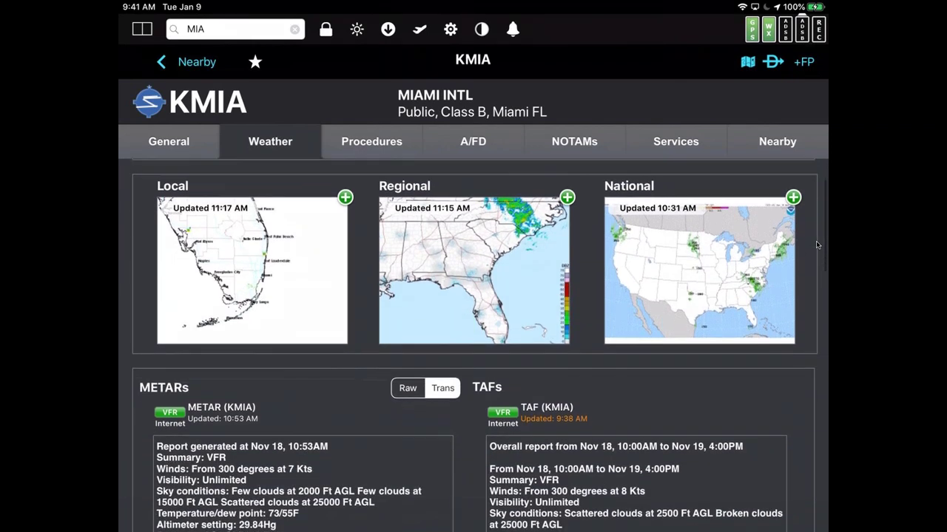
{"action": "scroll", "coordinate": [817, 245], "scroll_direction": "down", "scroll_amount": 5}
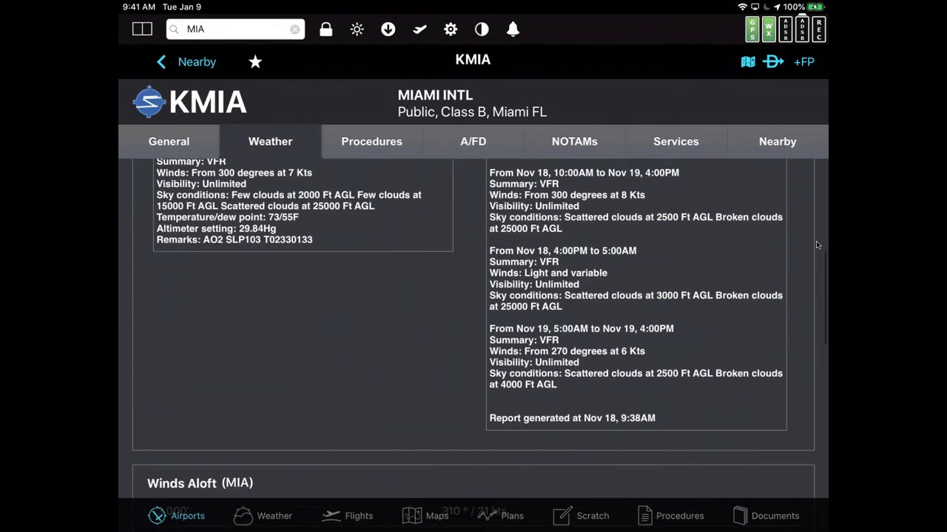
{"action": "scroll", "coordinate": [817, 245], "scroll_direction": "up", "scroll_amount": 2}
{"action": "scroll", "coordinate": [817, 245], "scroll_direction": "down", "scroll_amount": 2}
{"action": "scroll", "coordinate": [817, 245], "scroll_direction": "up", "scroll_amount": 1}
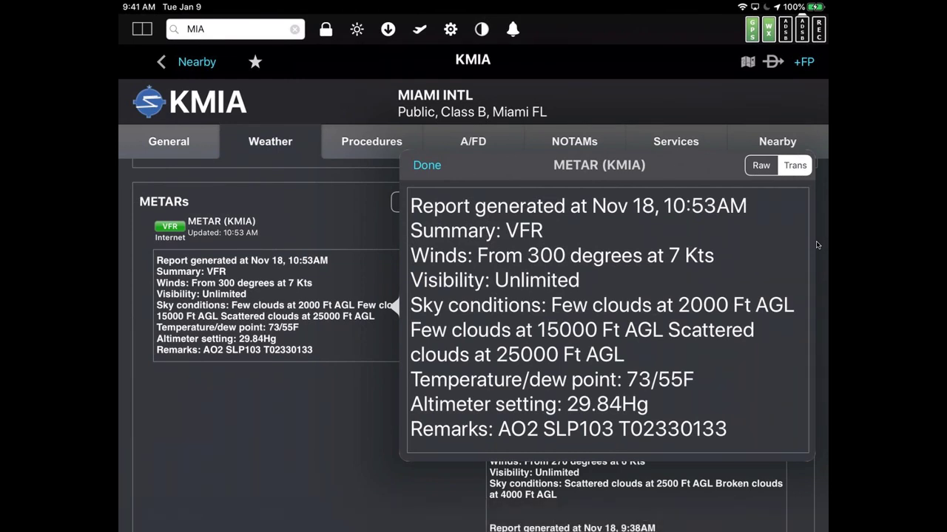
Close the enlarged METAR, enlarge KMIA's TAF and read it in both raw and translated form.
{"action": "scroll", "coordinate": [817, 245], "scroll_direction": "down", "scroll_amount": 2}
{"action": "left_click", "coordinate": [817, 244]}
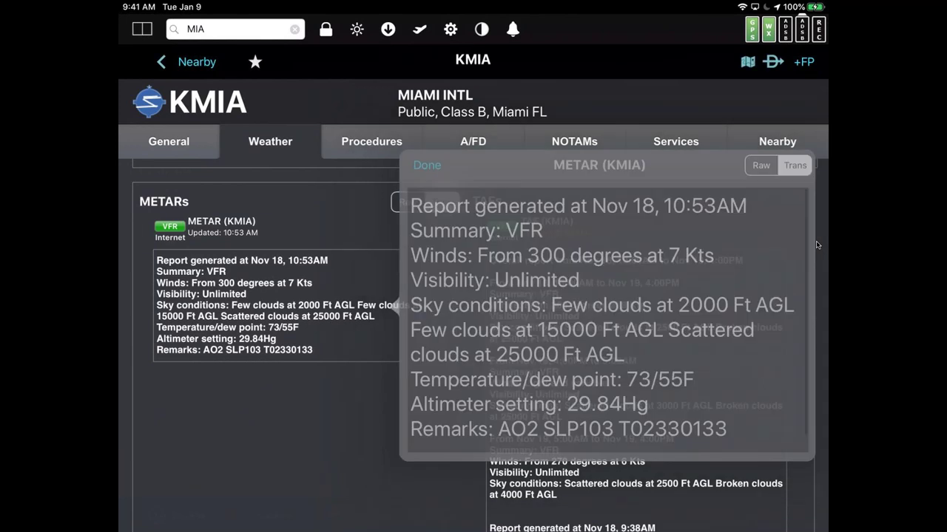
{"action": "left_click", "coordinate": [817, 245]}
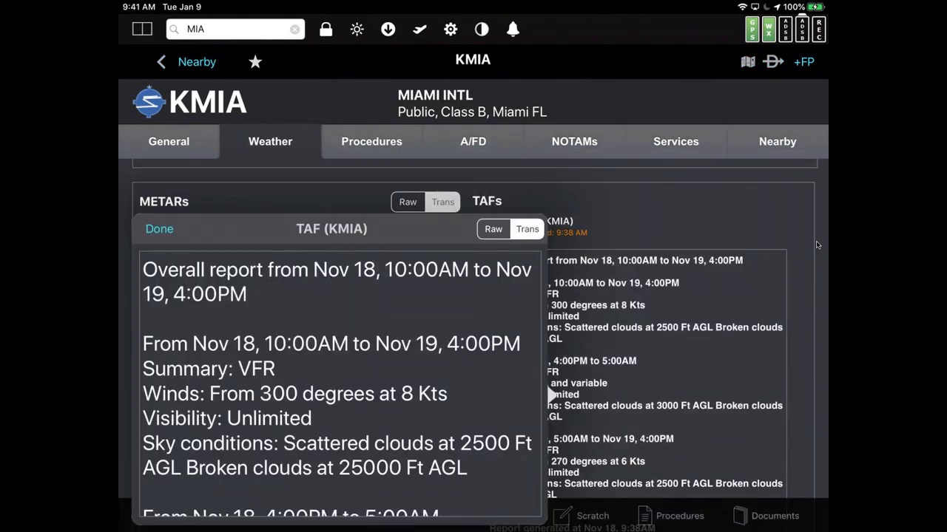
{"action": "scroll", "coordinate": [817, 245], "scroll_direction": "down", "scroll_amount": 5}
{"action": "scroll", "coordinate": [817, 245], "scroll_direction": "up", "scroll_amount": 4}
{"action": "scroll", "coordinate": [817, 245], "scroll_direction": "up", "scroll_amount": 1}
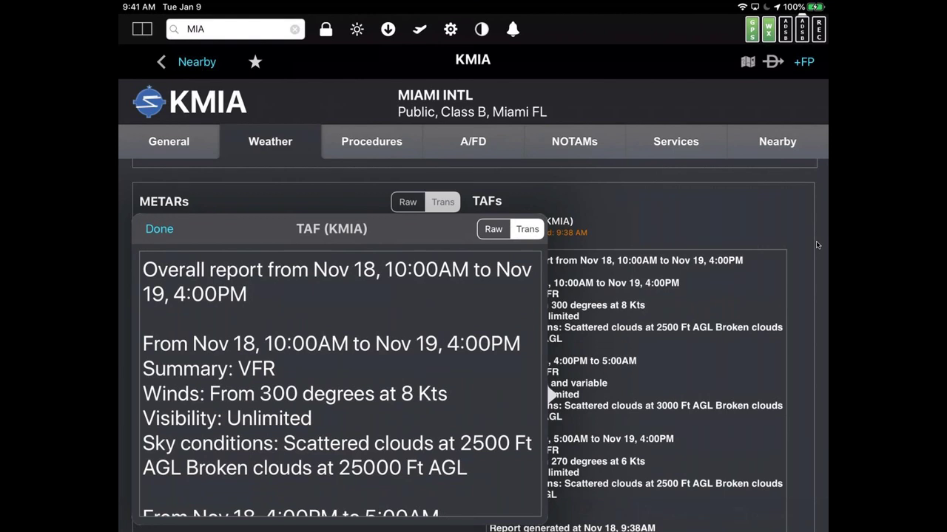
{"action": "left_click", "coordinate": [493, 229]}
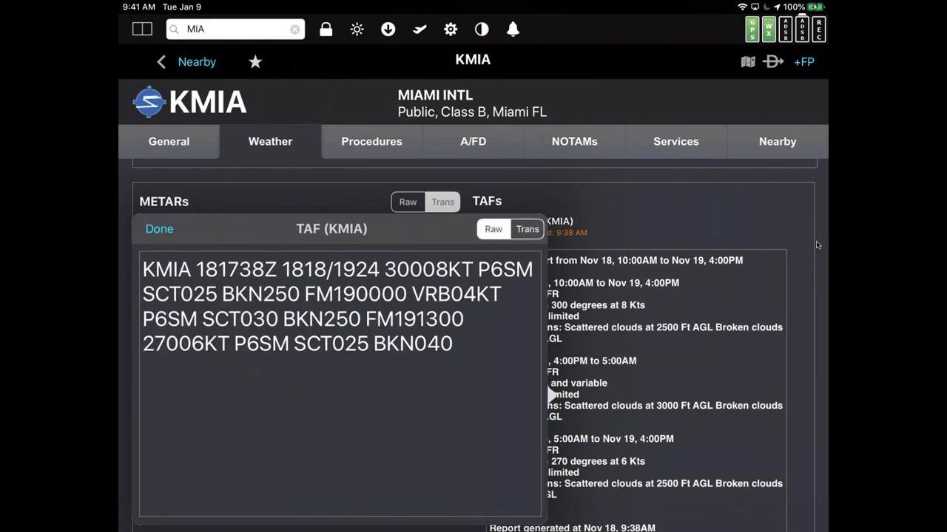
{"action": "left_click", "coordinate": [528, 229]}
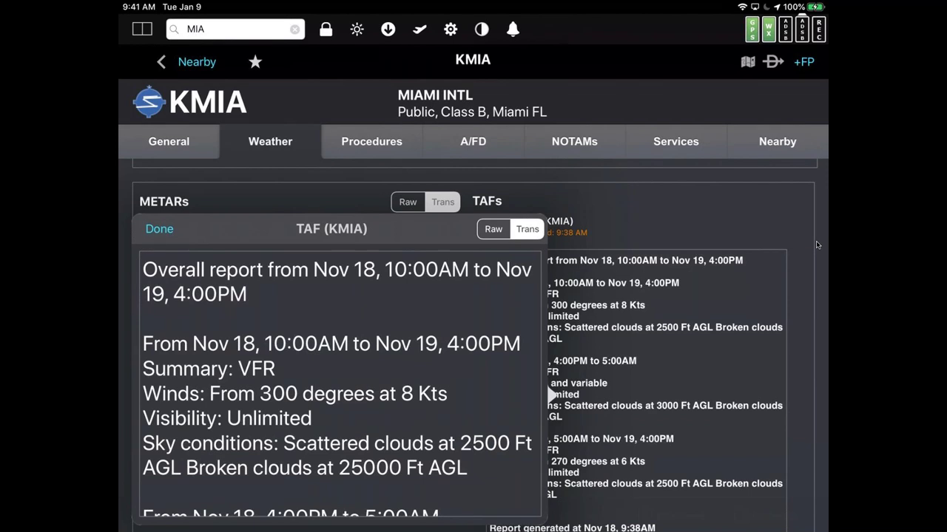
{"action": "left_click", "coordinate": [817, 245]}
Examine the winds aloft table for MIA at all listed altitudes.
{"action": "scroll", "coordinate": [817, 245], "scroll_direction": "down", "scroll_amount": 5}
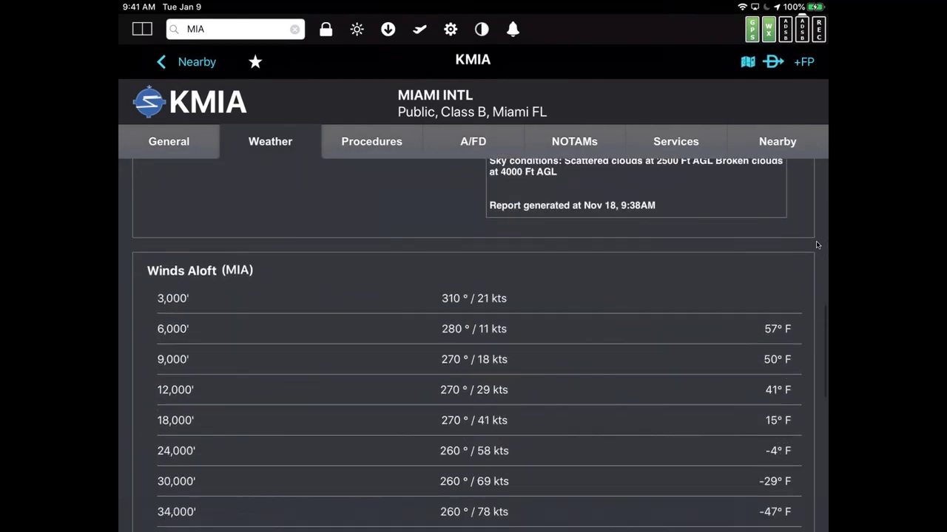
{"action": "scroll", "coordinate": [817, 244], "scroll_direction": "down", "scroll_amount": 3}
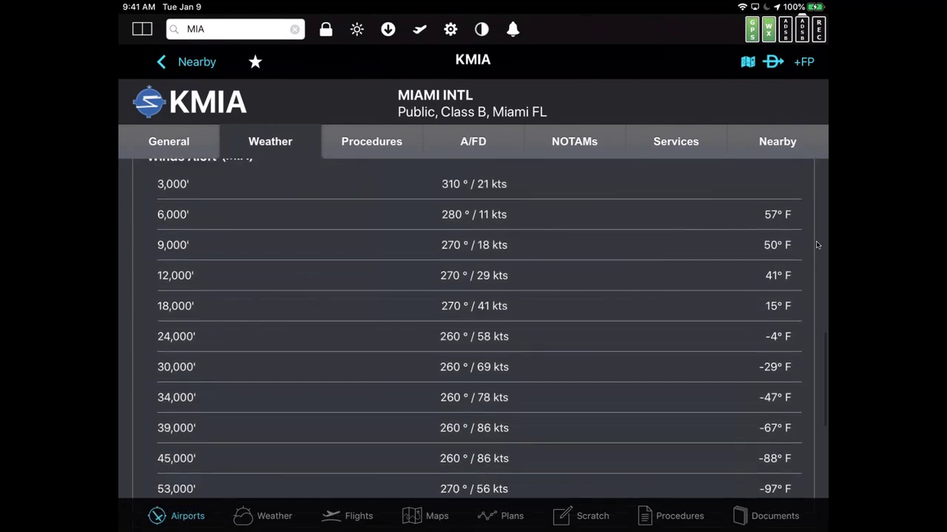
{"action": "scroll", "coordinate": [817, 244], "scroll_direction": "down", "scroll_amount": 1}
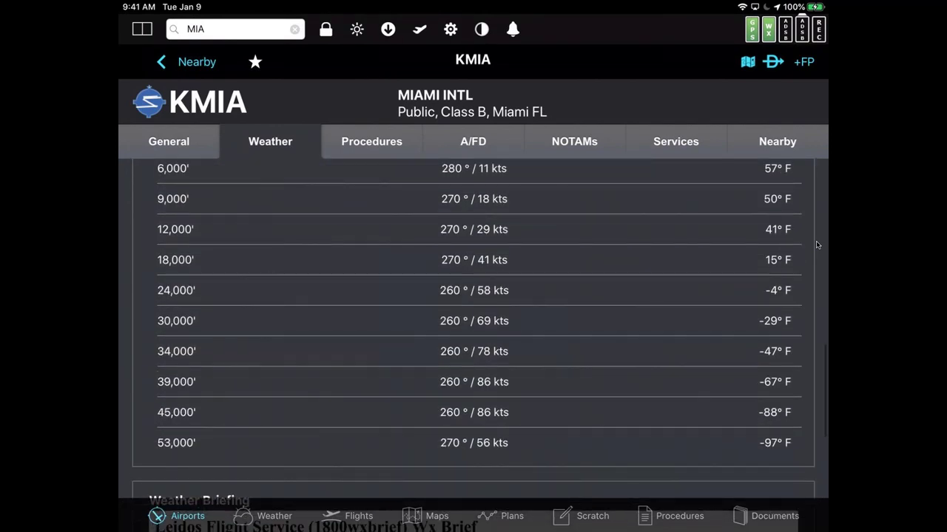
{"action": "scroll", "coordinate": [817, 245], "scroll_direction": "up", "scroll_amount": 2}
{"action": "scroll", "coordinate": [818, 245], "scroll_direction": "down", "scroll_amount": 2}
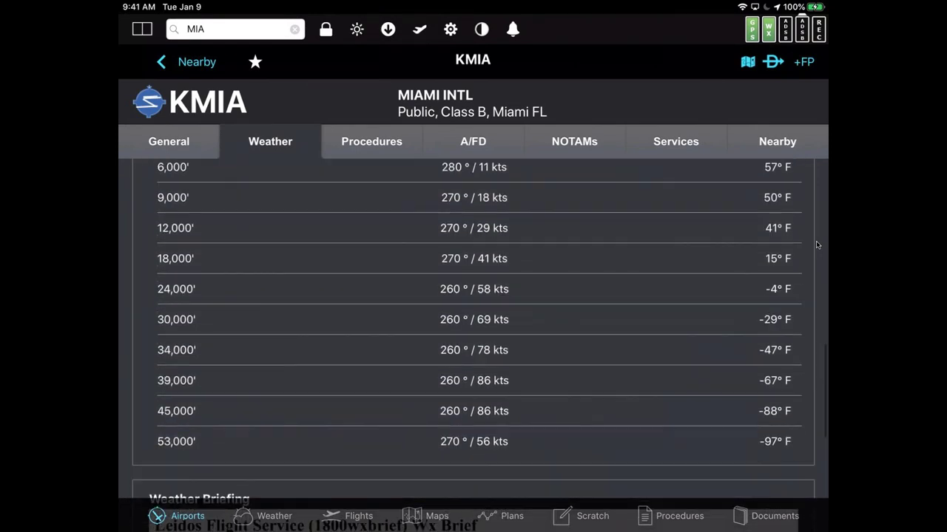
Read KMIA's Leidos weather briefing in full view, including its NOTAMs, and return to the METAR and TAF reports.
{"action": "scroll", "coordinate": [817, 245], "scroll_direction": "down", "scroll_amount": 5}
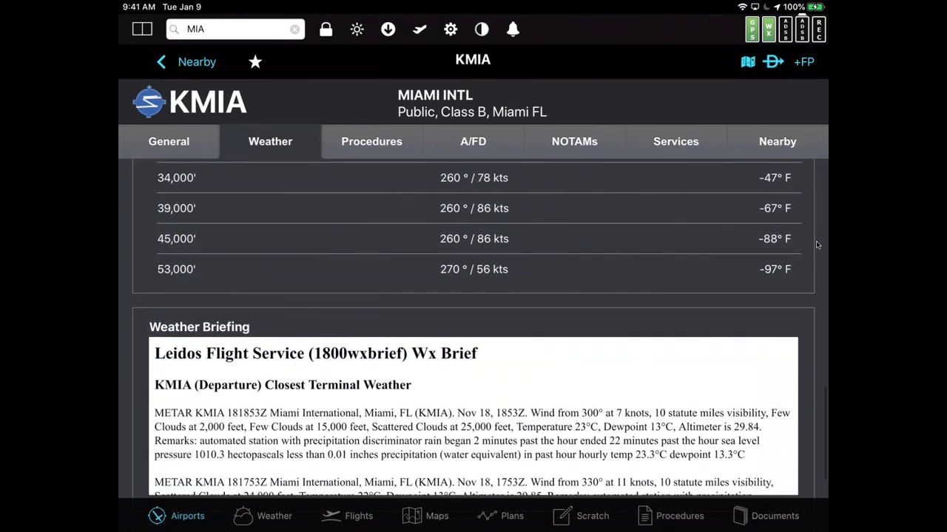
{"action": "scroll", "coordinate": [817, 245], "scroll_direction": "down", "scroll_amount": 2}
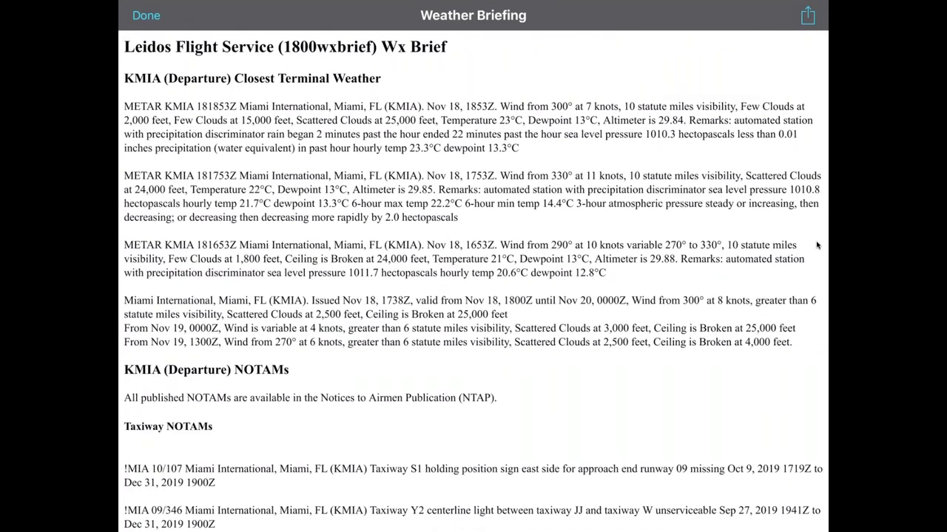
{"action": "scroll", "coordinate": [817, 245], "scroll_direction": "down", "scroll_amount": 8}
{"action": "scroll", "coordinate": [817, 245], "scroll_direction": "down", "scroll_amount": 12}
{"action": "scroll", "coordinate": [817, 245], "scroll_direction": "up", "scroll_amount": 10}
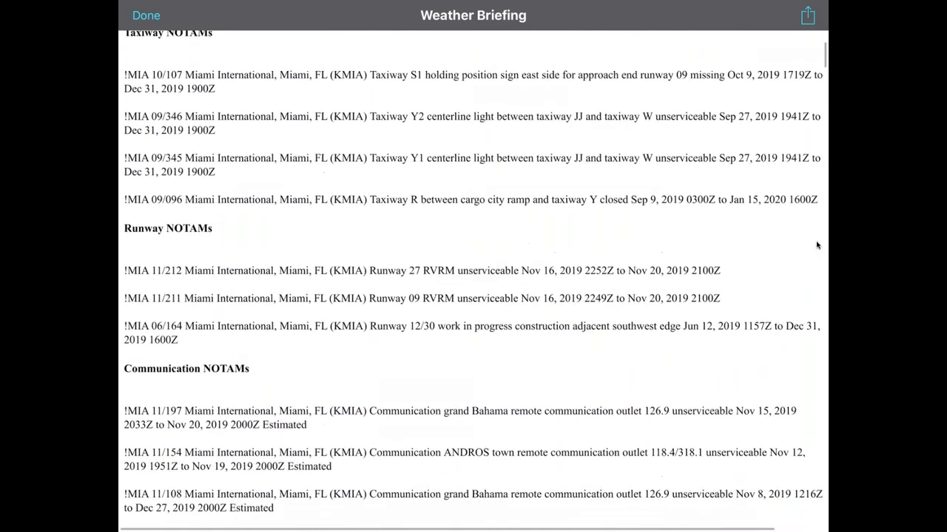
{"action": "scroll", "coordinate": [817, 244], "scroll_direction": "up", "scroll_amount": 7}
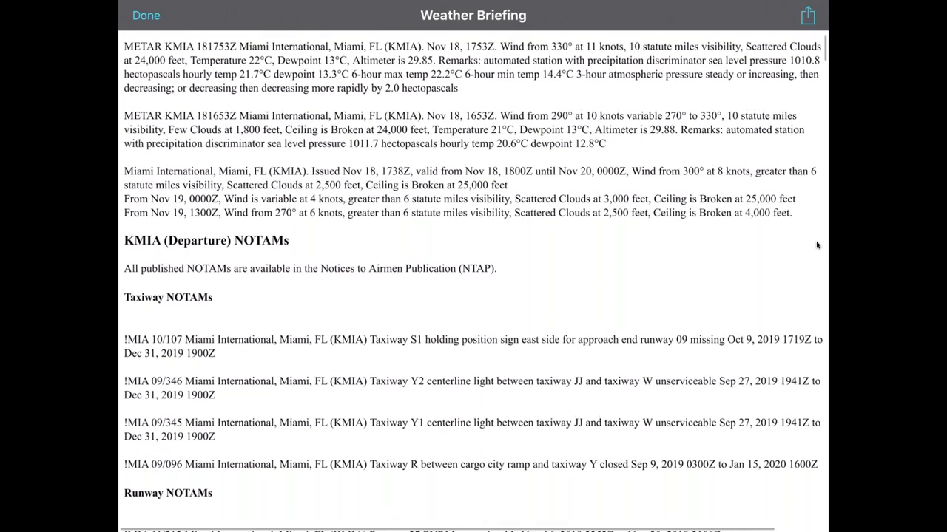
{"action": "scroll", "coordinate": [817, 245], "scroll_direction": "up", "scroll_amount": 5}
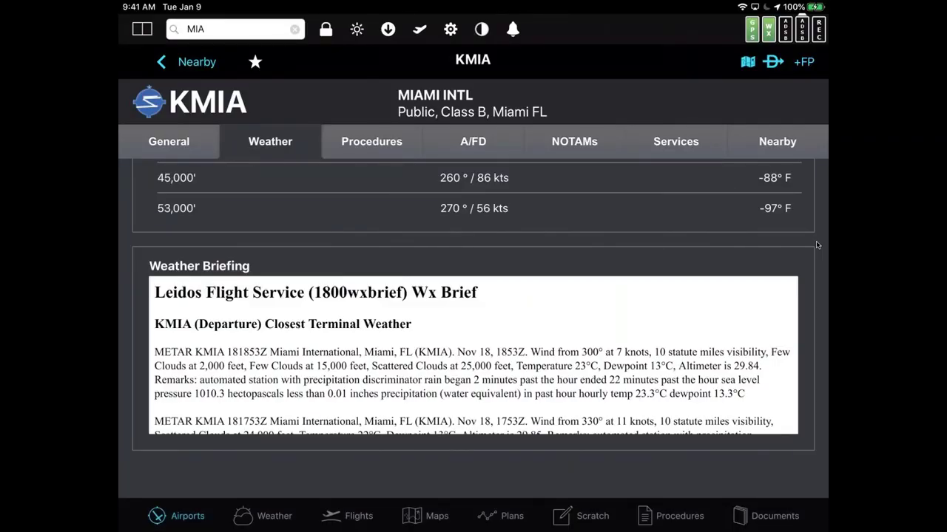
{"action": "scroll", "coordinate": [817, 245], "scroll_direction": "up", "scroll_amount": 10}
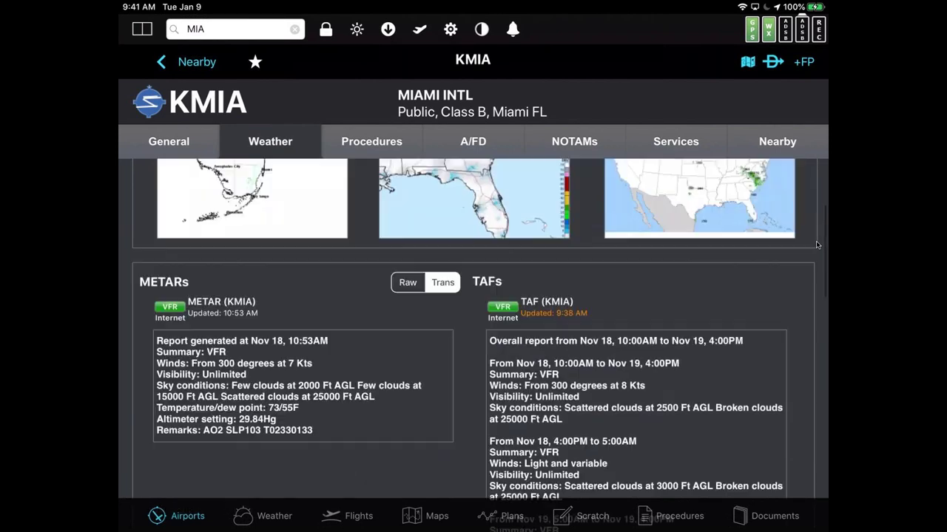
Open KMIA's procedures and browse the ILS or LOC plates for runways 12, 26L and 27, returning to the RWY 26L plate.
{"action": "scroll", "coordinate": [818, 245], "scroll_direction": "down", "scroll_amount": 1}
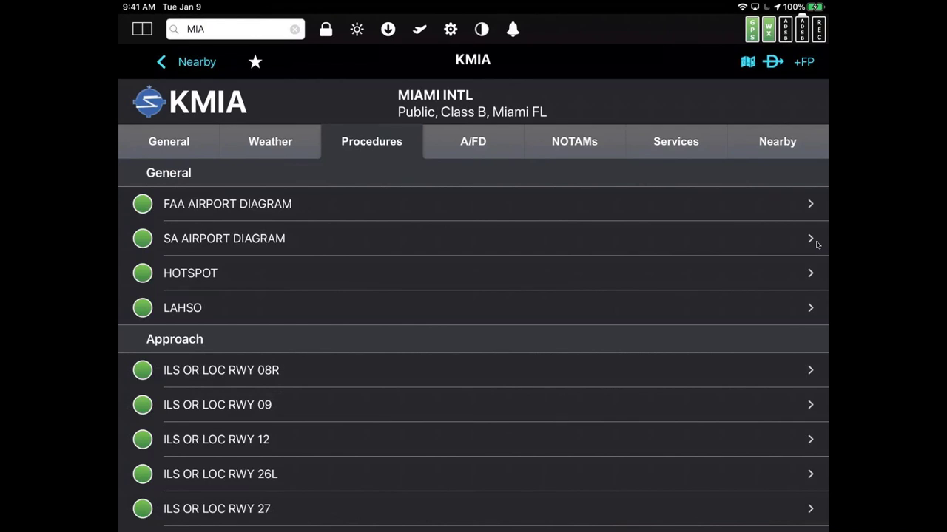
{"action": "scroll", "coordinate": [817, 244], "scroll_direction": "down", "scroll_amount": 3}
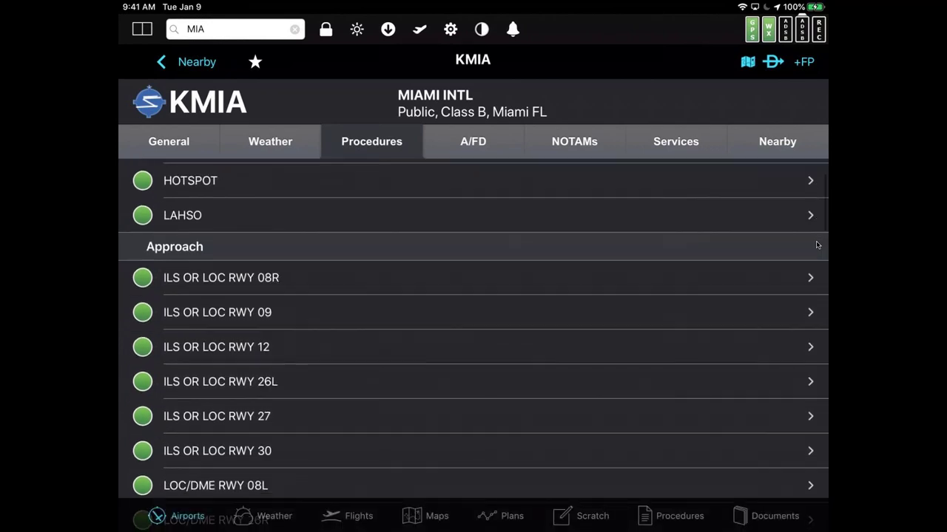
{"action": "scroll", "coordinate": [817, 244], "scroll_direction": "down", "scroll_amount": 1}
{"action": "left_click", "coordinate": [473, 307]}
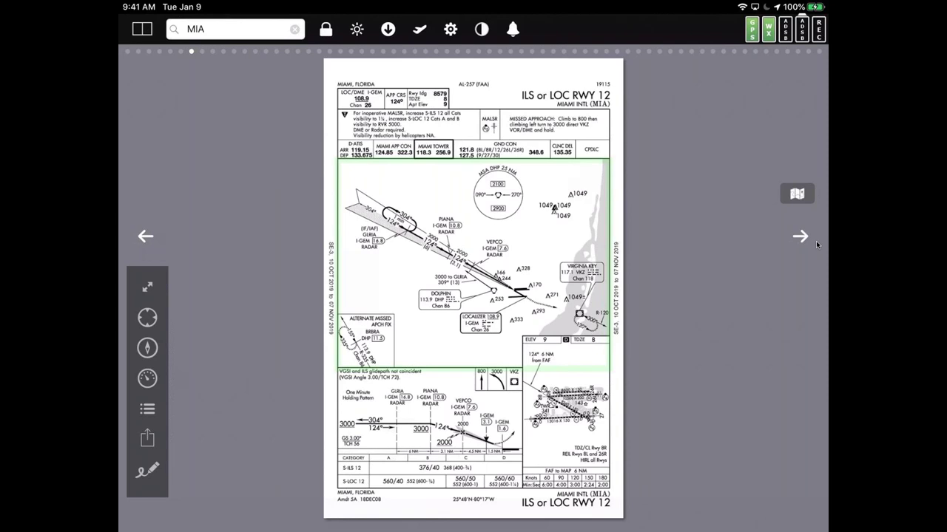
{"action": "left_click", "coordinate": [817, 245]}
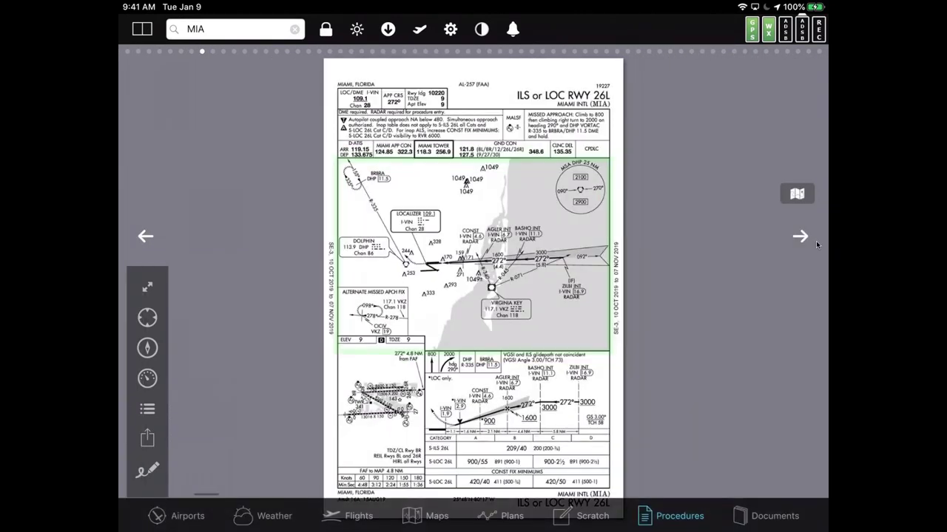
{"action": "left_click", "coordinate": [816, 244]}
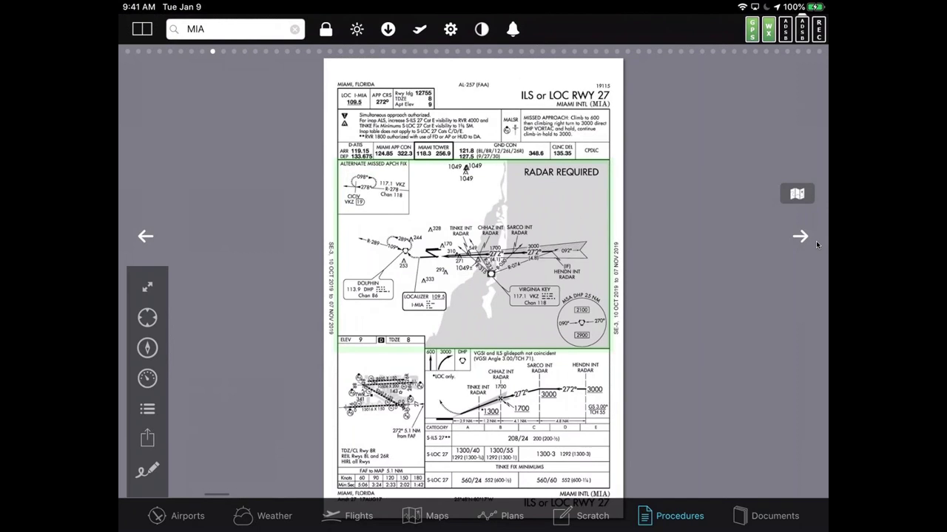
{"action": "key", "text": "Left"}
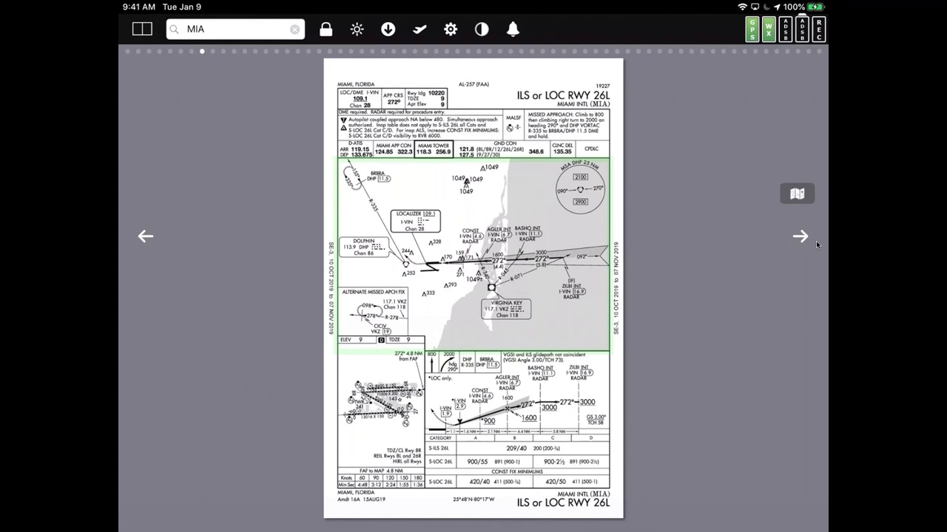
Overlay the ILS or LOC RWY 26L plate on the map and turn off the Satellite Vis, METAR/TAF and Runways layers.
{"action": "left_click", "coordinate": [796, 193]}
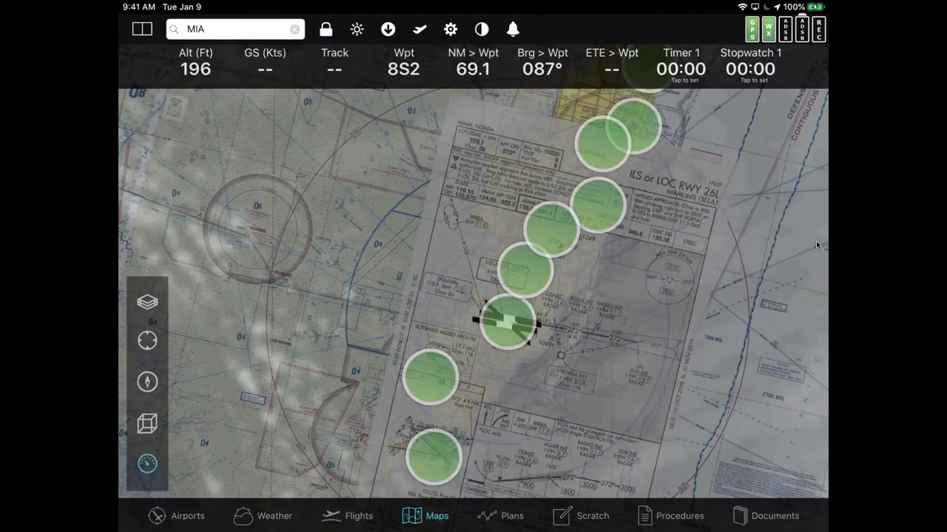
{"action": "left_click", "coordinate": [147, 302]}
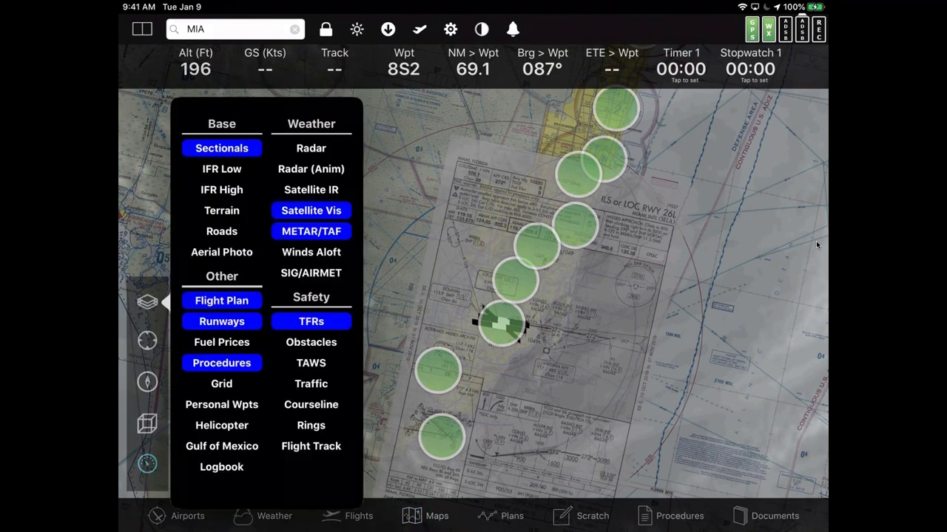
{"action": "left_click", "coordinate": [311, 210]}
{"action": "left_click", "coordinate": [311, 232]}
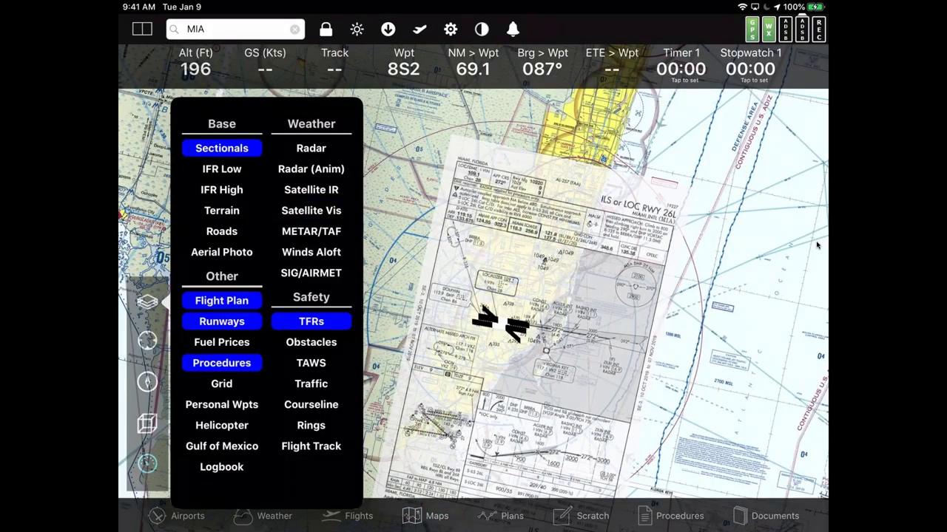
{"action": "left_click", "coordinate": [817, 245]}
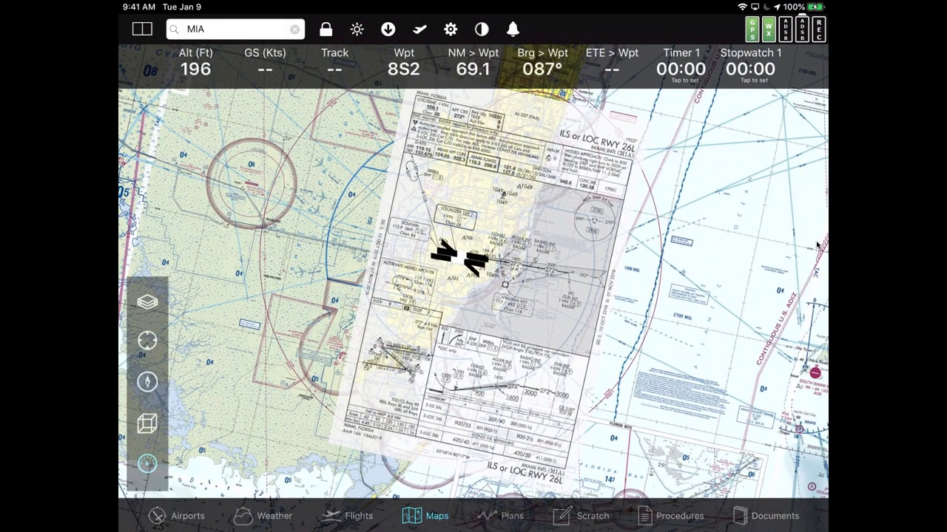
{"action": "left_click", "coordinate": [147, 302]}
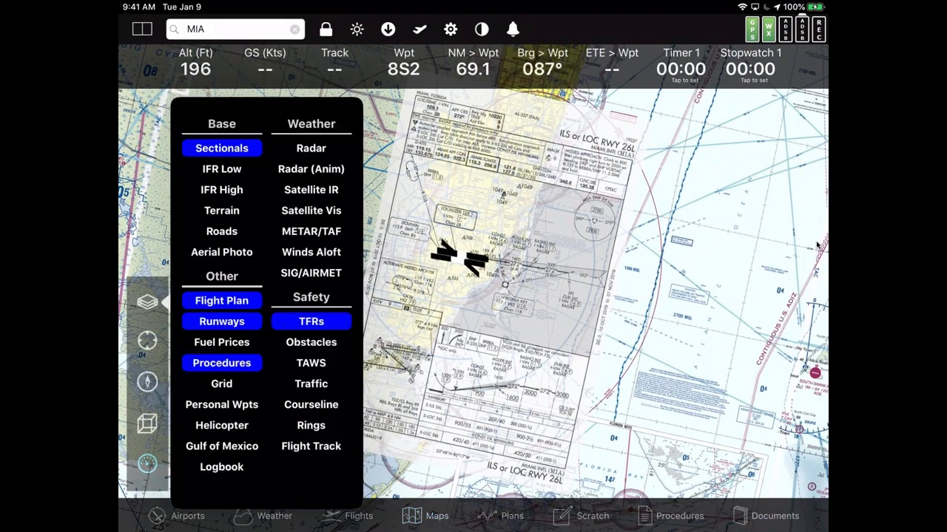
{"action": "left_click", "coordinate": [222, 321]}
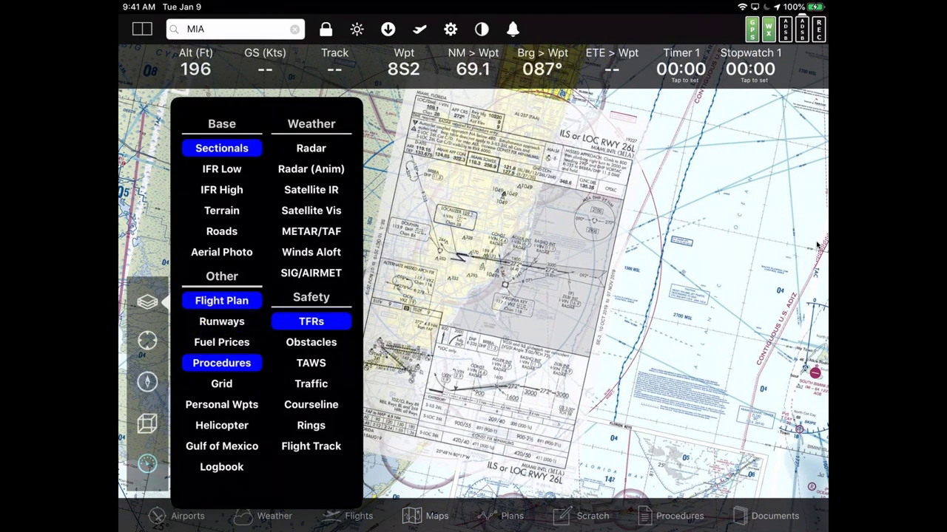
{"action": "left_click", "coordinate": [817, 245]}
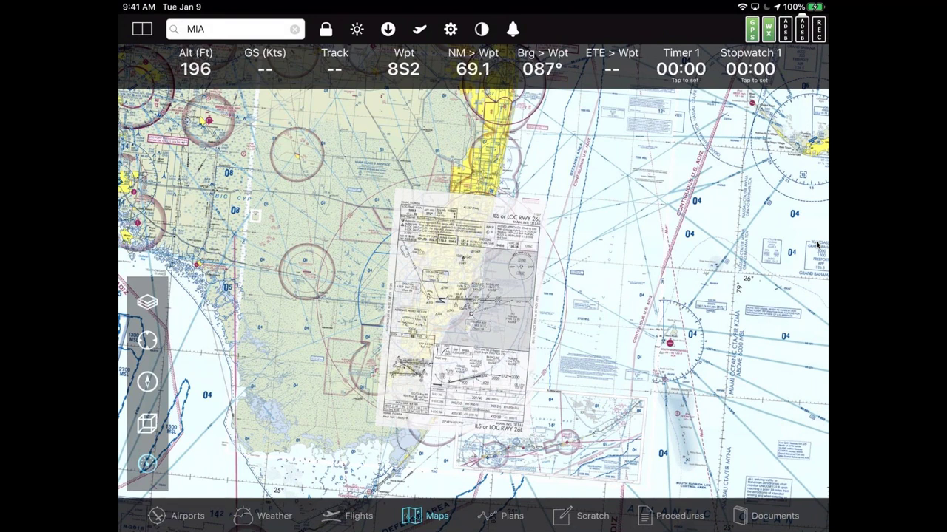
Split the screen between map and plate, and browse through RWY 30 and LOC/DME RWY 8L before returning to ILS or LOC RWY 27.
{"action": "left_click", "coordinate": [142, 29]}
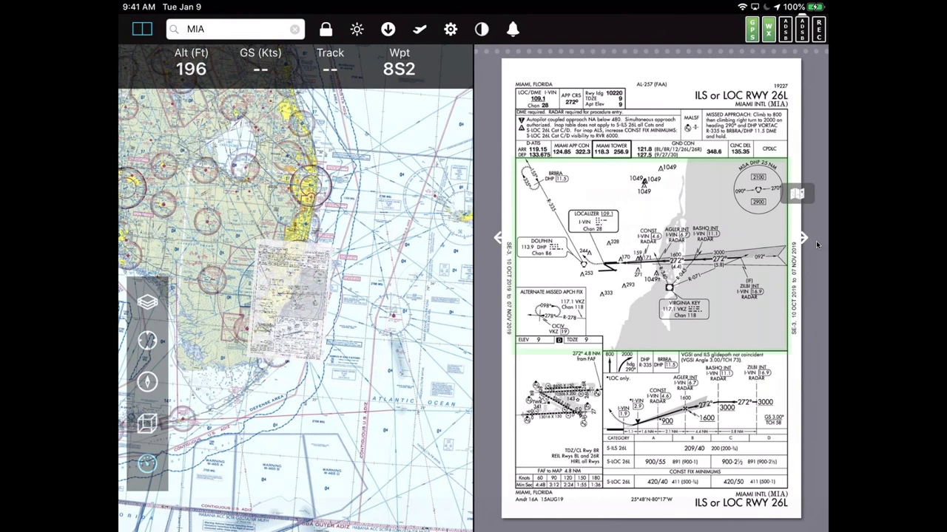
{"action": "left_click", "coordinate": [816, 243]}
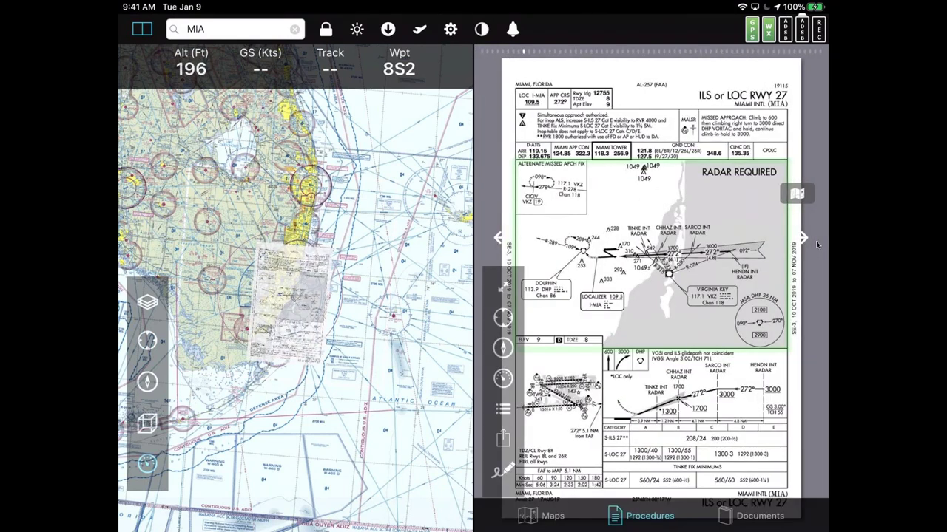
{"action": "left_click", "coordinate": [816, 244]}
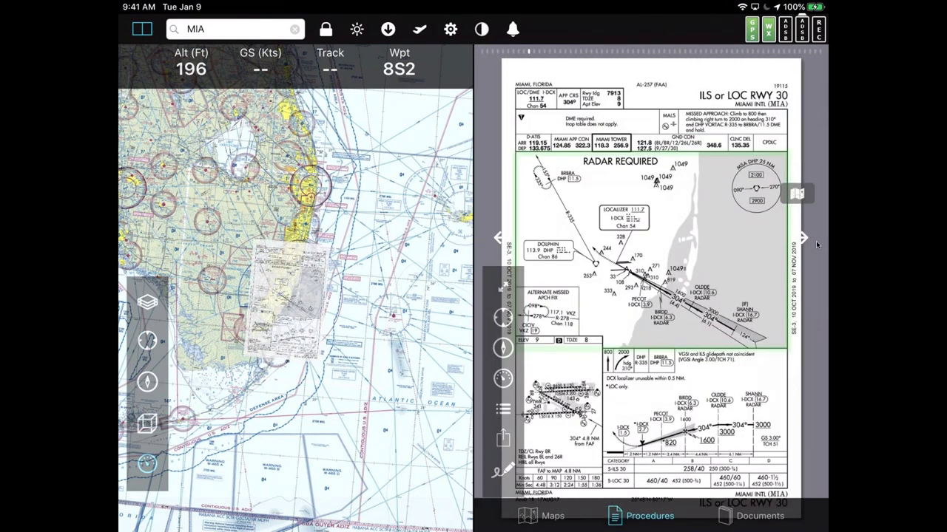
{"action": "left_click", "coordinate": [817, 244]}
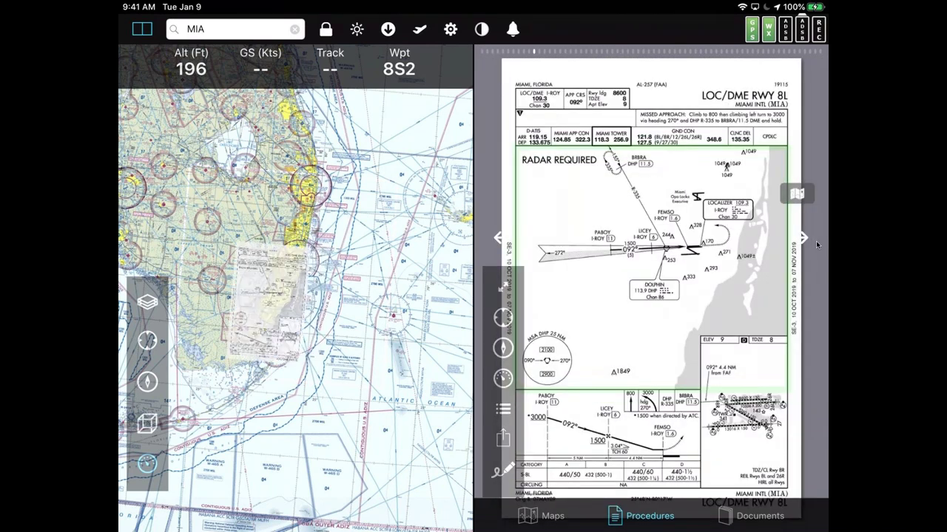
{"action": "scroll", "coordinate": [816, 244], "scroll_direction": "left", "scroll_amount": 3}
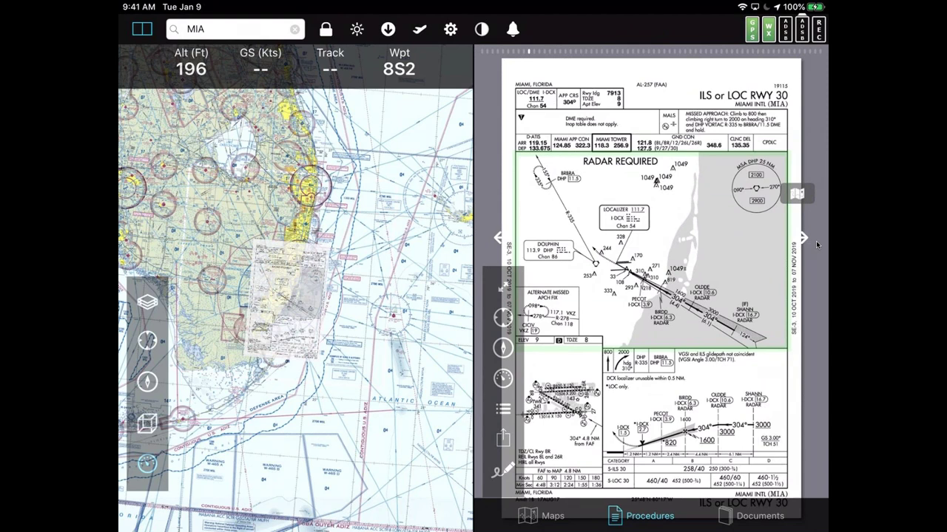
{"action": "scroll", "coordinate": [816, 244], "scroll_direction": "right", "scroll_amount": 3}
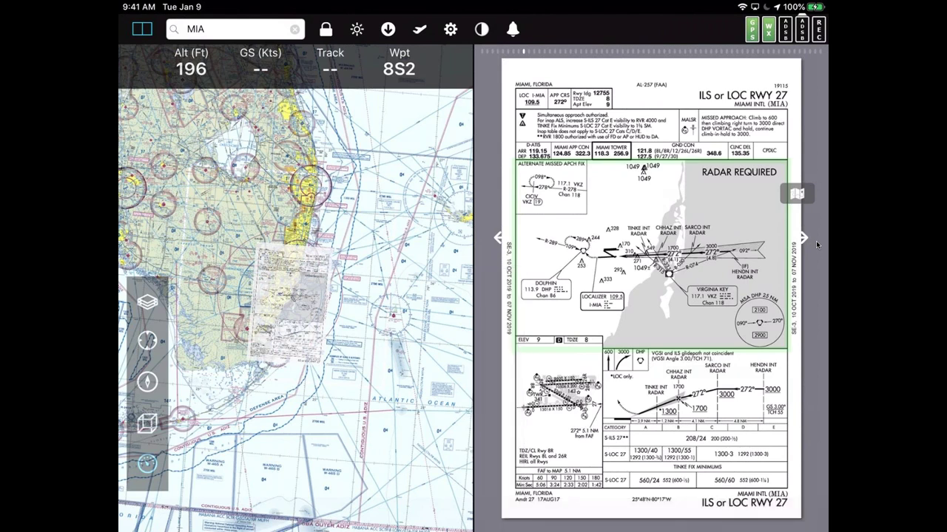
Browse KMIA's procedure list through the approaches, arrivals and departures, and open the FAA airport diagram.
{"action": "left_click", "coordinate": [817, 244]}
{"action": "left_click", "coordinate": [503, 409]}
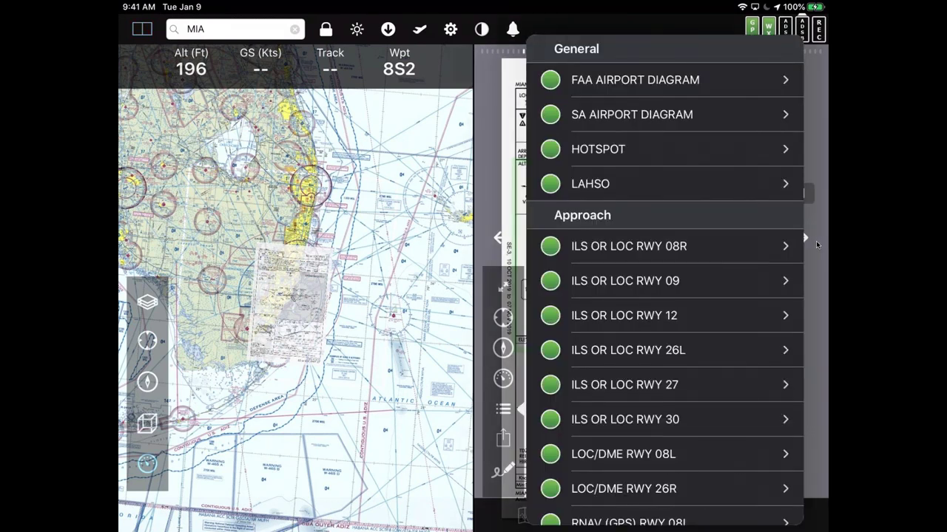
{"action": "scroll", "coordinate": [817, 244], "scroll_direction": "down", "scroll_amount": 10}
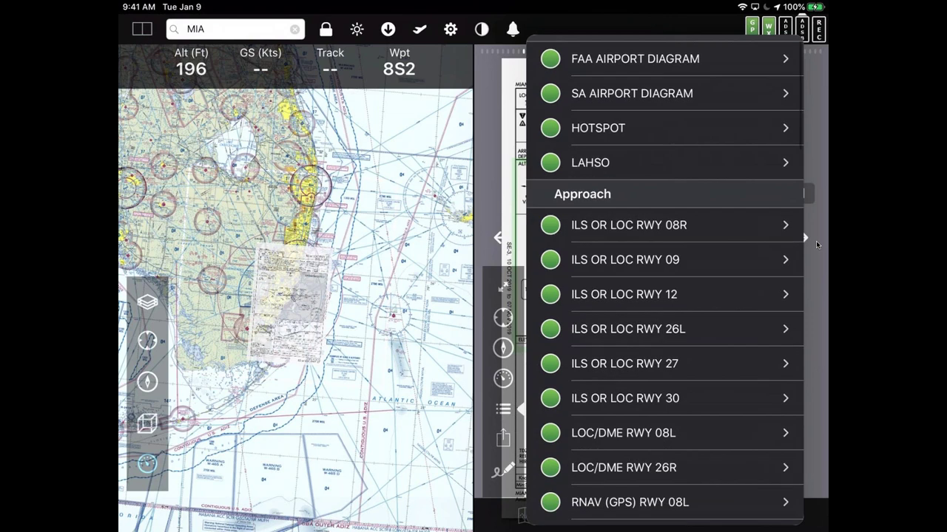
{"action": "scroll", "coordinate": [817, 245], "scroll_direction": "down", "scroll_amount": 10}
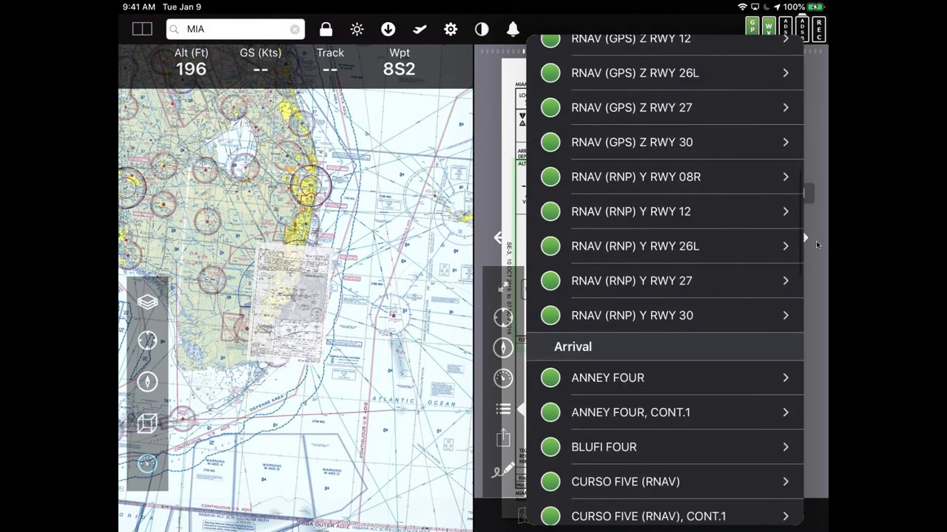
{"action": "scroll", "coordinate": [817, 245], "scroll_direction": "down", "scroll_amount": 8}
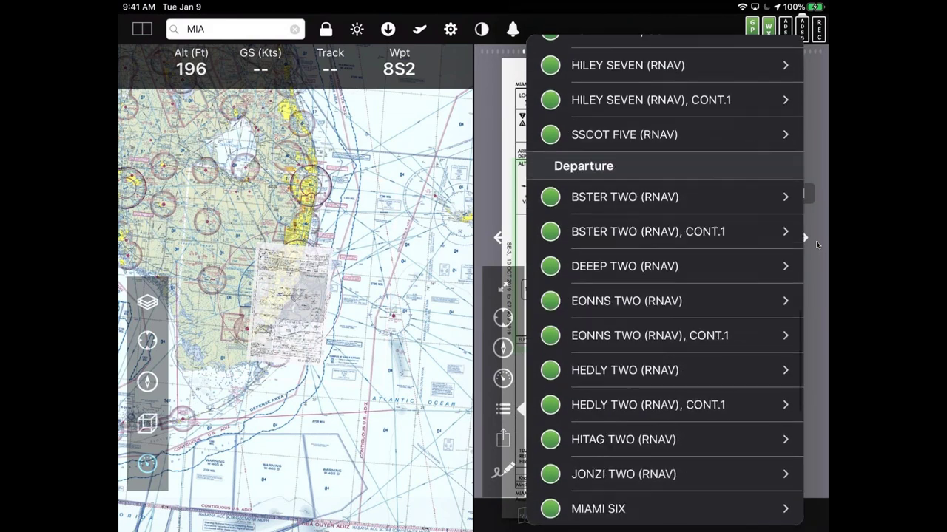
{"action": "scroll", "coordinate": [818, 245], "scroll_direction": "up", "scroll_amount": 10}
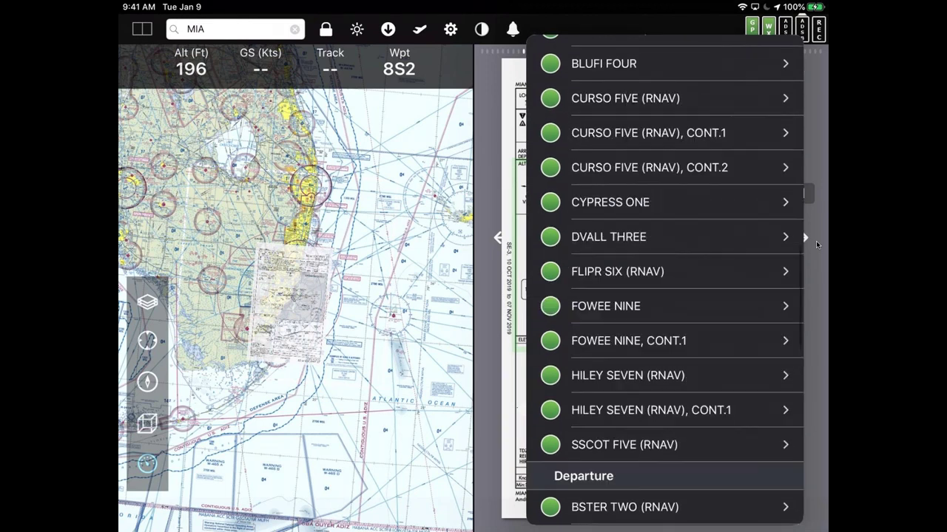
{"action": "scroll", "coordinate": [817, 244], "scroll_direction": "up", "scroll_amount": 8}
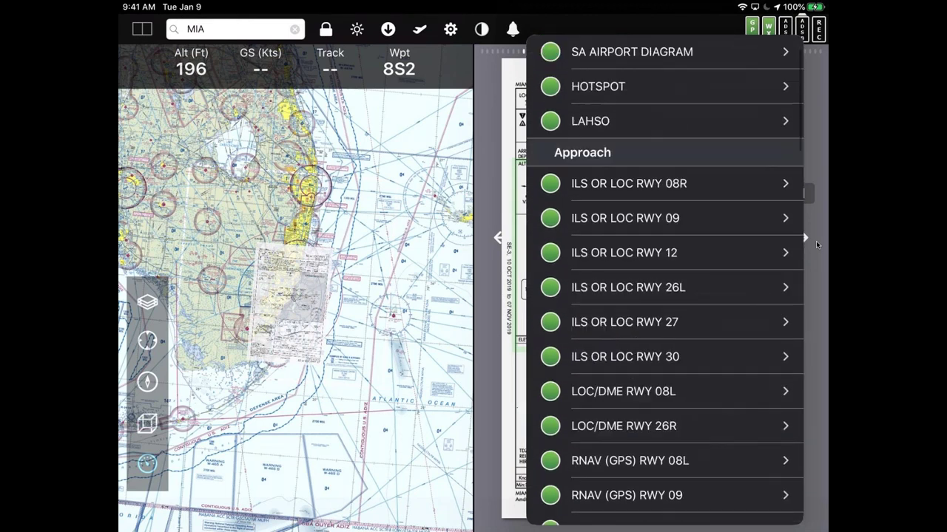
{"action": "scroll", "coordinate": [818, 244], "scroll_direction": "down", "scroll_amount": 6}
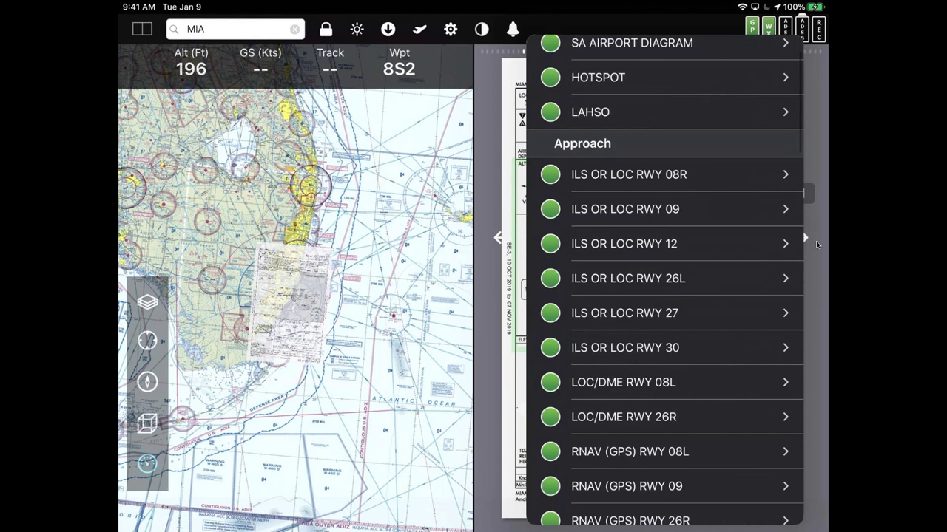
{"action": "scroll", "coordinate": [817, 245], "scroll_direction": "up", "scroll_amount": 8}
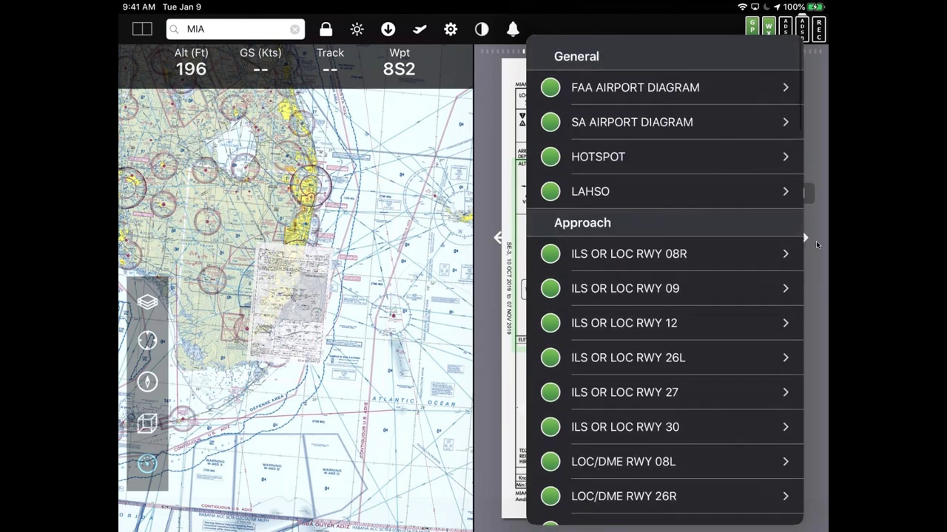
{"action": "left_click", "coordinate": [634, 80]}
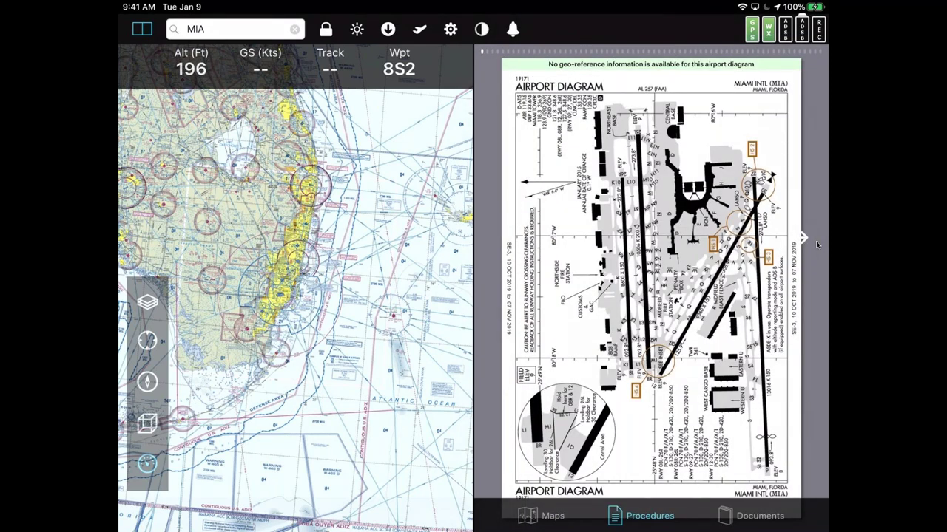
Annotate the FAA airport diagram in red with a circle around the runway ends near K1, handwriting beside it and a large X across the runways.
{"action": "left_click", "coordinate": [817, 244]}
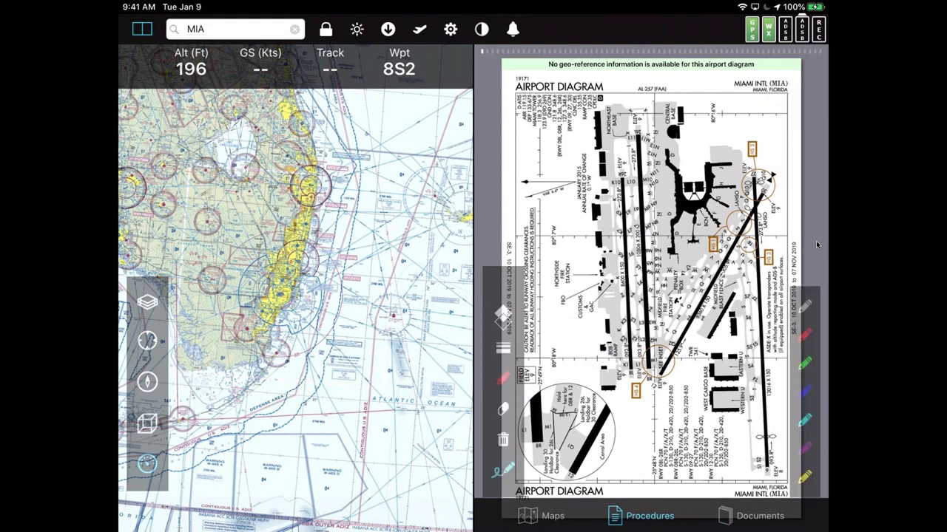
{"action": "mouse_move", "coordinate": [657, 334]}
{"action": "left_mouse_down"}
{"action": "mouse_move", "coordinate": [611, 367]}
{"action": "mouse_move", "coordinate": [653, 384]}
{"action": "mouse_move", "coordinate": [660, 338]}
{"action": "left_mouse_up"}
{"action": "left_click_drag", "start_coordinate": [667, 281], "coordinate": [660, 339]}
{"action": "mouse_move", "coordinate": [697, 277]}
{"action": "left_mouse_down"}
{"action": "mouse_move", "coordinate": [686, 329]}
{"action": "mouse_move", "coordinate": [697, 295]}
{"action": "left_mouse_up"}
{"action": "left_click_drag", "start_coordinate": [726, 286], "coordinate": [725, 287]}
{"action": "left_click_drag", "start_coordinate": [755, 298], "coordinate": [770, 297]}
{"action": "left_click_drag", "start_coordinate": [605, 127], "coordinate": [717, 207]}
{"action": "left_click_drag", "start_coordinate": [704, 111], "coordinate": [597, 246]}
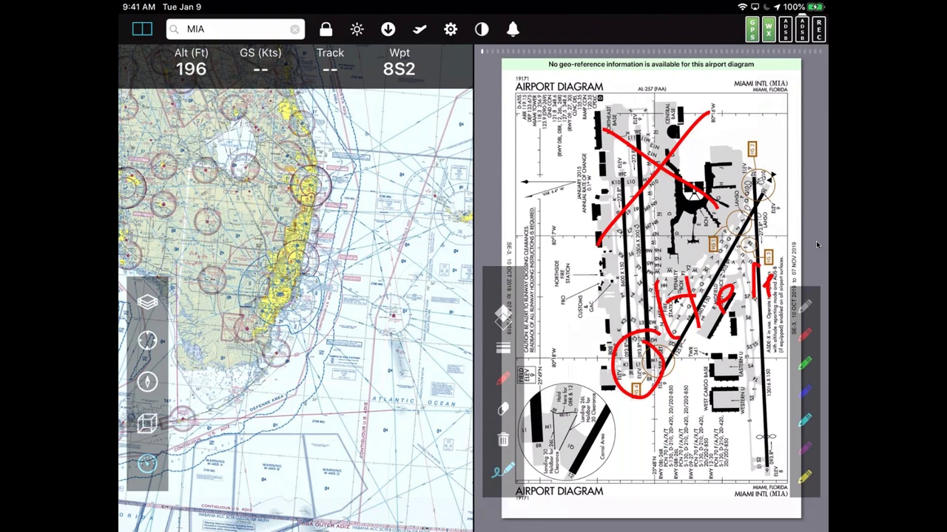
{"action": "left_click", "coordinate": [817, 245]}
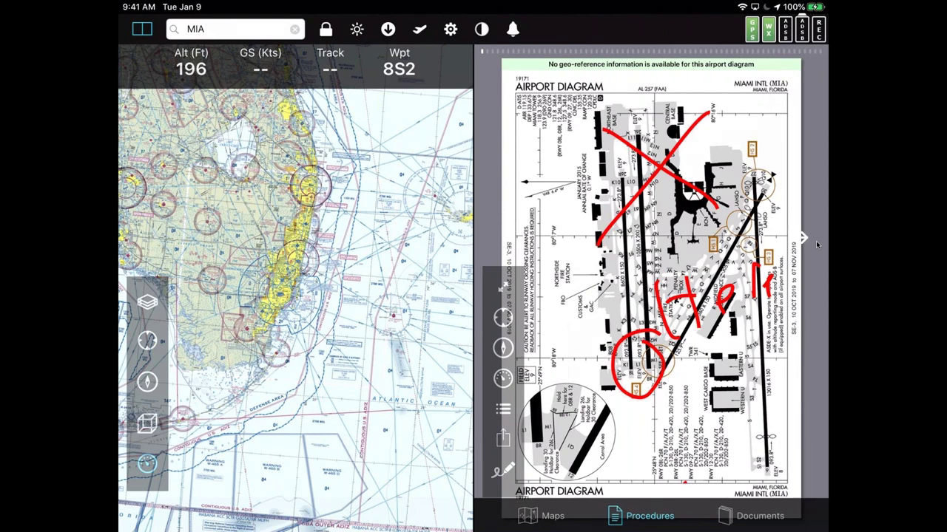
Compare the FAA airport diagram with the geo-referenced Seattle Avionics diagram of KMIA, inspecting its overlay on the sectional chart at Miami International.
{"action": "left_click", "coordinate": [146, 302]}
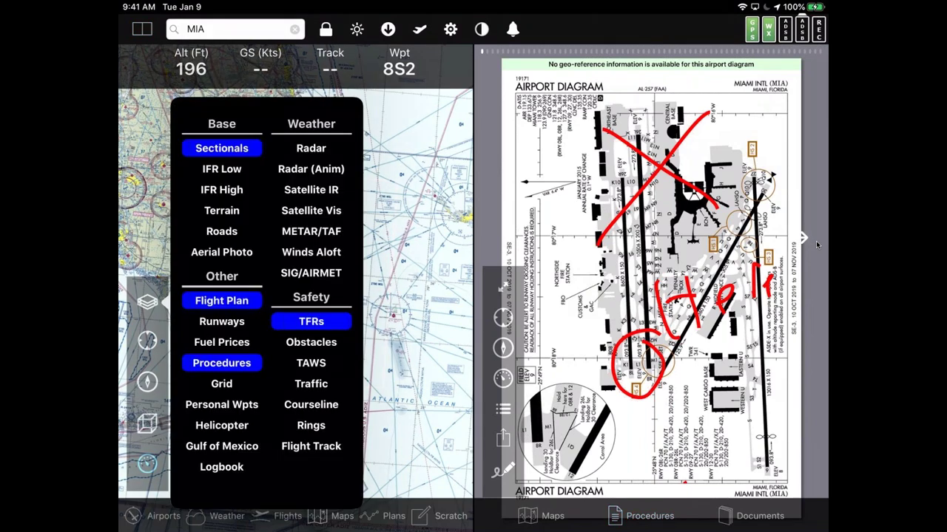
{"action": "left_click", "coordinate": [817, 244]}
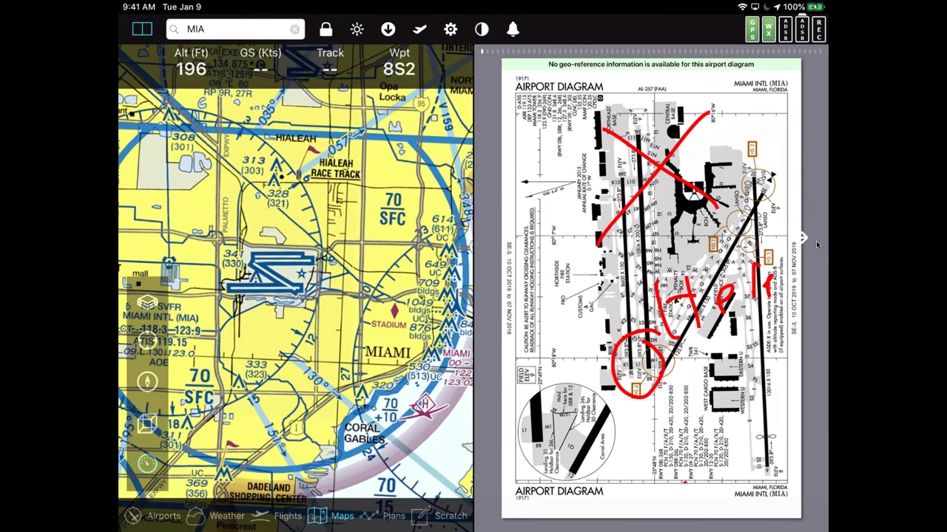
{"action": "left_click", "coordinate": [817, 244]}
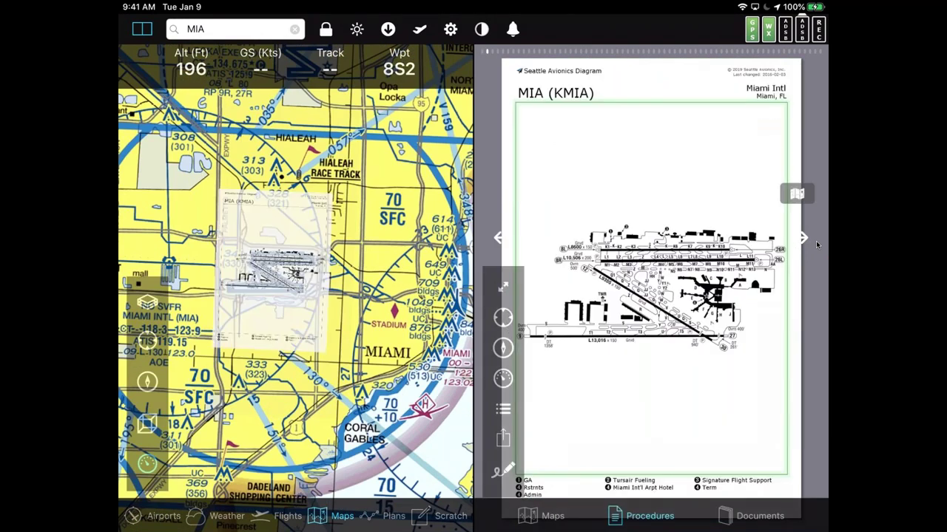
{"action": "left_click", "coordinate": [817, 245]}
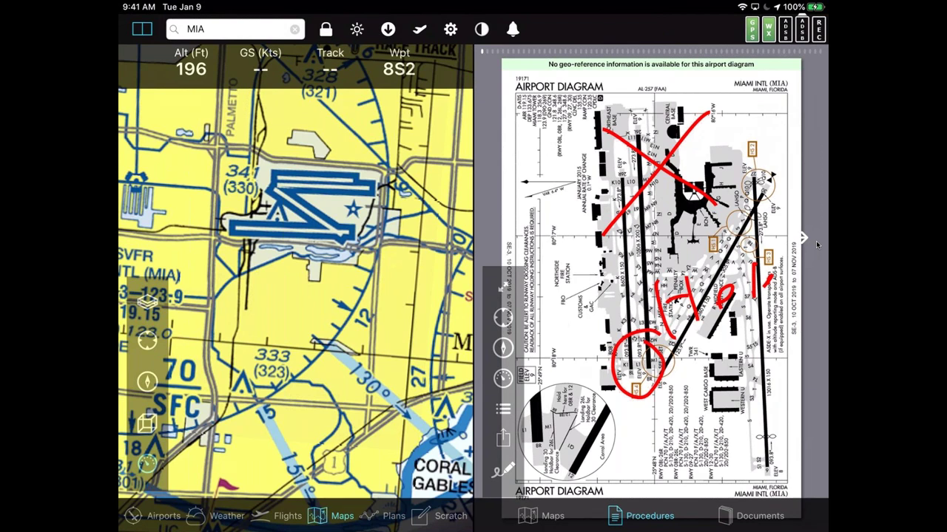
{"action": "left_click", "coordinate": [817, 244]}
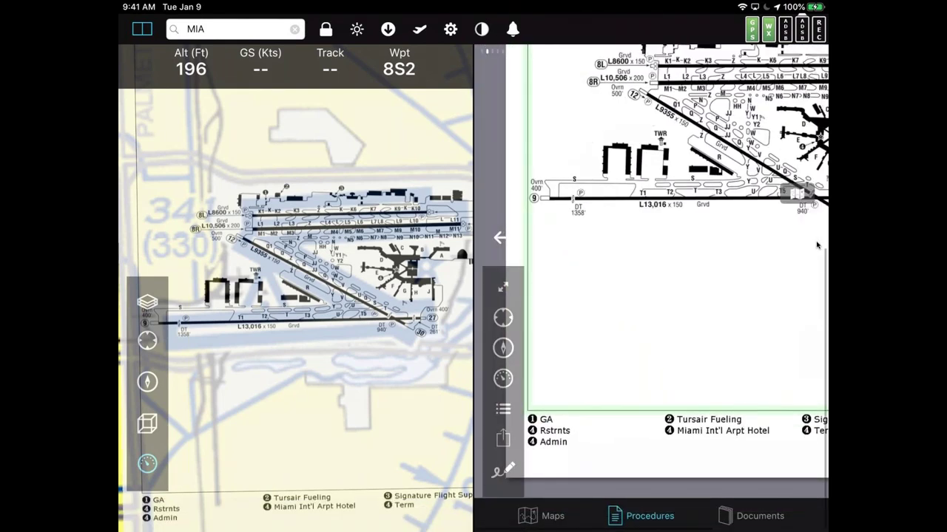
{"action": "scroll", "coordinate": [817, 244], "scroll_direction": "right", "scroll_amount": 5}
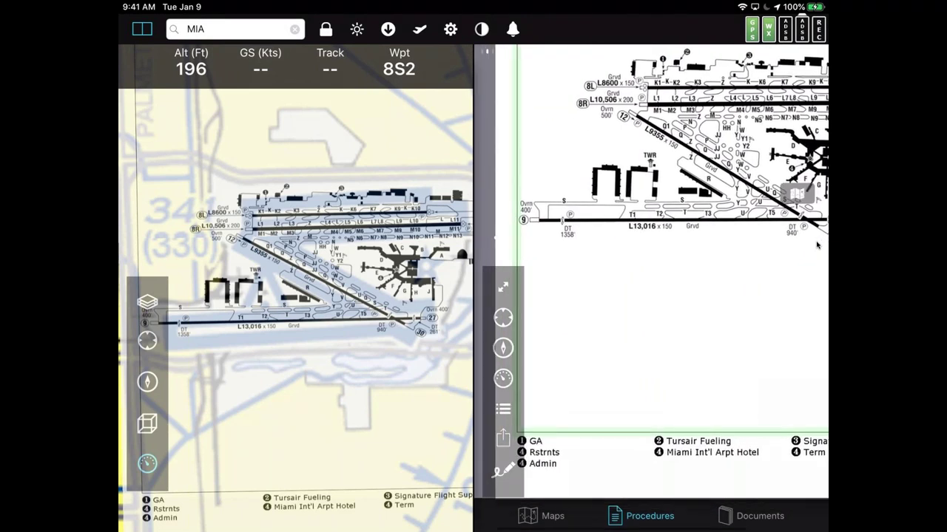
{"action": "scroll", "coordinate": [817, 244], "scroll_direction": "right", "scroll_amount": 5}
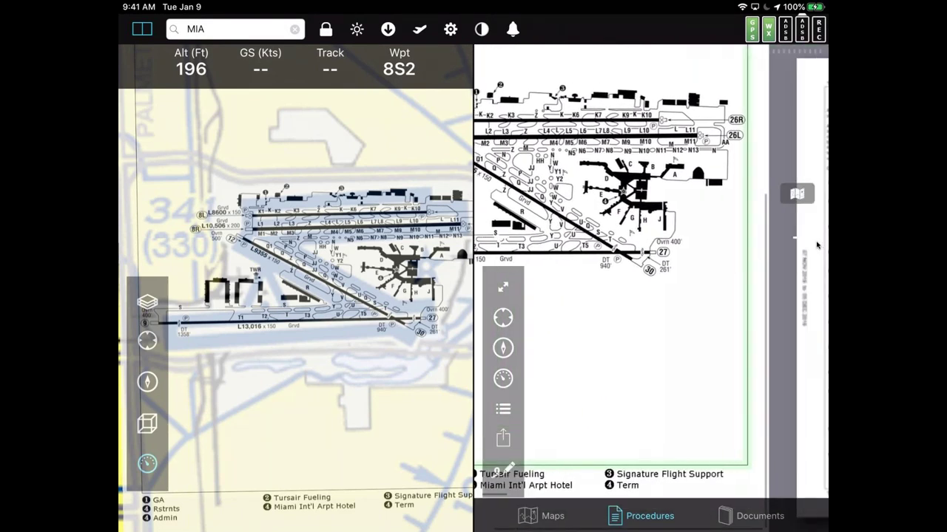
{"action": "scroll", "coordinate": [817, 244], "scroll_direction": "right", "scroll_amount": 3}
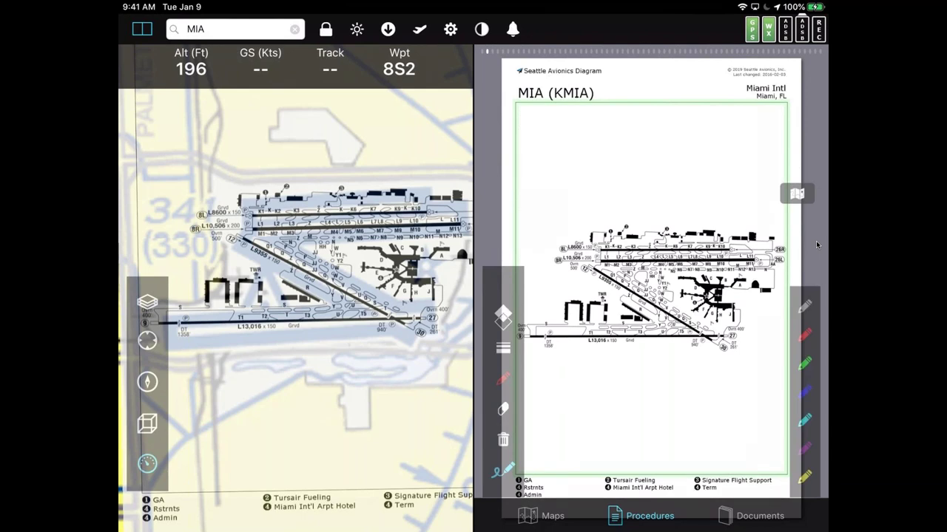
Draw a red X across runway 9/27 on the Seattle Avionics diagram and finish annotating.
{"action": "left_click_drag", "start_coordinate": [590, 317], "coordinate": [659, 375]}
{"action": "left_click_drag", "start_coordinate": [628, 305], "coordinate": [592, 401]}
{"action": "left_click", "coordinate": [503, 470]}
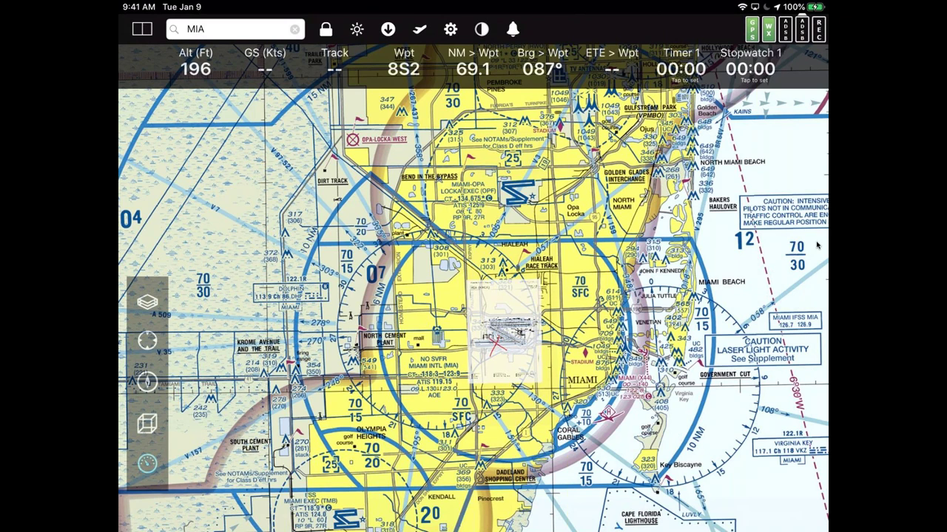
Replace the airport search text with PAE SFO to plan a flight between the two airports.
{"action": "left_click", "coordinate": [222, 28]}
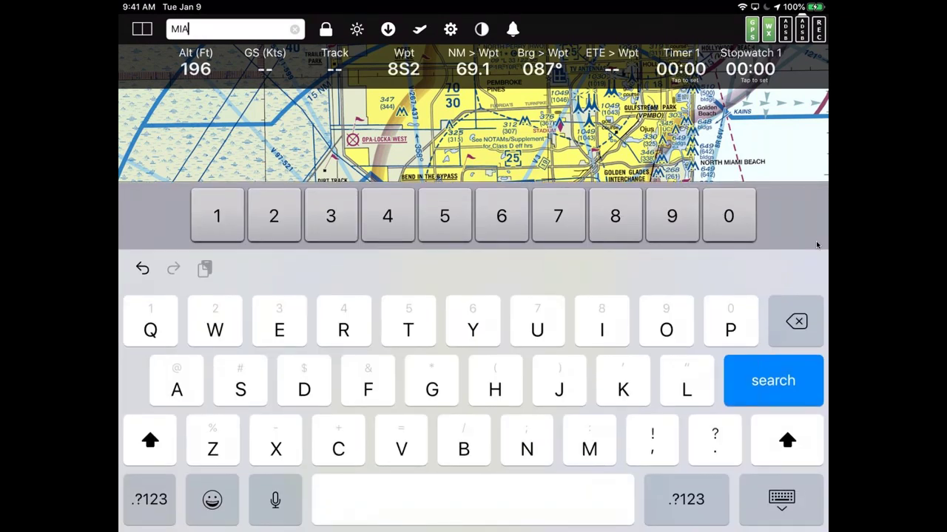
{"action": "key", "text": "BackSpace"}
{"action": "key", "text": "BackSpace"}
{"action": "key", "text": "BackSpace"}
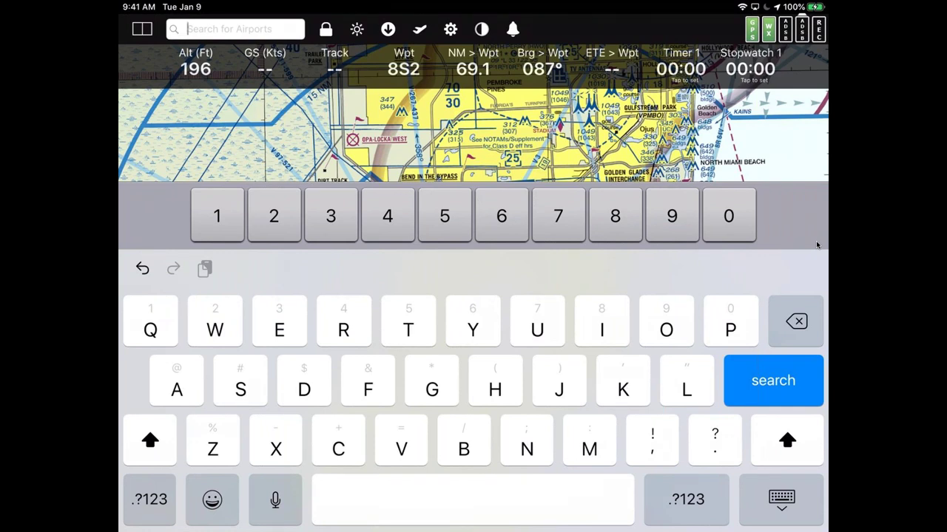
{"action": "type", "text": "PAE"}
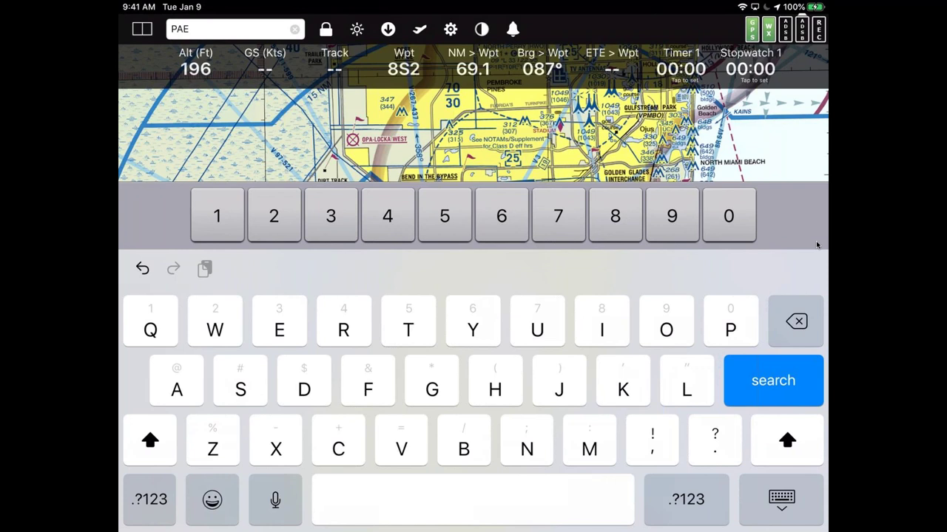
{"action": "type", "text": "SFO"}
{"action": "key", "text": "Return"}
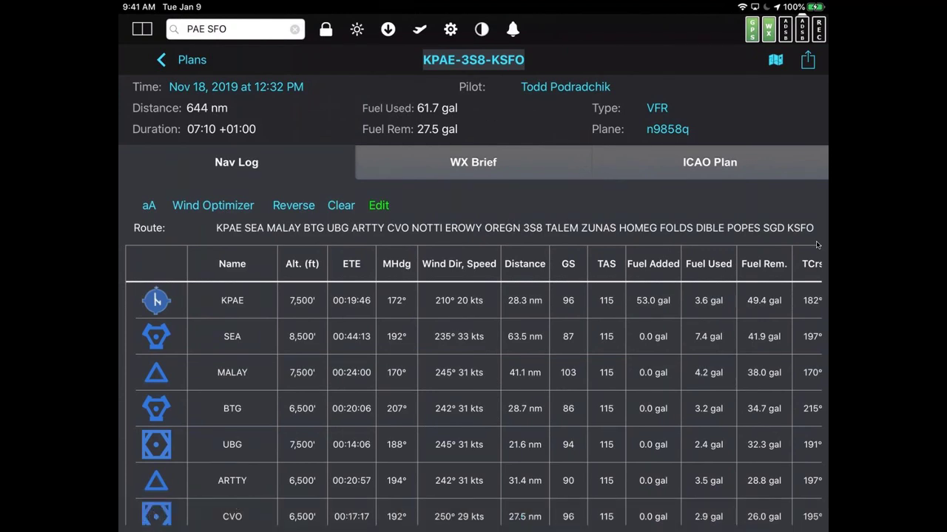
Review the waypoints and fuel figures in the KPAE-3S8-KSFO nav log, and enlarge the log's text.
{"action": "scroll", "coordinate": [473, 407], "scroll_direction": "down", "scroll_amount": 10}
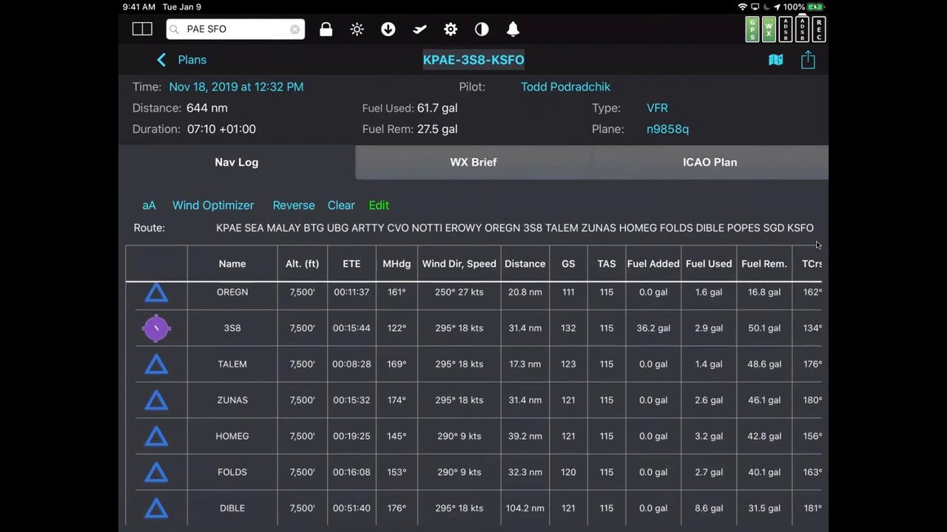
{"action": "scroll", "coordinate": [473, 407], "scroll_direction": "up", "scroll_amount": 2}
{"action": "scroll", "coordinate": [817, 244], "scroll_direction": "up", "scroll_amount": 1}
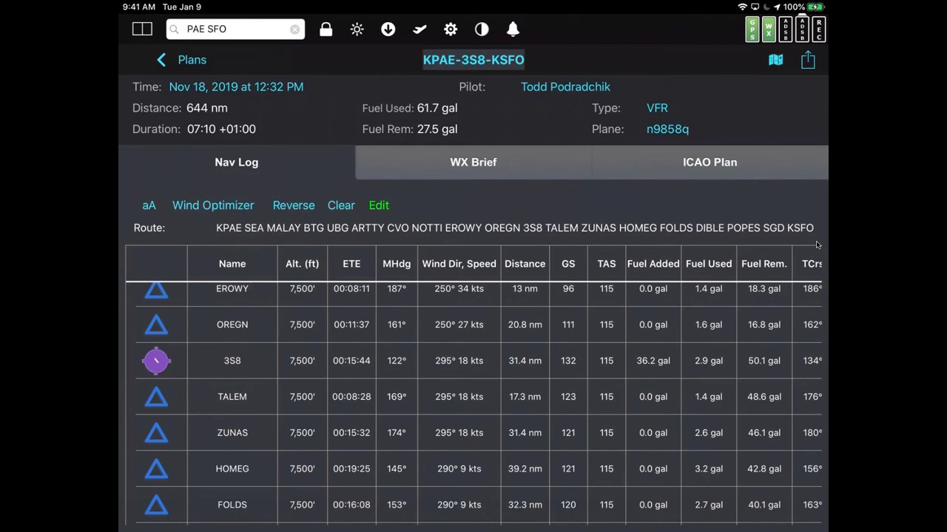
{"action": "scroll", "coordinate": [474, 399], "scroll_direction": "down", "scroll_amount": 5}
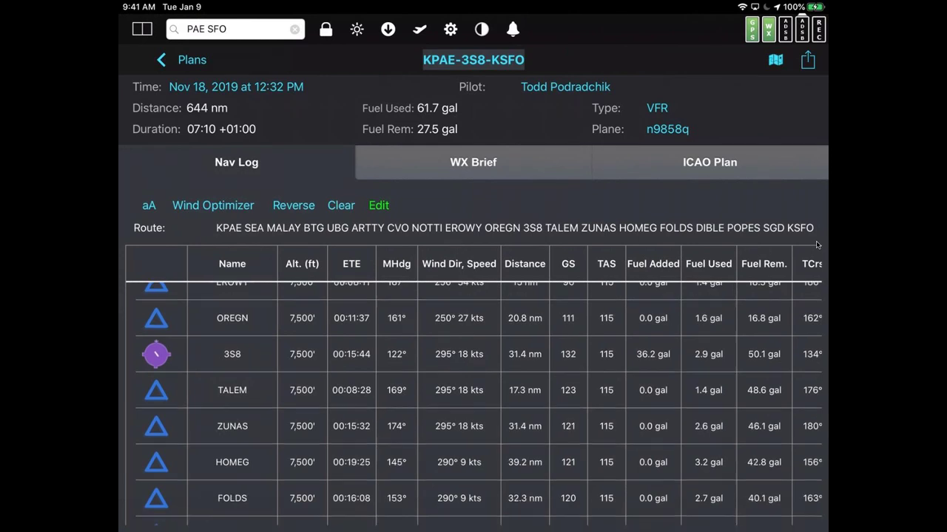
{"action": "scroll", "coordinate": [473, 392], "scroll_direction": "up", "scroll_amount": 8}
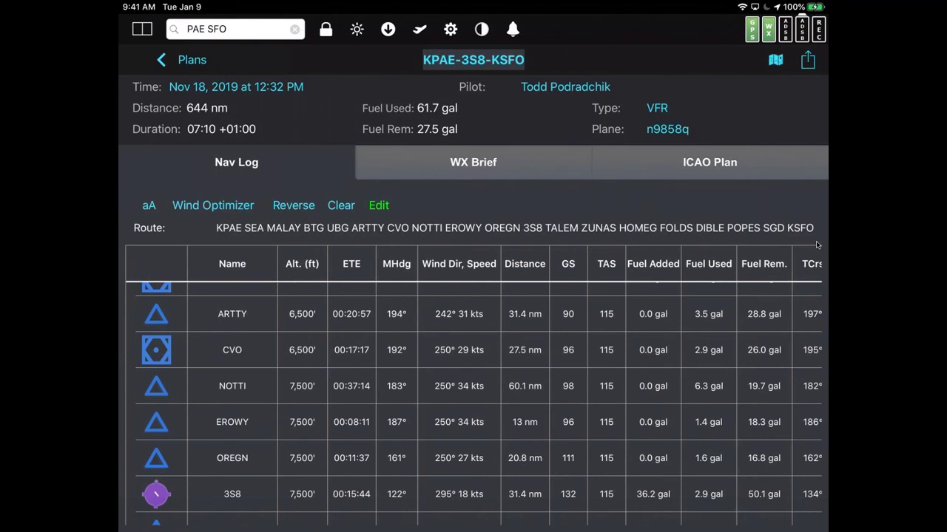
{"action": "left_click", "coordinate": [149, 205]}
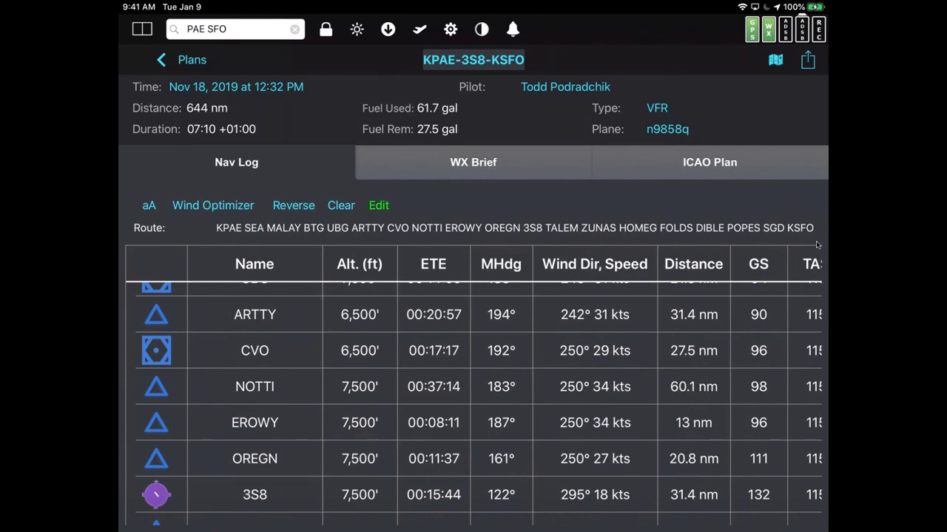
Reroute the leg just north of DIBLE on the map through the WALBO fix.
{"action": "key", "text": "super+m"}
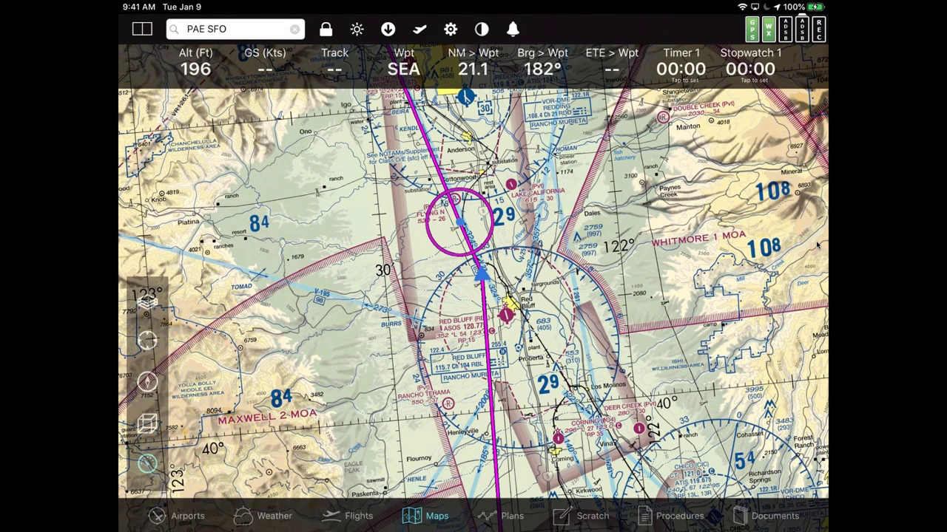
{"action": "left_click_drag", "start_coordinate": [460, 222], "coordinate": [688, 246]}
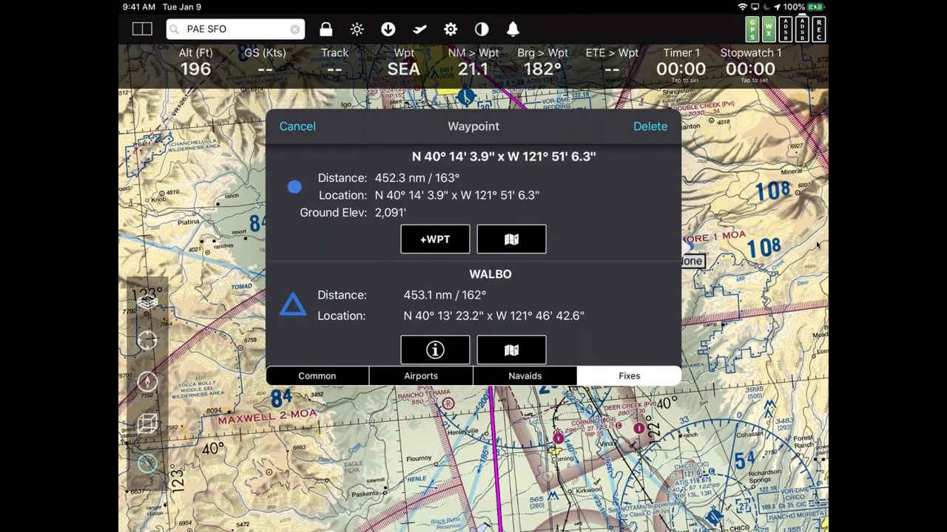
{"action": "scroll", "coordinate": [474, 259], "scroll_direction": "down", "scroll_amount": 1}
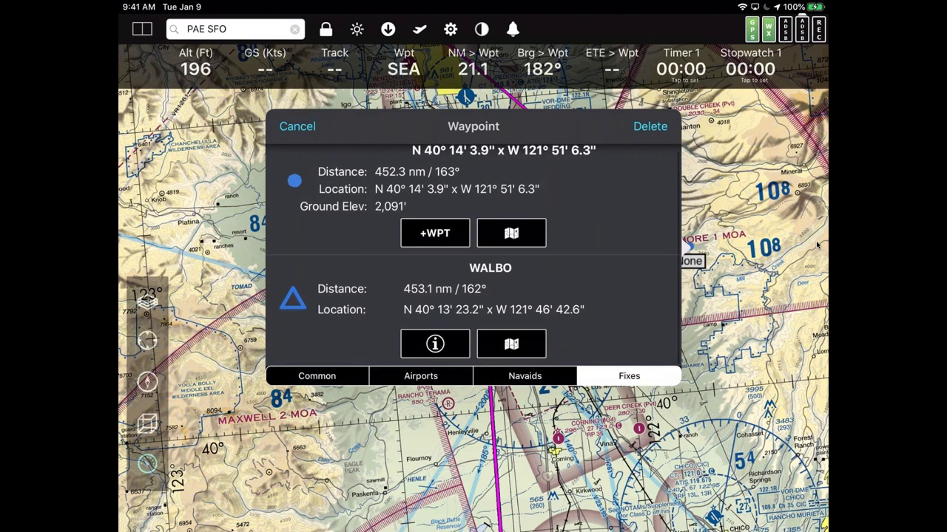
{"action": "left_click", "coordinate": [473, 296]}
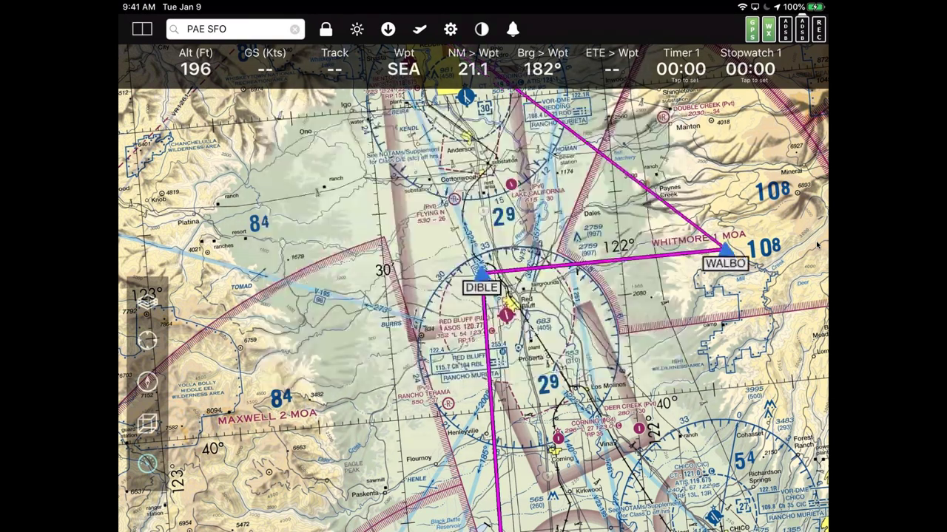
{"action": "left_click_drag", "start_coordinate": [518, 296], "coordinate": [359, 291]}
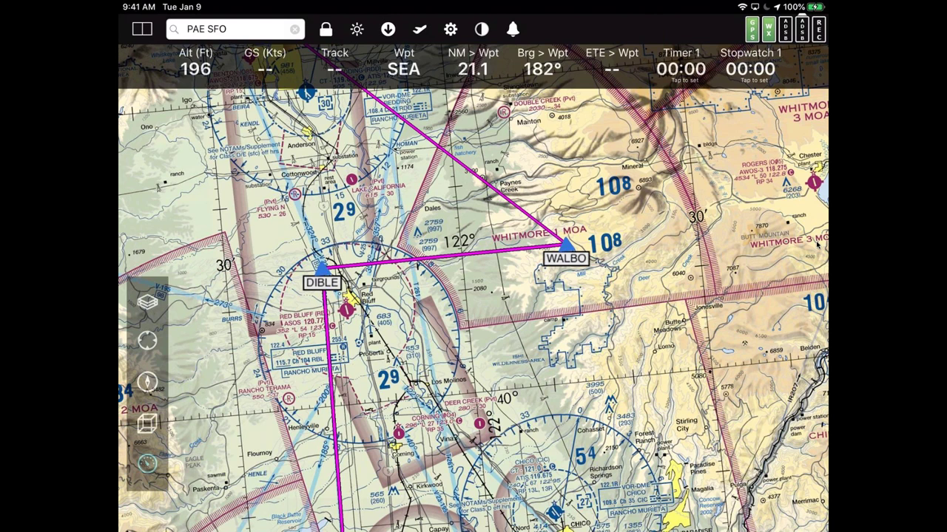
Delete the WALBO waypoint from the route on the map.
{"action": "left_click_drag", "start_coordinate": [474, 296], "coordinate": [427, 304]}
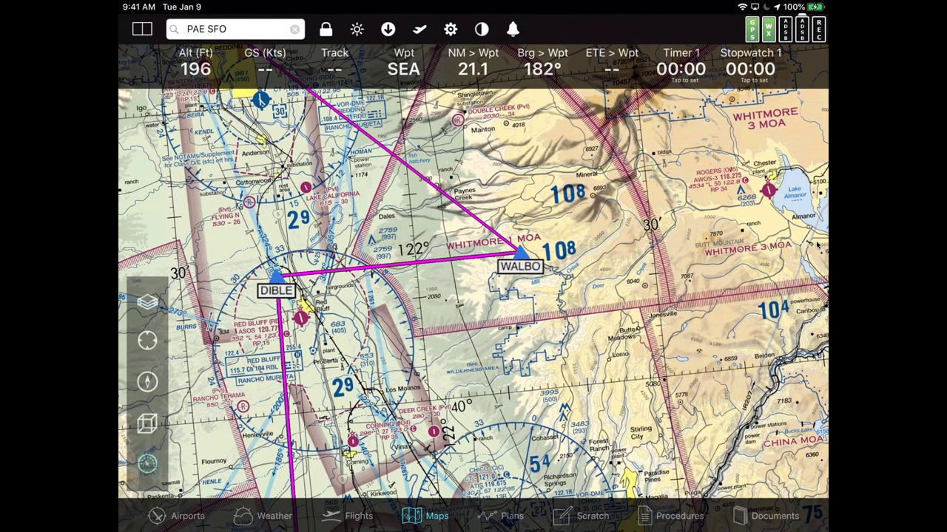
{"action": "left_click_drag", "start_coordinate": [473, 295], "coordinate": [543, 298]}
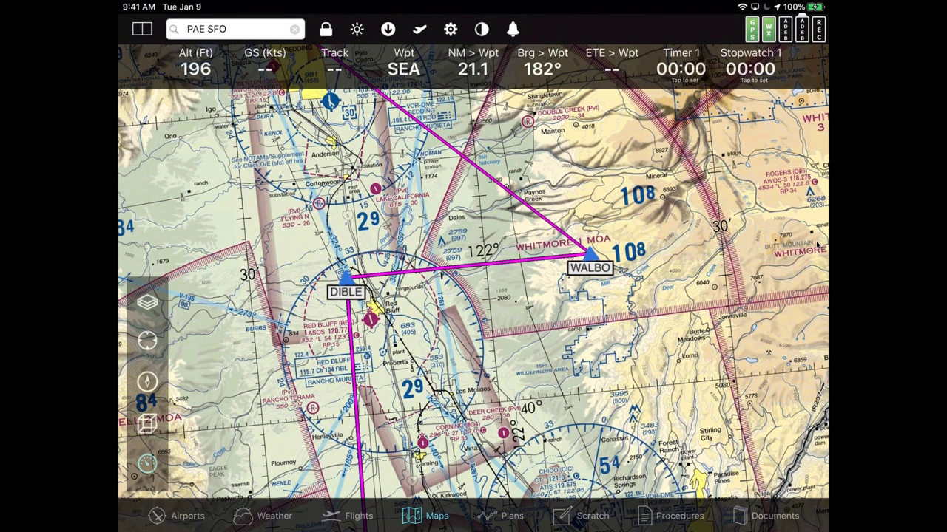
{"action": "left_click", "coordinate": [590, 266]}
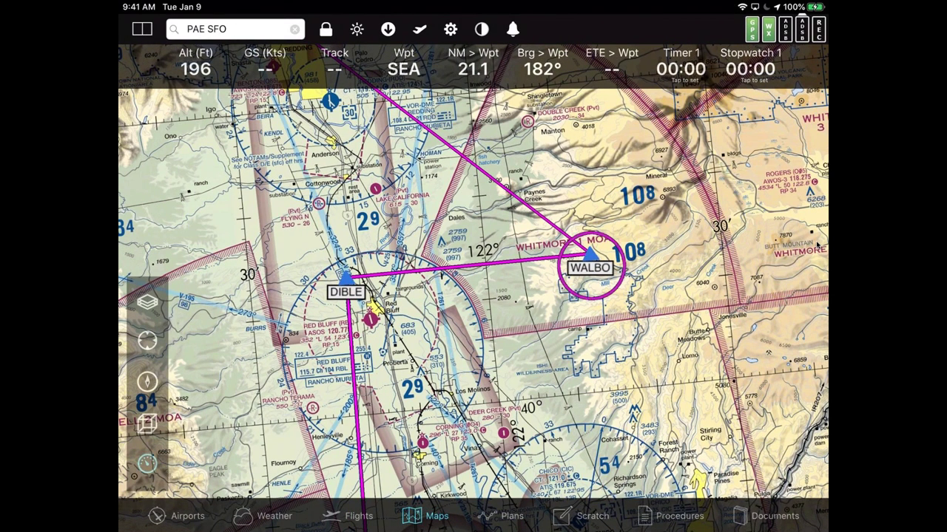
{"action": "left_click_drag", "start_coordinate": [590, 266], "coordinate": [592, 264]}
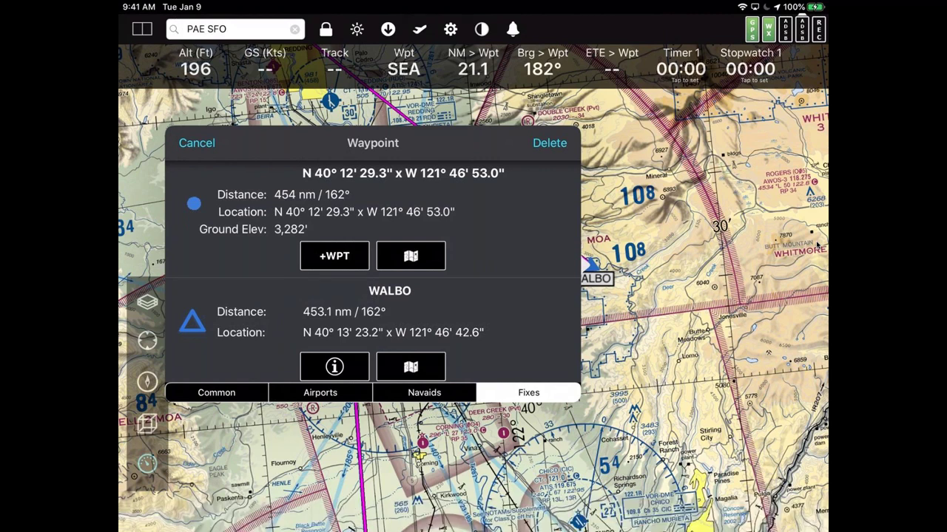
{"action": "left_click", "coordinate": [549, 143]}
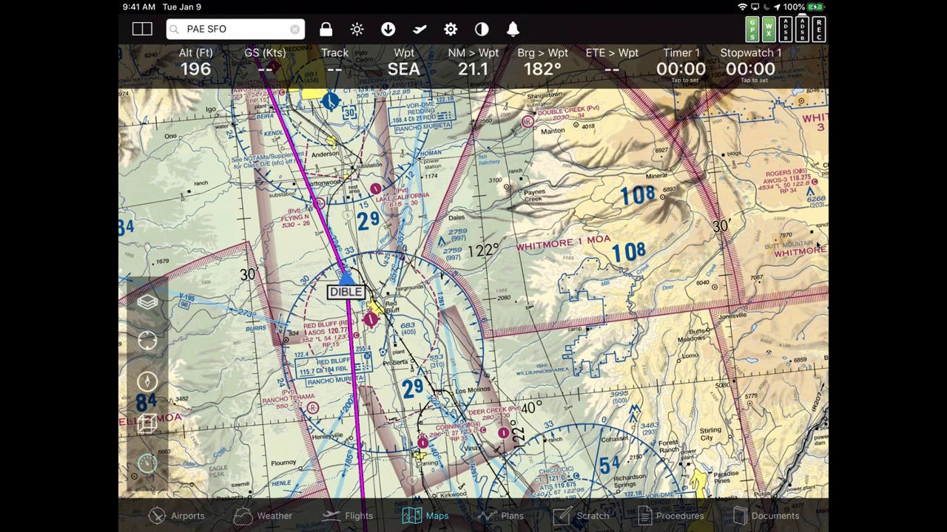
Browse the US weather gallery and view the icing potential charts for 7000, 5000 and 3000 ft.
{"action": "left_click", "coordinate": [262, 516]}
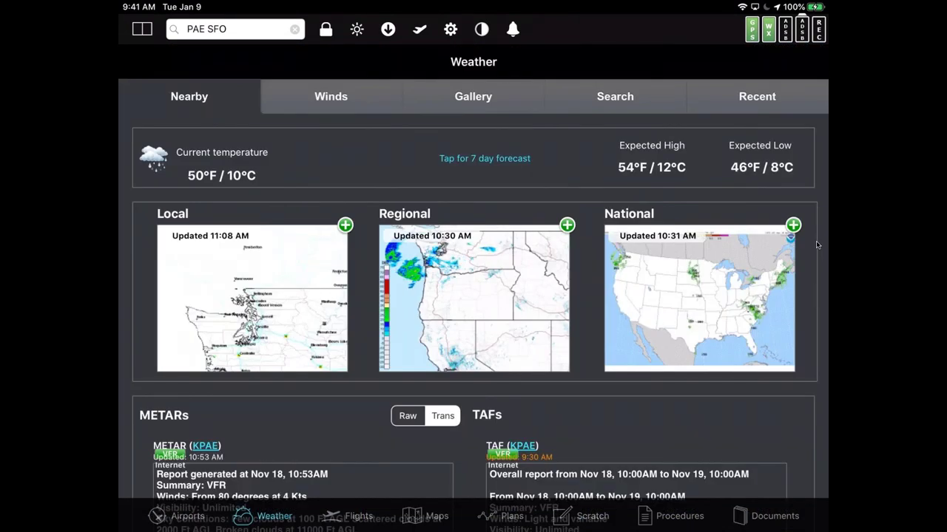
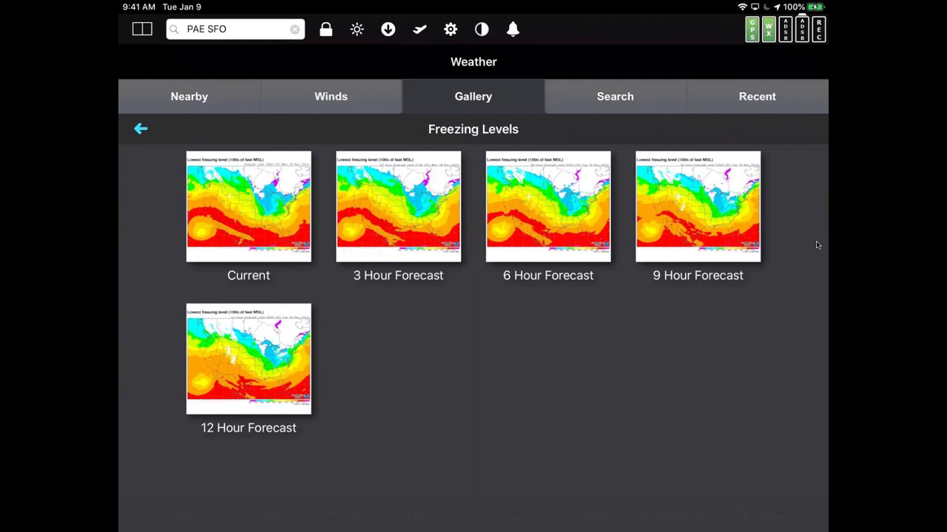
{"action": "key", "text": "Escape"}
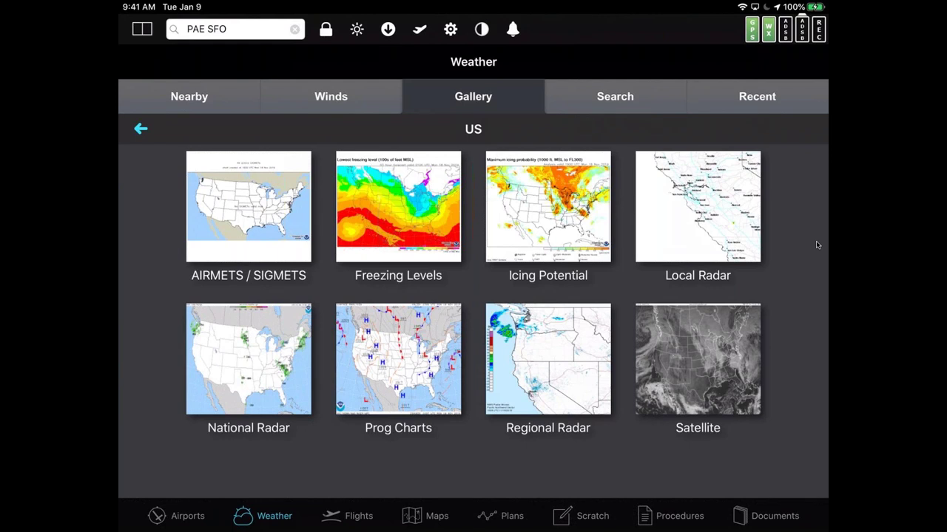
{"action": "left_click", "coordinate": [547, 207]}
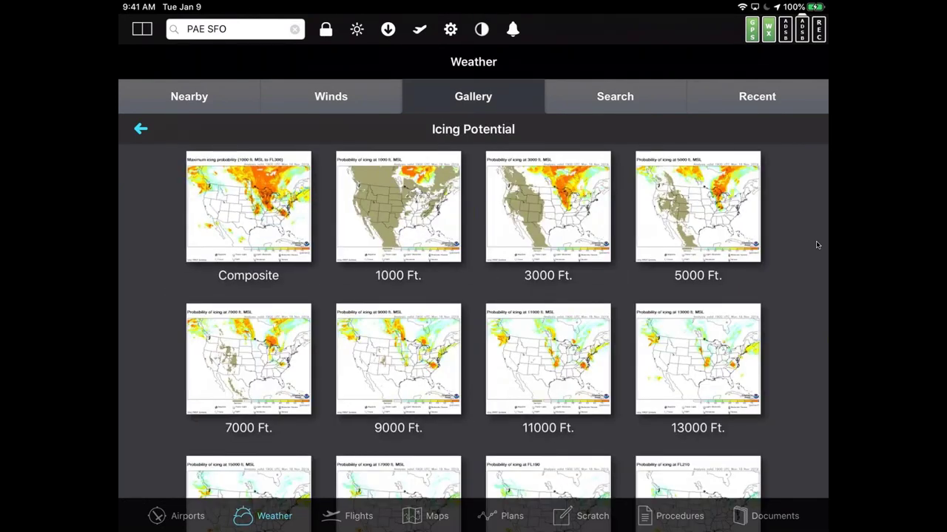
{"action": "left_click", "coordinate": [249, 359]}
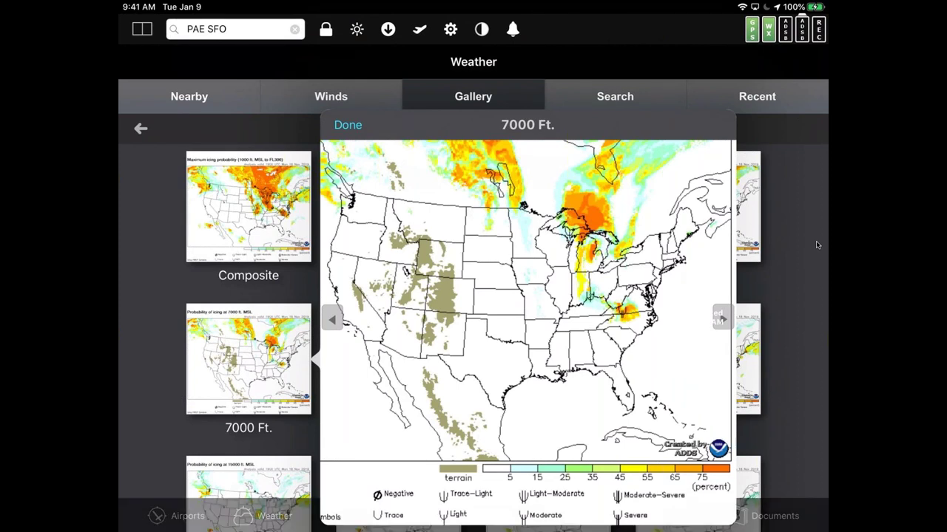
{"action": "key", "text": "Left"}
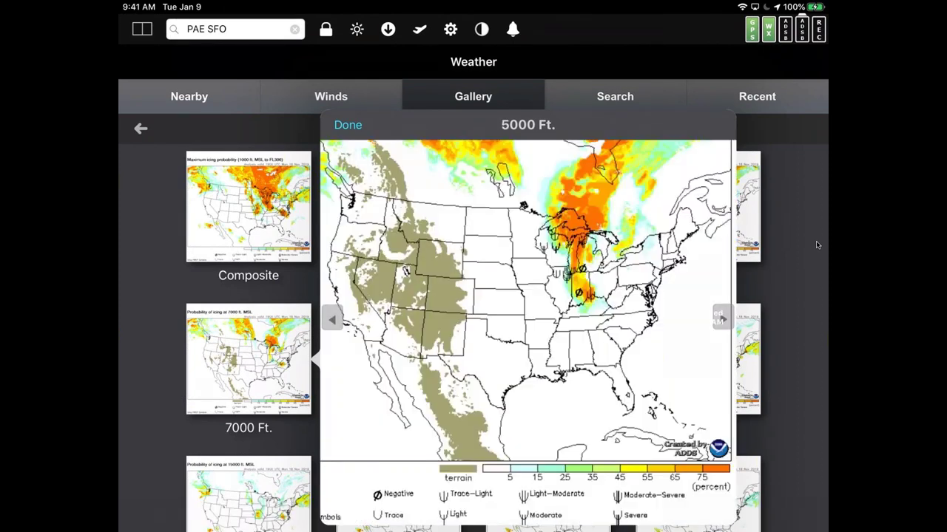
{"action": "key", "text": "Left"}
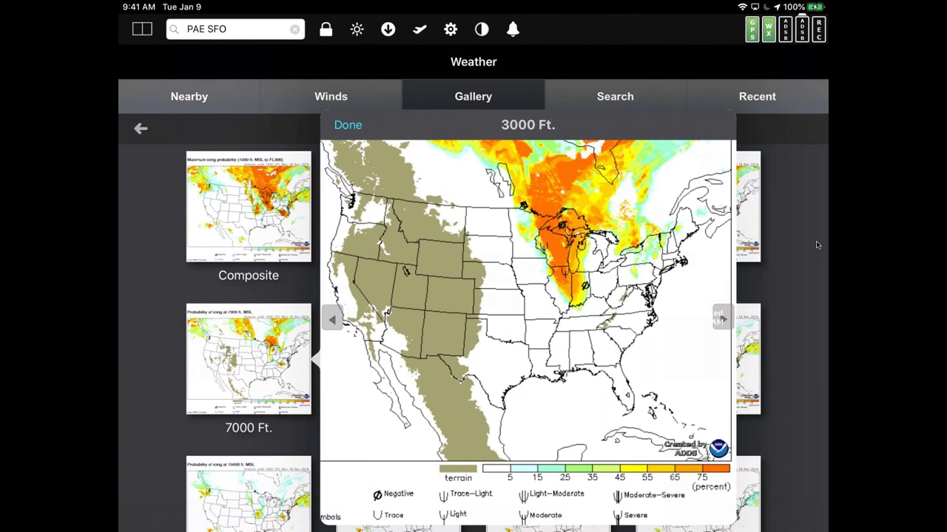
{"action": "key", "text": "Escape"}
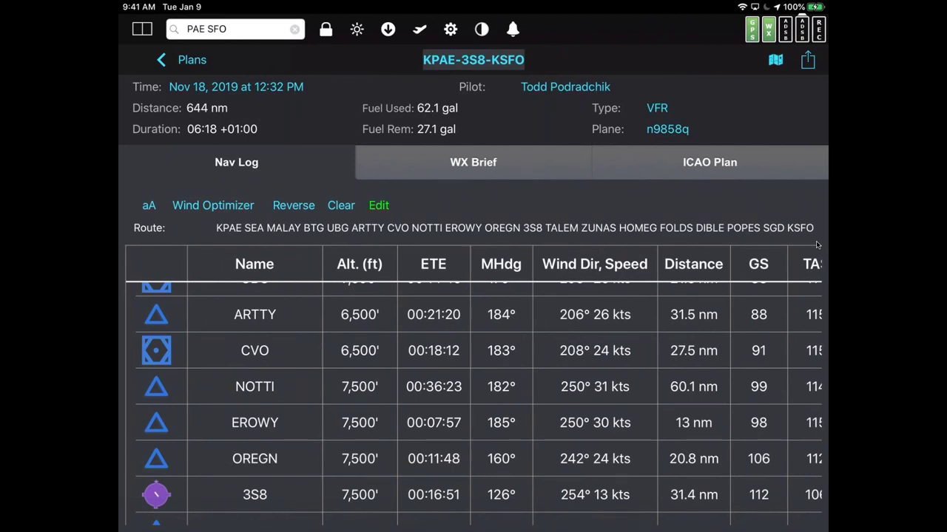
Check the takeoff time and aircraft choices of the KPAE-3S8-KSFO plan, and set its flight type to IFR.
{"action": "left_click", "coordinate": [236, 86]}
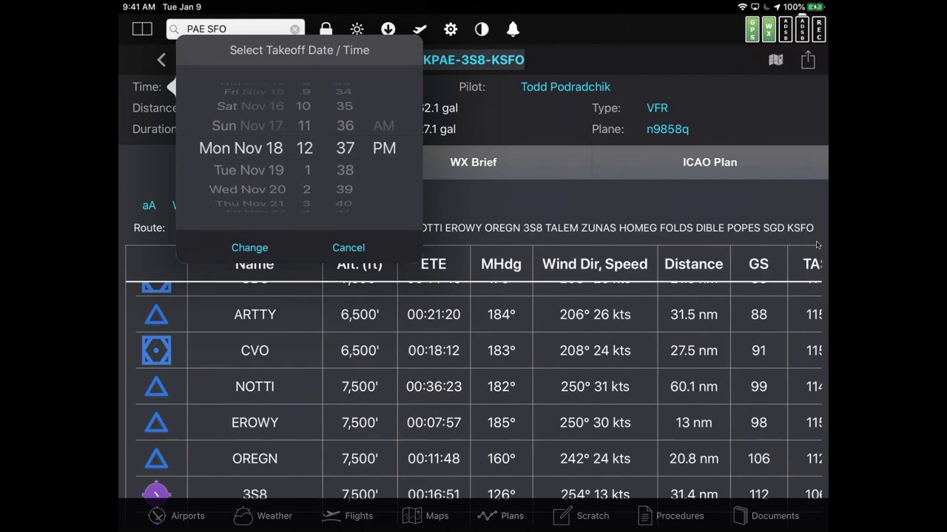
{"action": "left_click", "coordinate": [817, 245]}
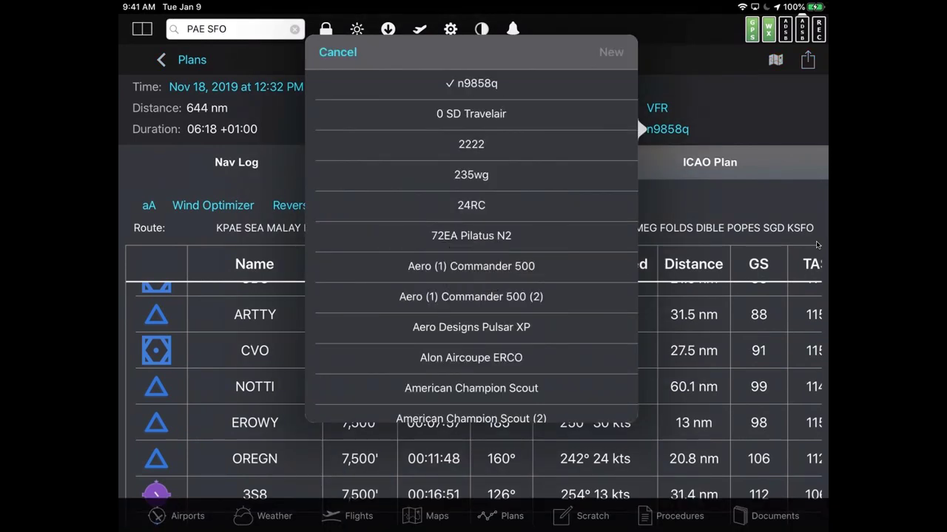
{"action": "left_click", "coordinate": [817, 245]}
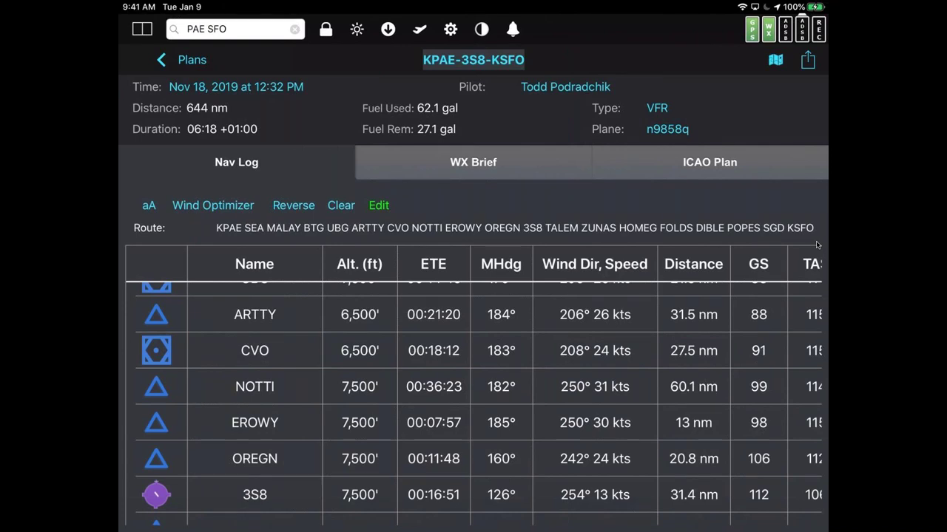
{"action": "left_click", "coordinate": [657, 108]}
{"action": "left_click", "coordinate": [673, 161]}
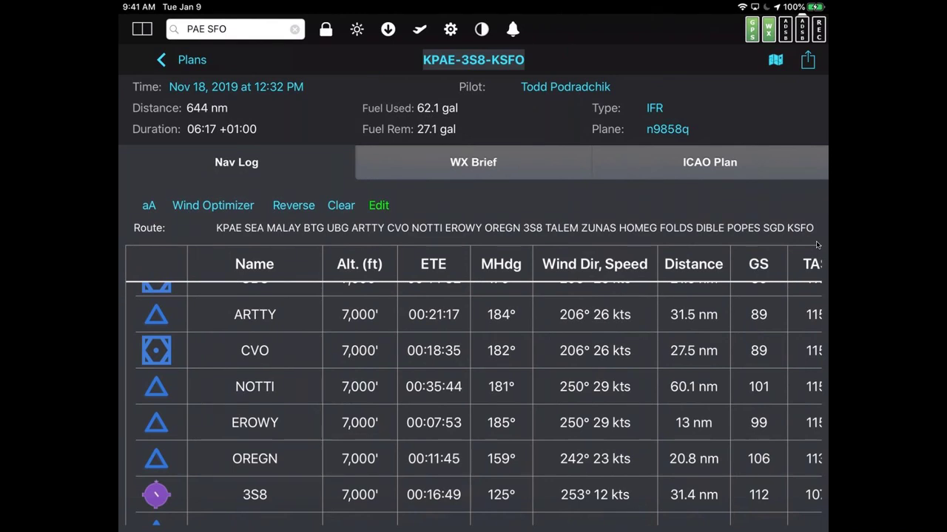
Review the plan's Leidos weather briefing, including the KPAE departure weather and NOTAMs and the KSFO destination weather.
{"action": "left_click", "coordinate": [473, 162]}
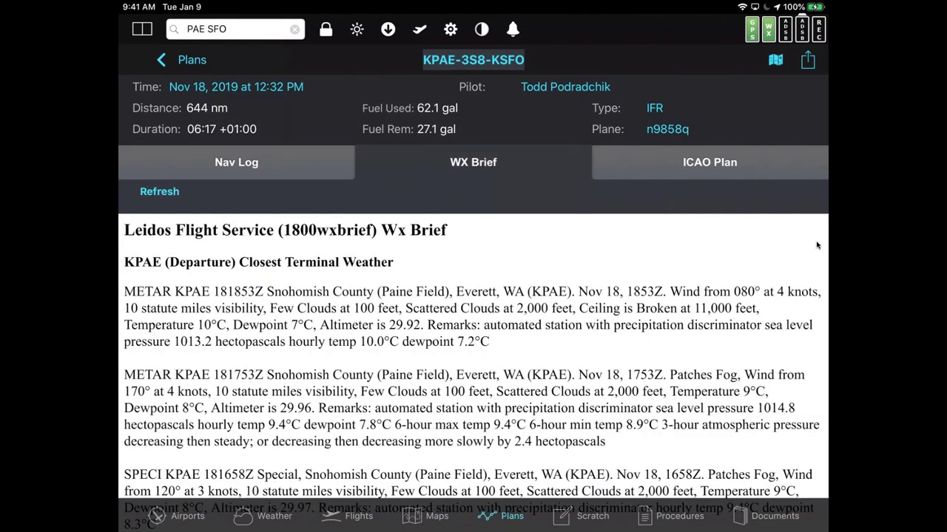
{"action": "scroll", "coordinate": [818, 245], "scroll_direction": "down", "scroll_amount": 10}
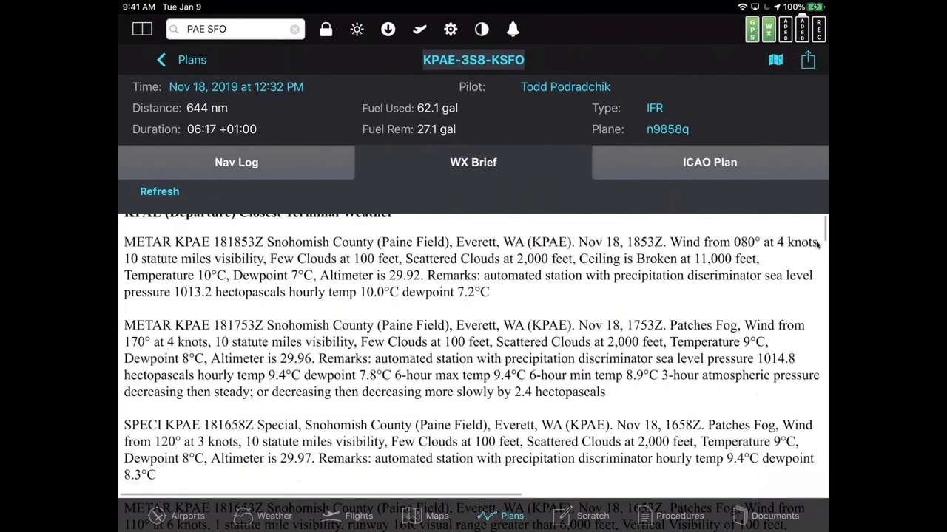
{"action": "scroll", "coordinate": [817, 245], "scroll_direction": "down", "scroll_amount": 10}
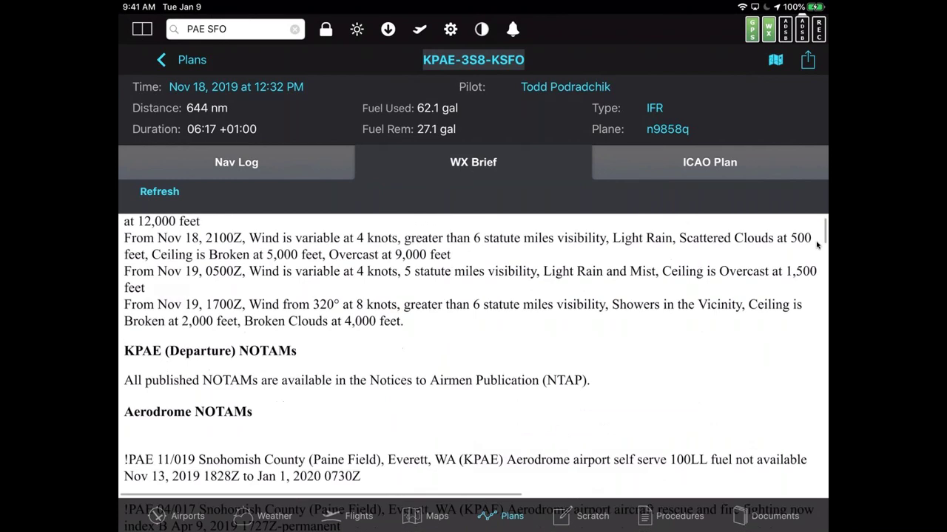
{"action": "scroll", "coordinate": [817, 245], "scroll_direction": "down", "scroll_amount": 5}
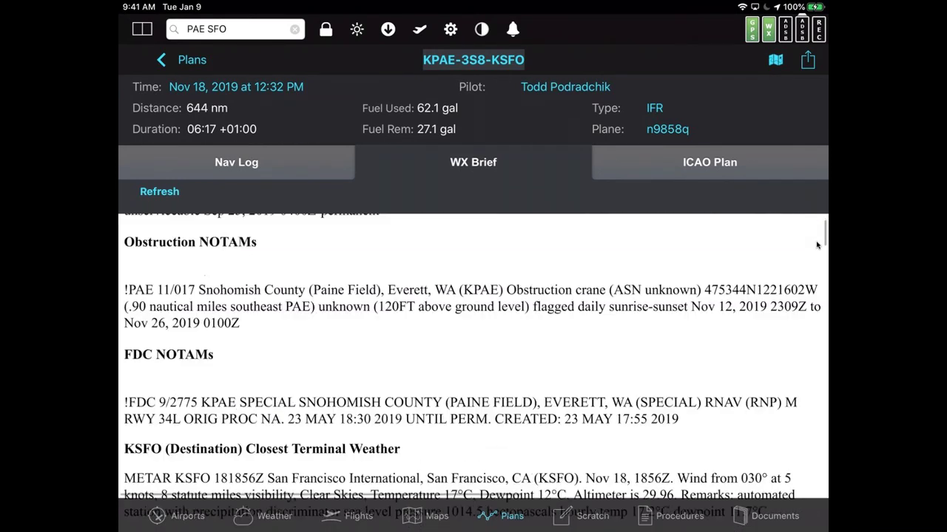
{"action": "scroll", "coordinate": [817, 245], "scroll_direction": "up", "scroll_amount": 7}
{"action": "scroll", "coordinate": [817, 245], "scroll_direction": "up", "scroll_amount": 6}
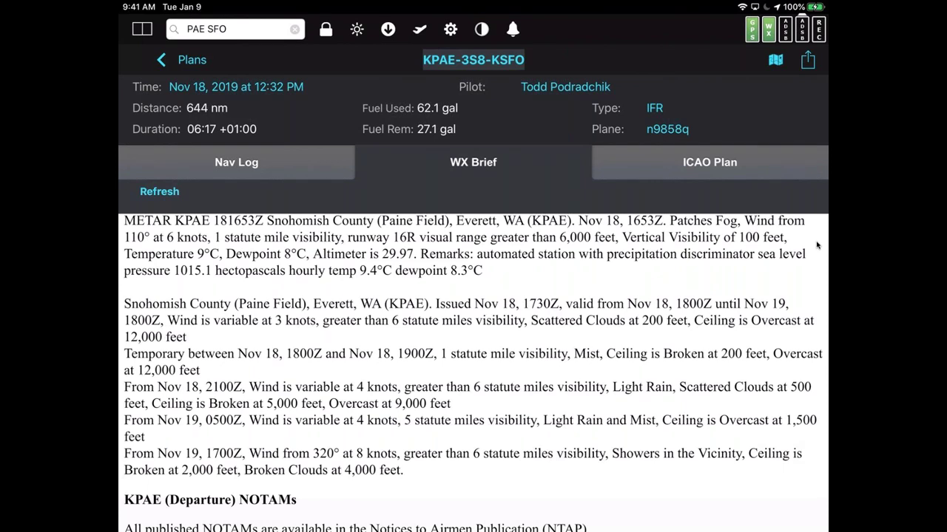
Review the ICAO plan form, file it with Leidos Flight Service and close the submission report.
{"action": "left_click", "coordinate": [709, 162]}
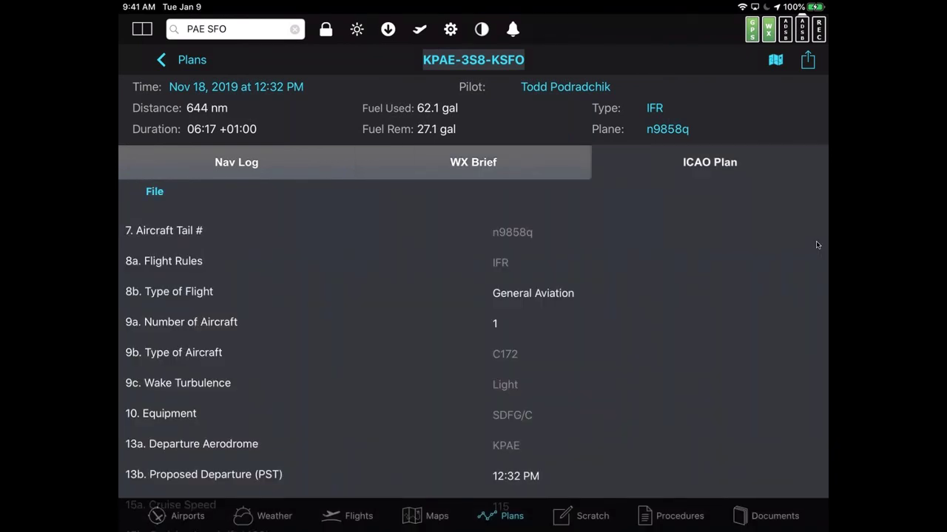
{"action": "scroll", "coordinate": [817, 244], "scroll_direction": "down", "scroll_amount": 5}
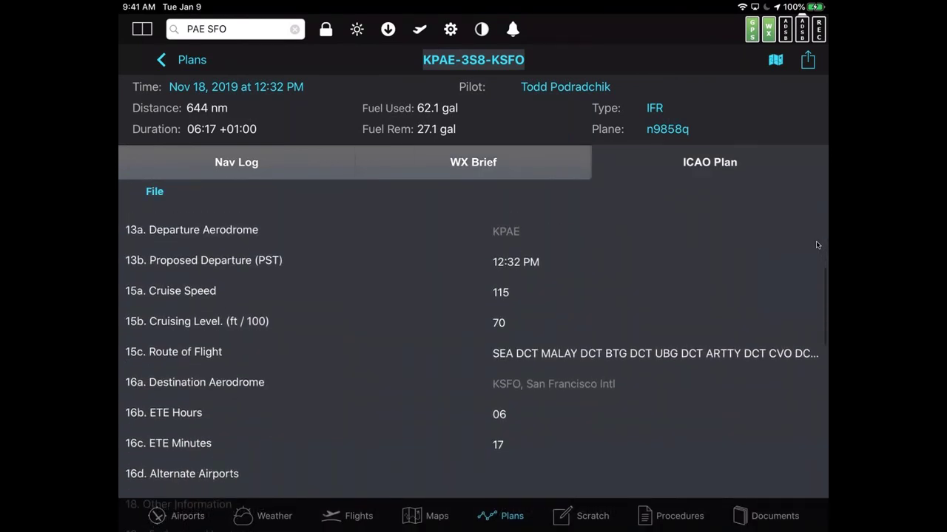
{"action": "scroll", "coordinate": [817, 245], "scroll_direction": "down", "scroll_amount": 2}
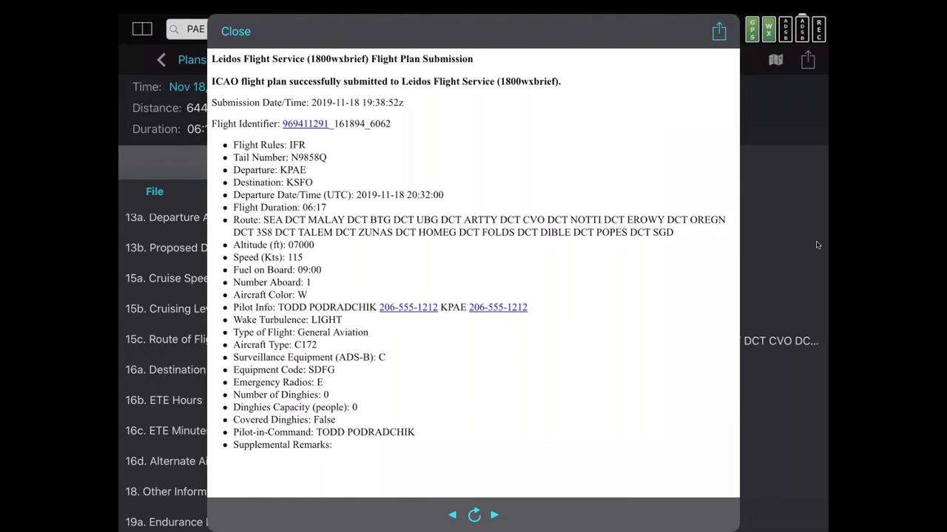
{"action": "key", "text": "Escape"}
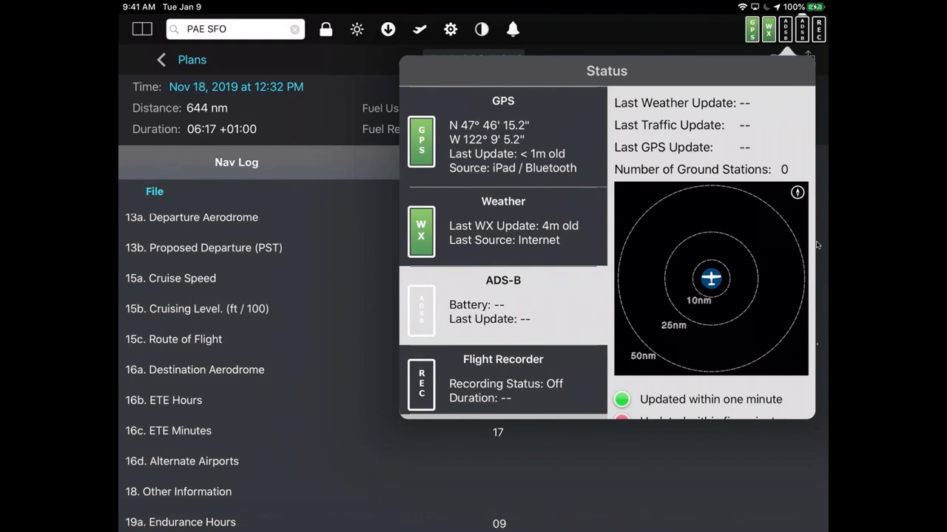
Turn on the GPS simulator with the flight plan as its source and show the simulated flight on the map.
{"action": "left_click", "coordinate": [502, 140]}
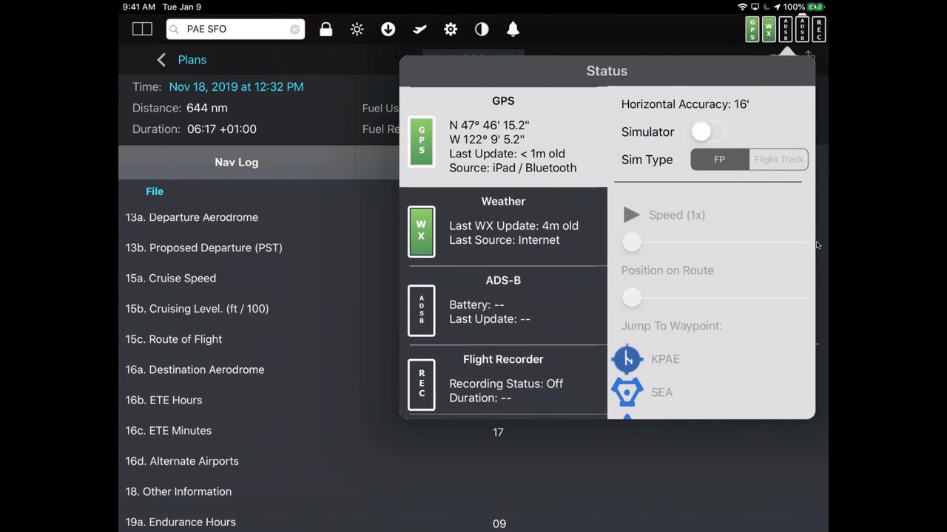
{"action": "left_click", "coordinate": [707, 132]}
{"action": "left_click", "coordinate": [817, 245]}
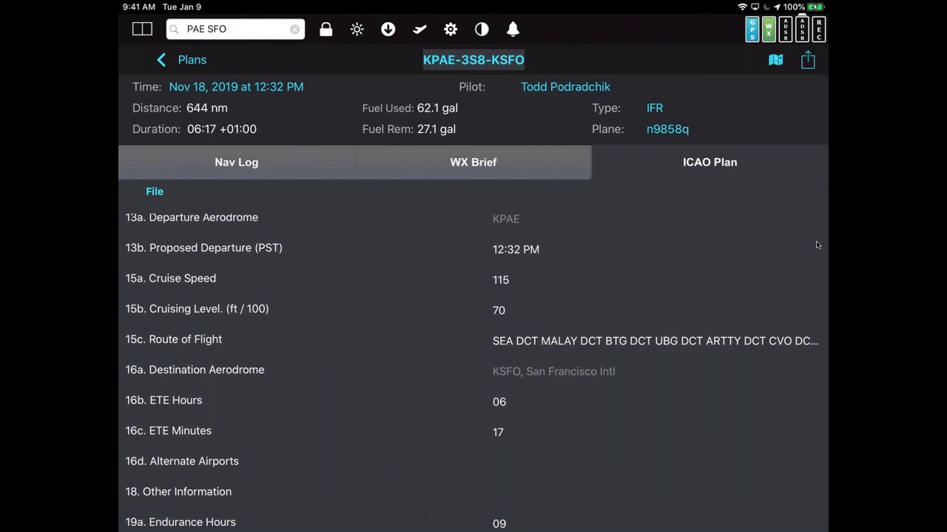
{"action": "left_click", "coordinate": [817, 245]}
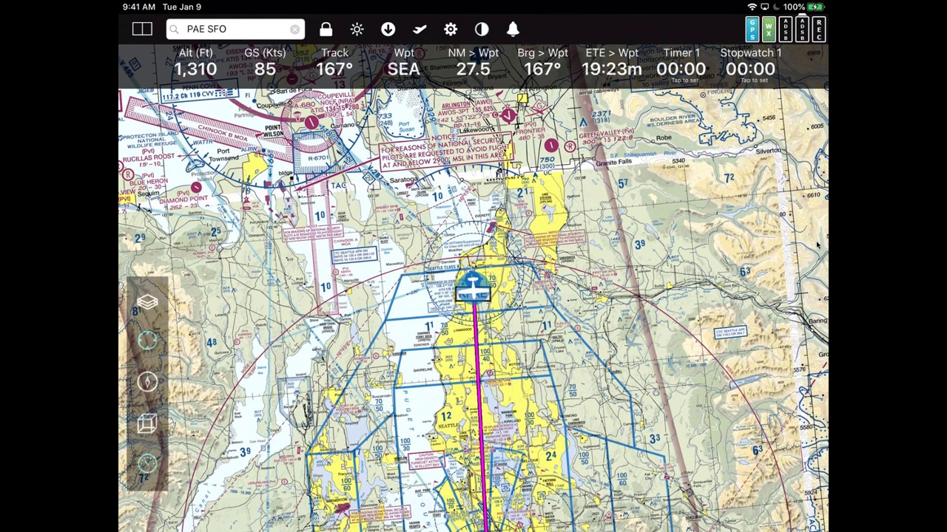
Set the GPS simulator's speed to 5x.
{"action": "left_click", "coordinate": [785, 29]}
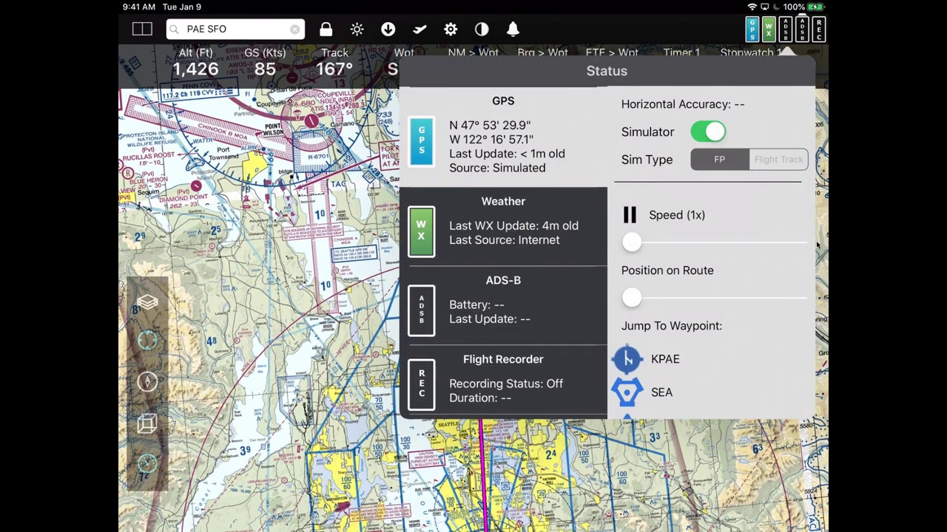
{"action": "left_click_drag", "start_coordinate": [630, 242], "coordinate": [698, 241]}
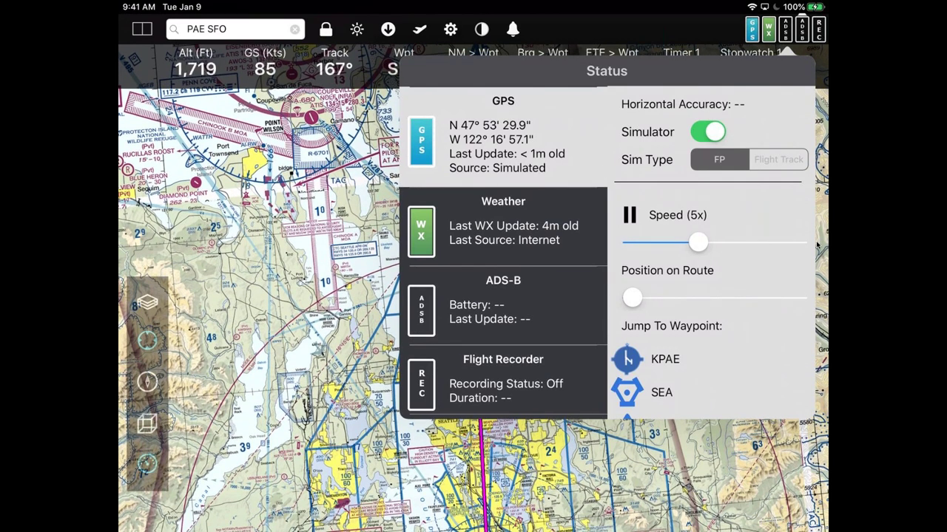
{"action": "mouse_move", "coordinate": [698, 242]}
{"action": "left_mouse_down"}
{"action": "mouse_move", "coordinate": [796, 242]}
{"action": "mouse_move", "coordinate": [702, 242]}
{"action": "left_mouse_up"}
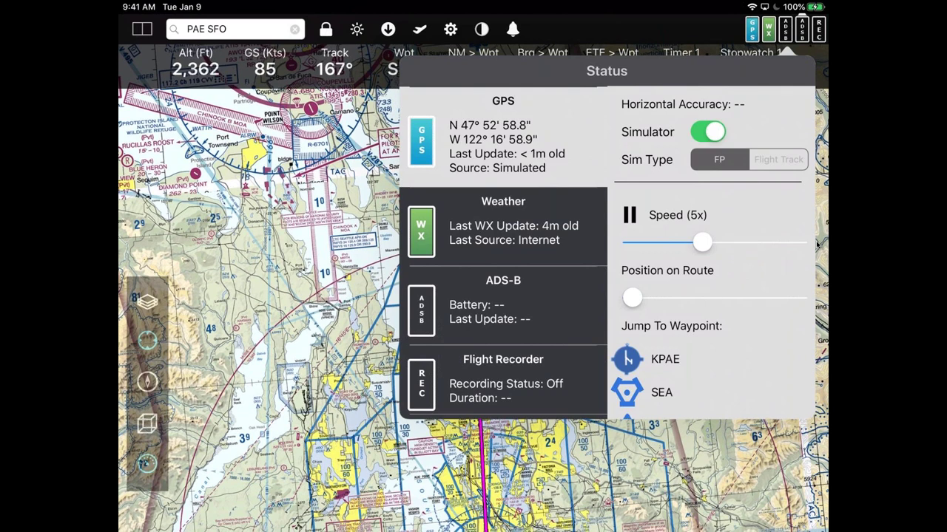
Jump the simulated flight to the BTG waypoint and return to the map.
{"action": "scroll", "coordinate": [714, 252], "scroll_direction": "down", "scroll_amount": 1}
{"action": "scroll", "coordinate": [817, 244], "scroll_direction": "down", "scroll_amount": 10}
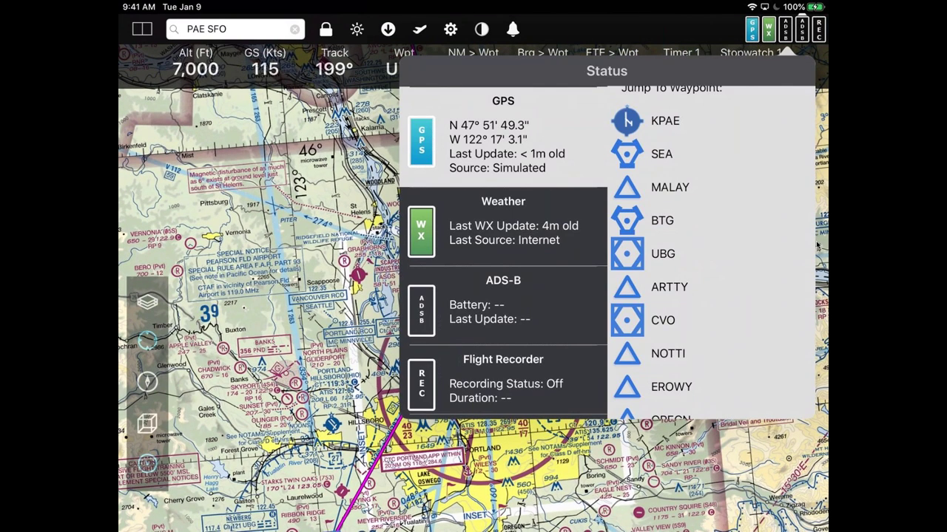
{"action": "left_click", "coordinate": [817, 246]}
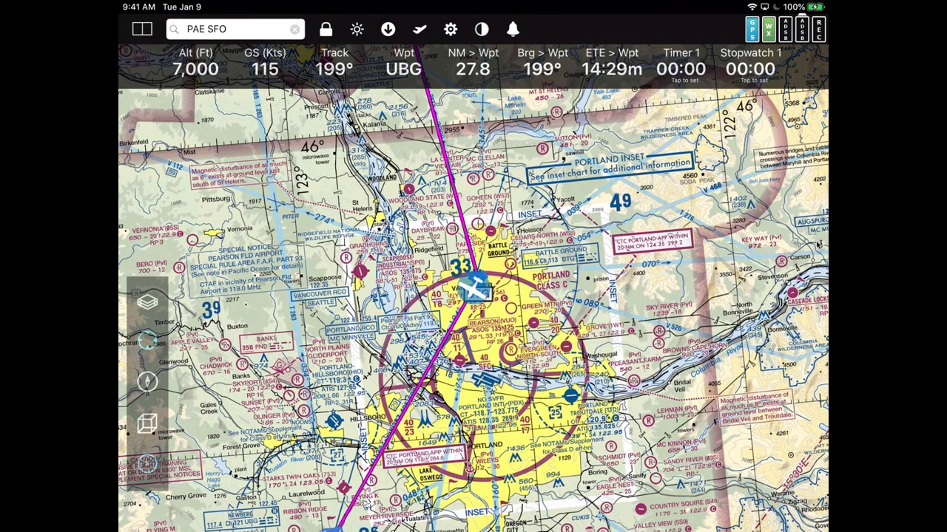
Move the simulated flight farther along the route, then bring it back to BTG and return to the map.
{"action": "left_click", "coordinate": [785, 30]}
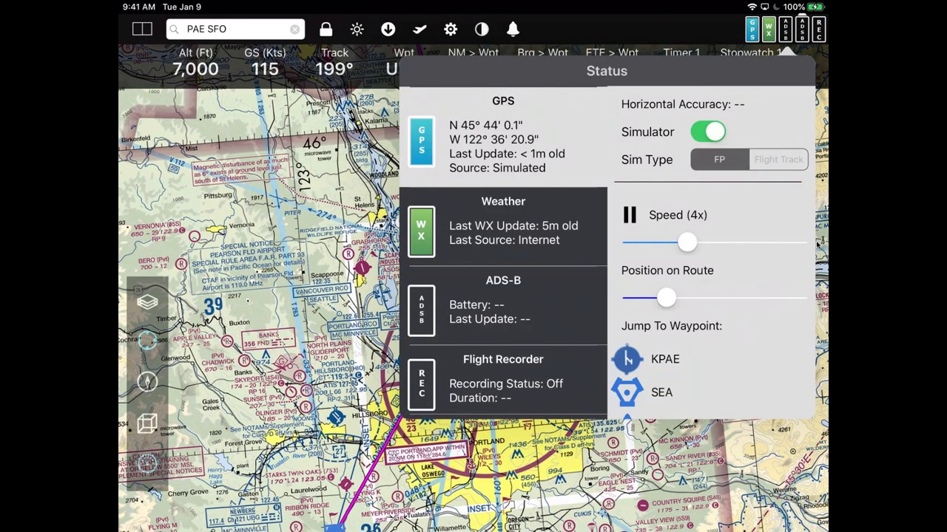
{"action": "left_click_drag", "start_coordinate": [665, 298], "coordinate": [710, 298]}
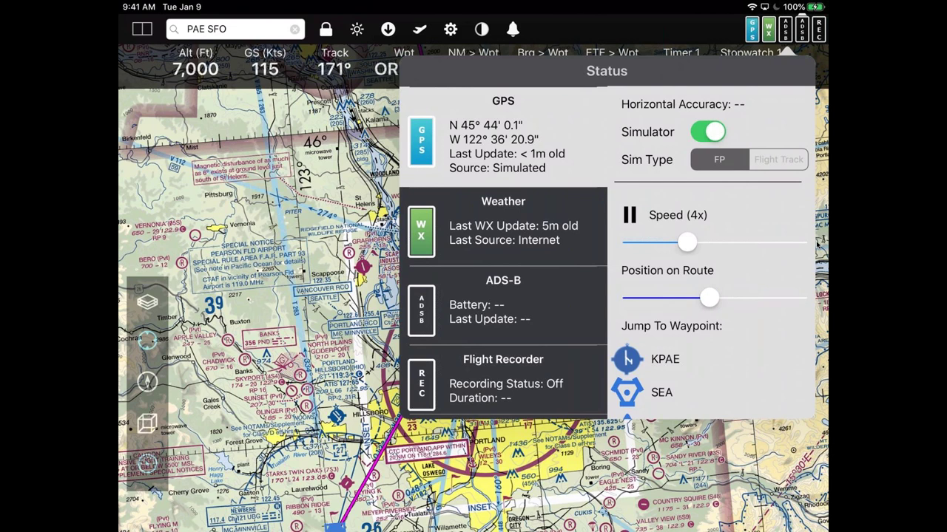
{"action": "scroll", "coordinate": [710, 259], "scroll_direction": "down", "scroll_amount": 2}
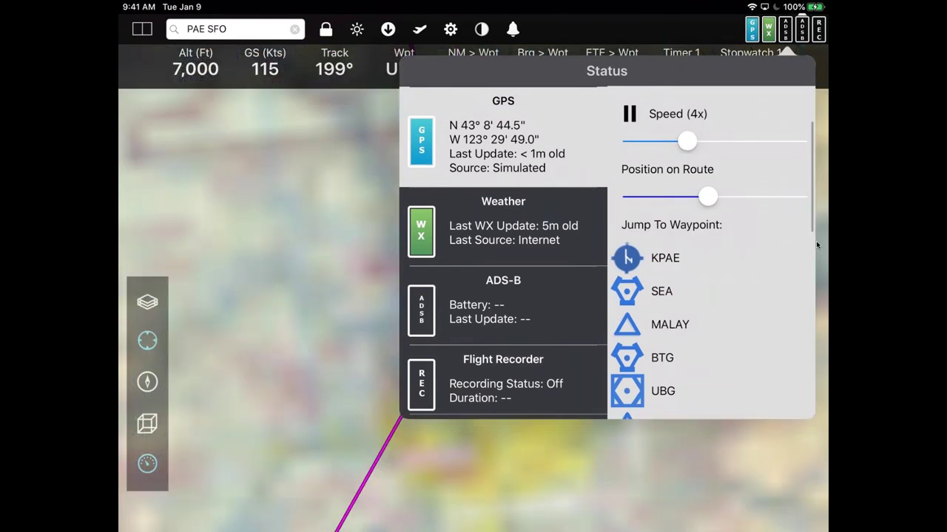
{"action": "left_click", "coordinate": [817, 246]}
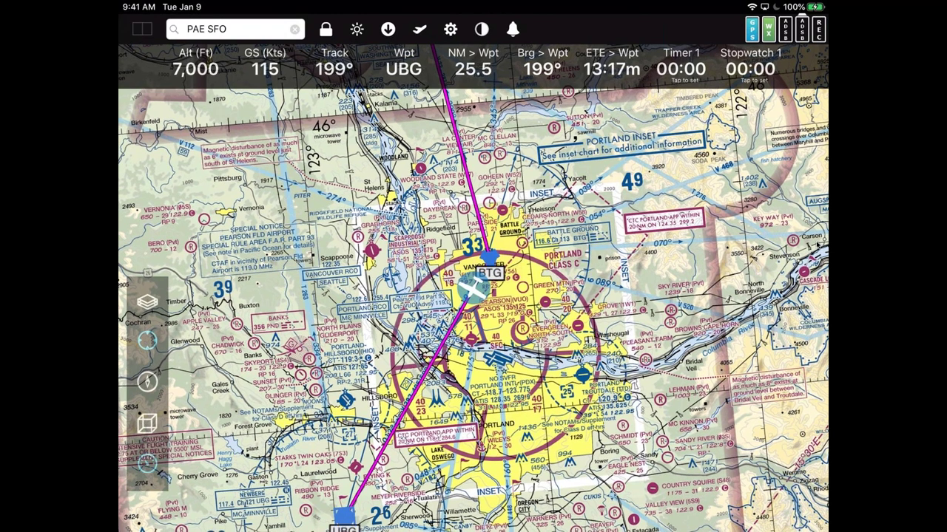
Turn on split-screen view with the map in one pane and open Portland-Hillsboro (KHIO) from the nearby airports in the other.
{"action": "left_click", "coordinate": [142, 28]}
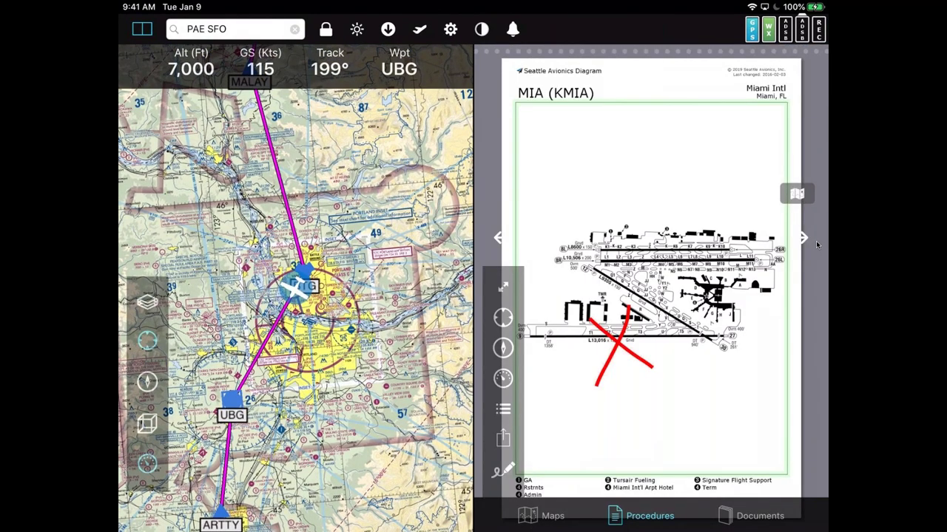
{"action": "left_click", "coordinate": [817, 245]}
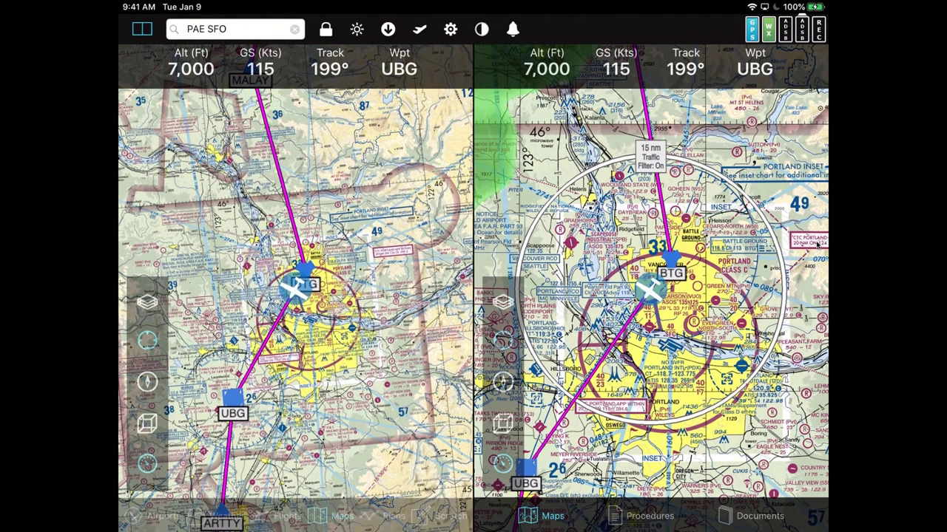
{"action": "left_click", "coordinate": [154, 515]}
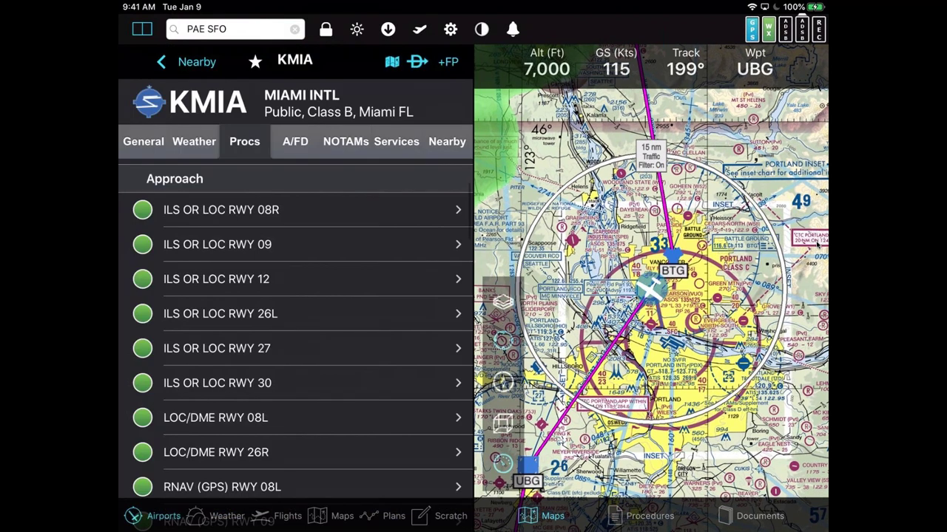
{"action": "left_click", "coordinate": [189, 61]}
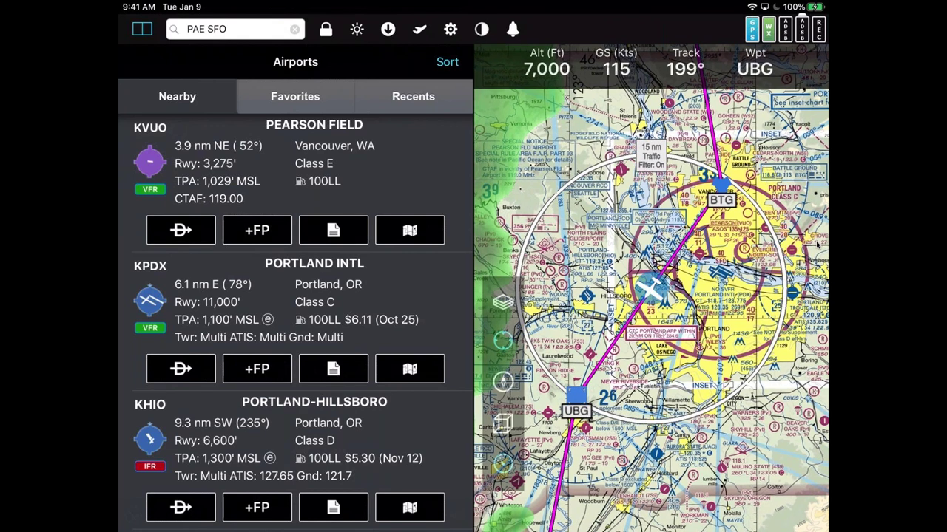
{"action": "left_click", "coordinate": [314, 436]}
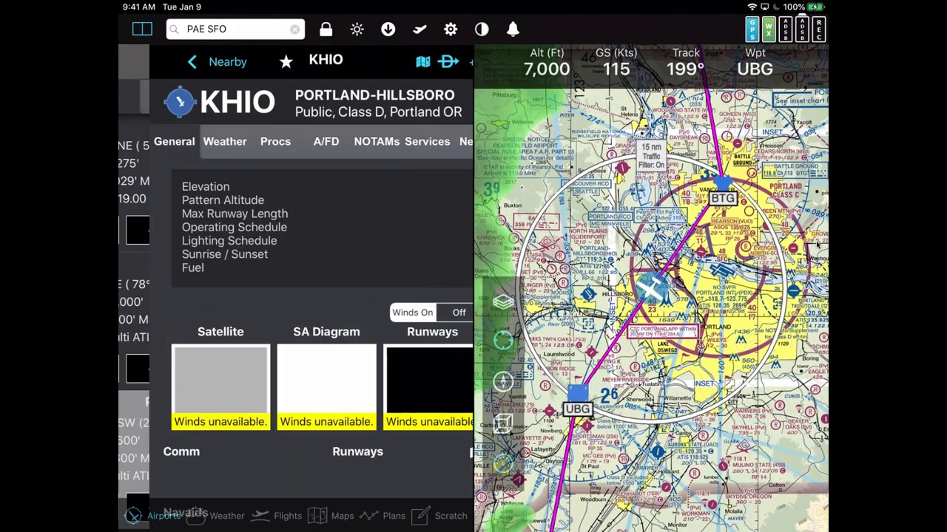
Show the winds aloft graphic in Weather beside the map and advance the simulated flight along the route to near Redding.
{"action": "left_click", "coordinate": [219, 516]}
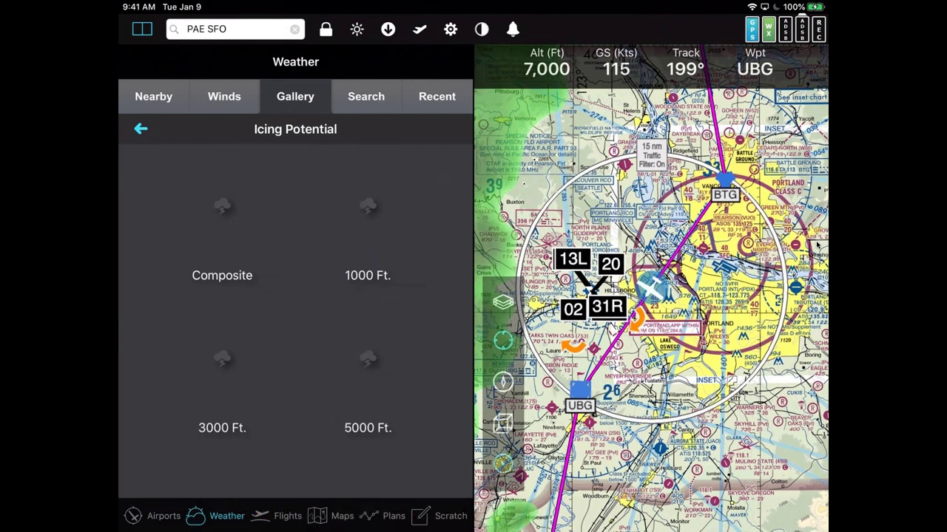
{"action": "left_click", "coordinate": [141, 129]}
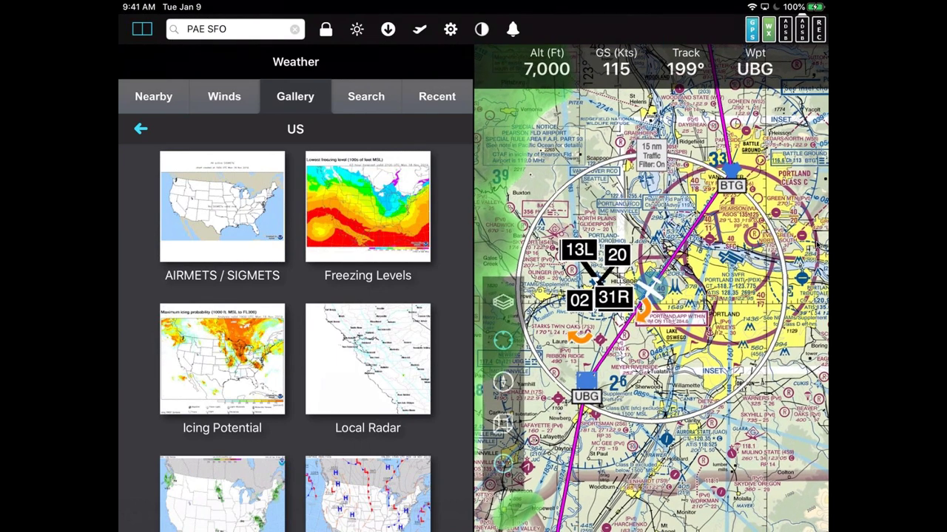
{"action": "left_click", "coordinate": [224, 96]}
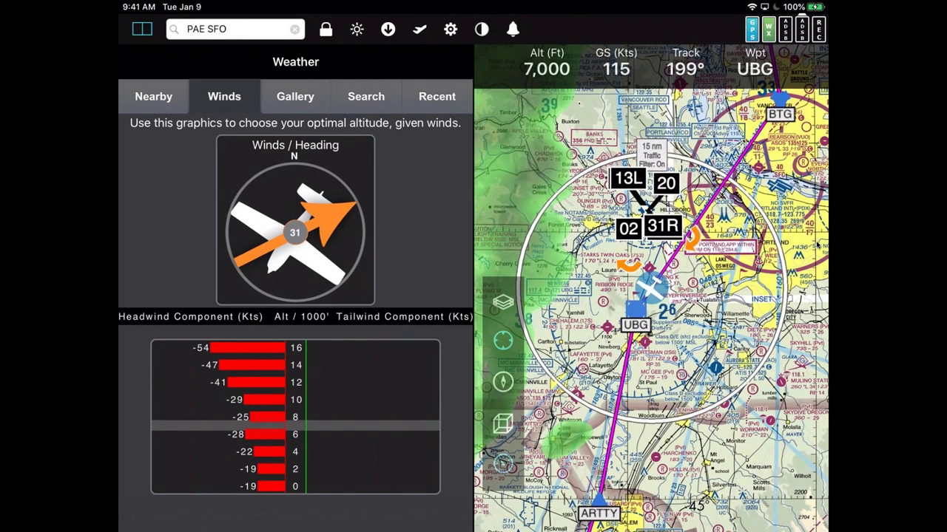
{"action": "left_click", "coordinate": [785, 29]}
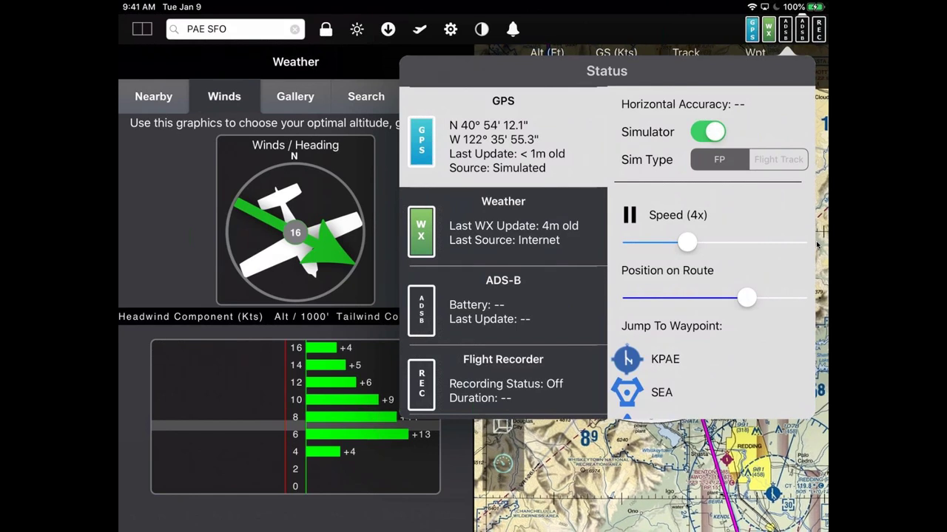
{"action": "left_click", "coordinate": [817, 245]}
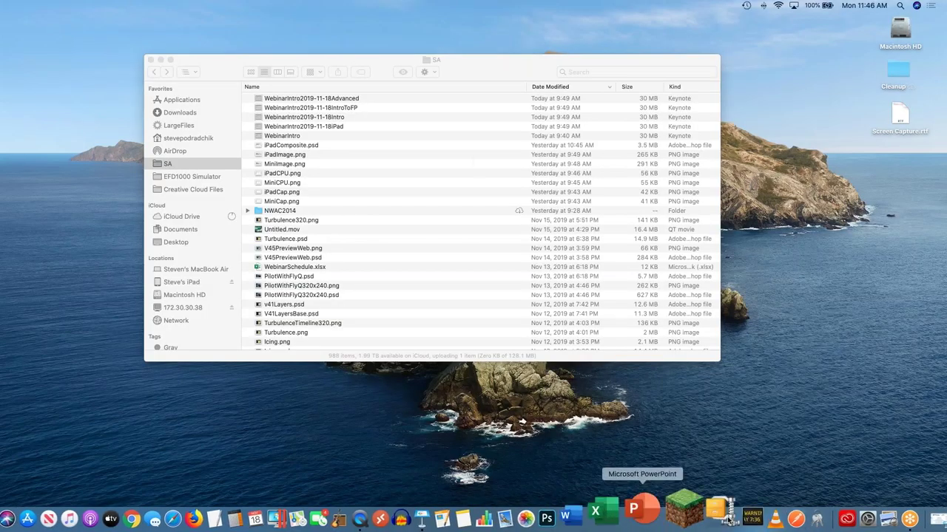
Switch back to FlyQ EFB's ChartData Manager and select the New York and Missouri regions for chart data.
{"action": "left_click", "coordinate": [399, 512]}
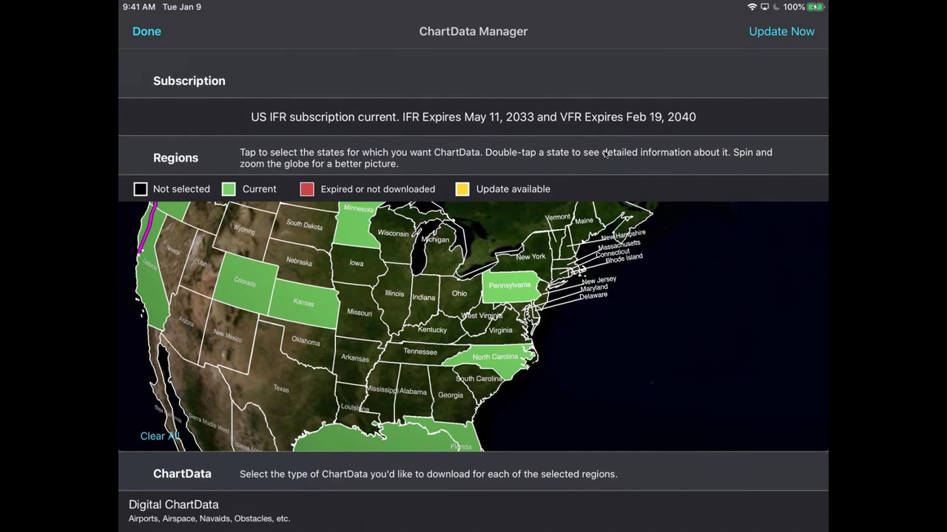
{"action": "left_click", "coordinate": [531, 257]}
{"action": "left_click_drag", "start_coordinate": [582, 264], "coordinate": [662, 219]}
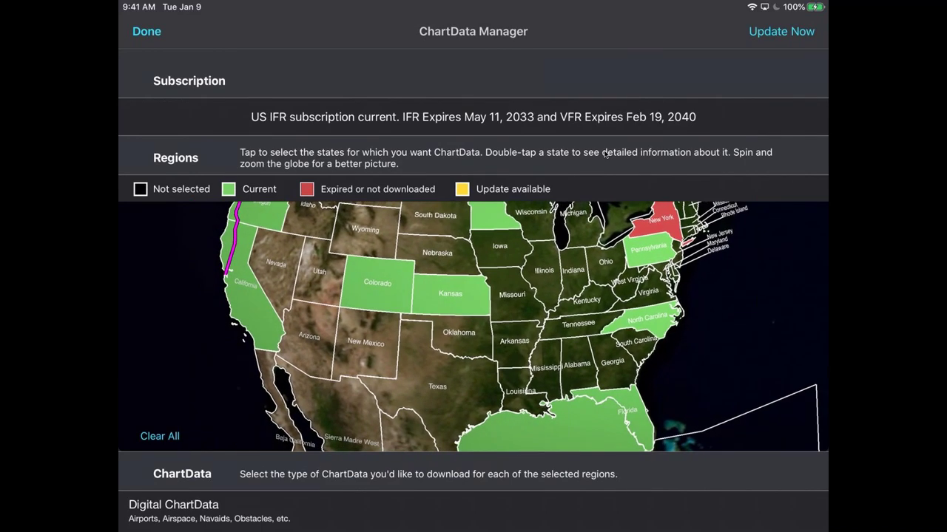
{"action": "left_click", "coordinate": [512, 294]}
{"action": "left_click_drag", "start_coordinate": [512, 294], "coordinate": [419, 311]}
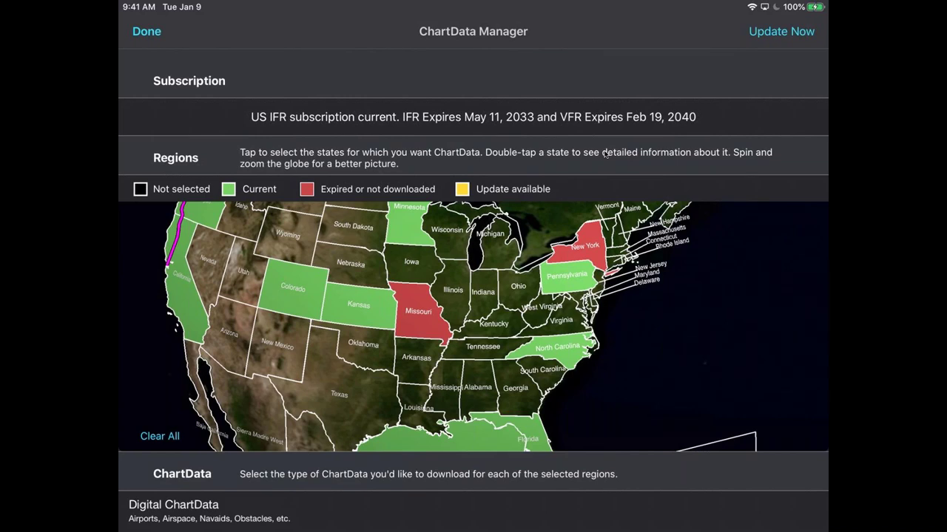
Review the ChartData types available for download and turn on IFR High Altitude Charts.
{"action": "scroll", "coordinate": [604, 154], "scroll_direction": "down", "scroll_amount": 10}
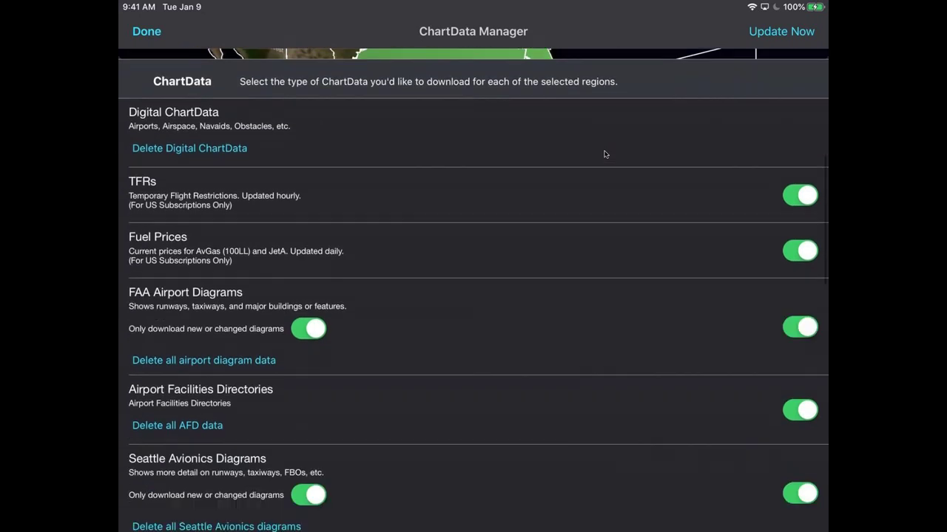
{"action": "scroll", "coordinate": [604, 154], "scroll_direction": "down", "scroll_amount": 3}
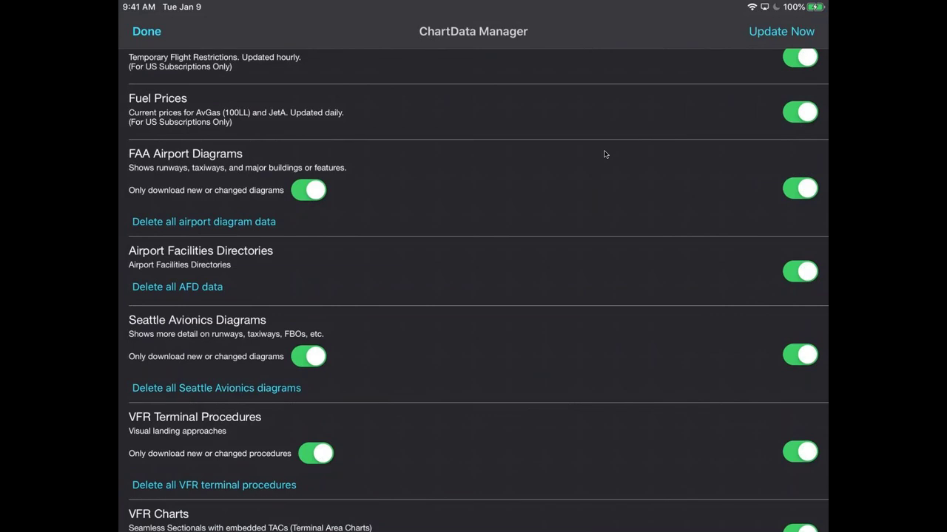
{"action": "scroll", "coordinate": [605, 154], "scroll_direction": "up", "scroll_amount": 3}
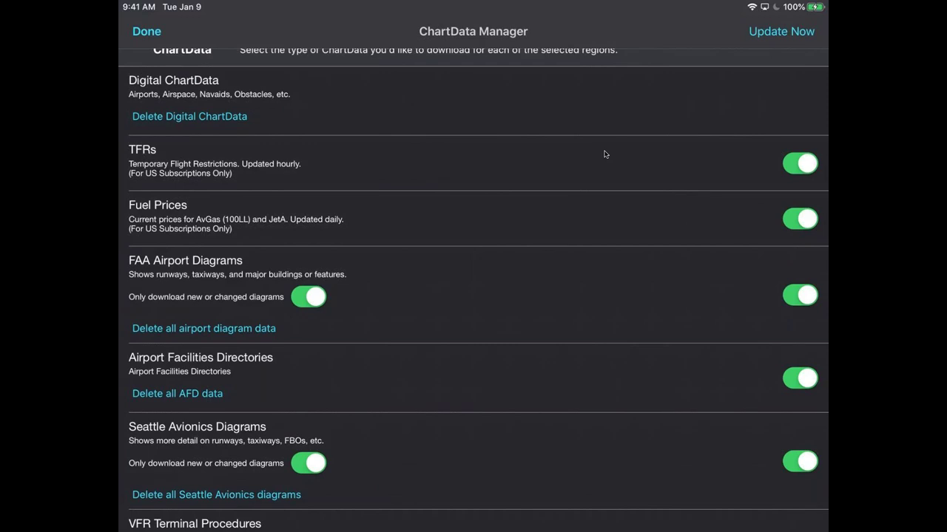
{"action": "scroll", "coordinate": [604, 154], "scroll_direction": "down", "scroll_amount": 3}
{"action": "scroll", "coordinate": [604, 154], "scroll_direction": "down", "scroll_amount": 3}
{"action": "scroll", "coordinate": [605, 154], "scroll_direction": "down", "scroll_amount": 3}
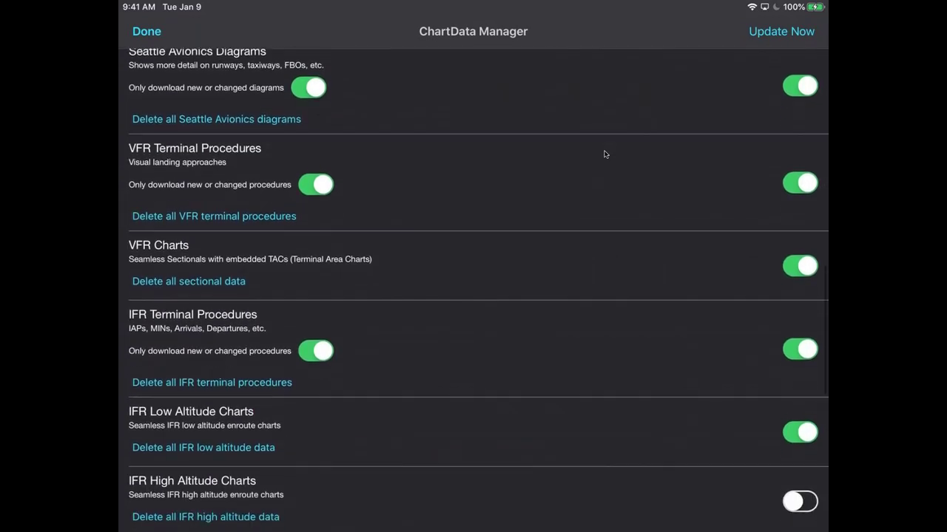
{"action": "scroll", "coordinate": [604, 154], "scroll_direction": "down", "scroll_amount": 3}
{"action": "scroll", "coordinate": [605, 154], "scroll_direction": "down", "scroll_amount": 3}
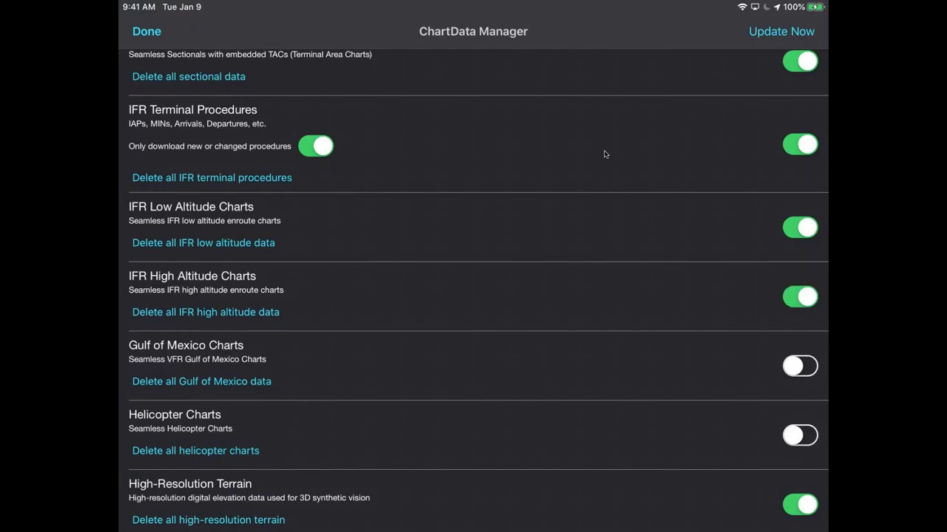
{"action": "scroll", "coordinate": [604, 153], "scroll_direction": "down", "scroll_amount": 2}
{"action": "scroll", "coordinate": [604, 154], "scroll_direction": "down", "scroll_amount": 2}
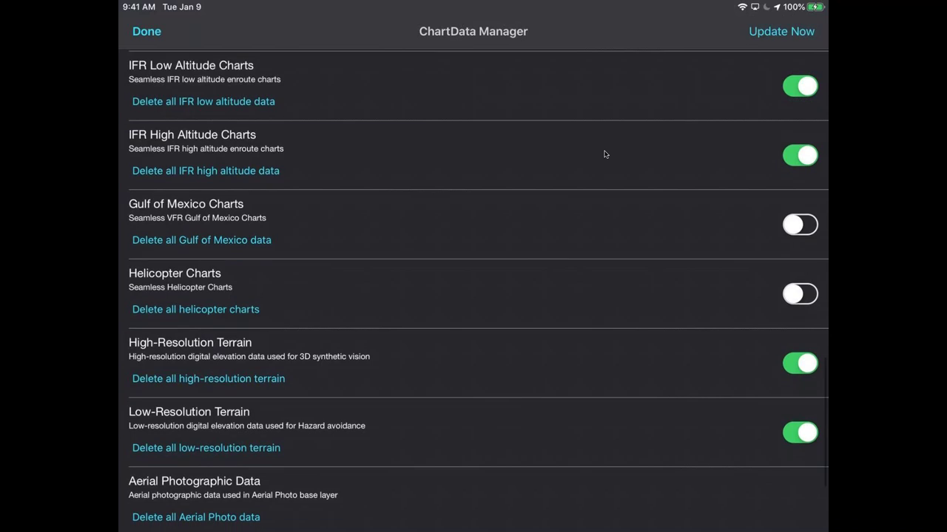
{"action": "scroll", "coordinate": [604, 154], "scroll_direction": "up", "scroll_amount": 1}
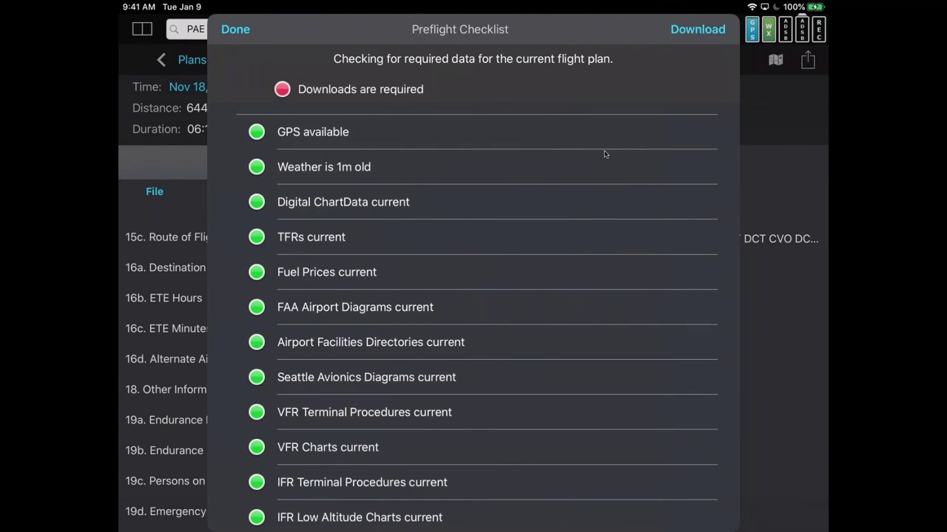
Review the preflight checklist's data status for the current flight plan and close it.
{"action": "scroll", "coordinate": [605, 154], "scroll_direction": "down", "scroll_amount": 5}
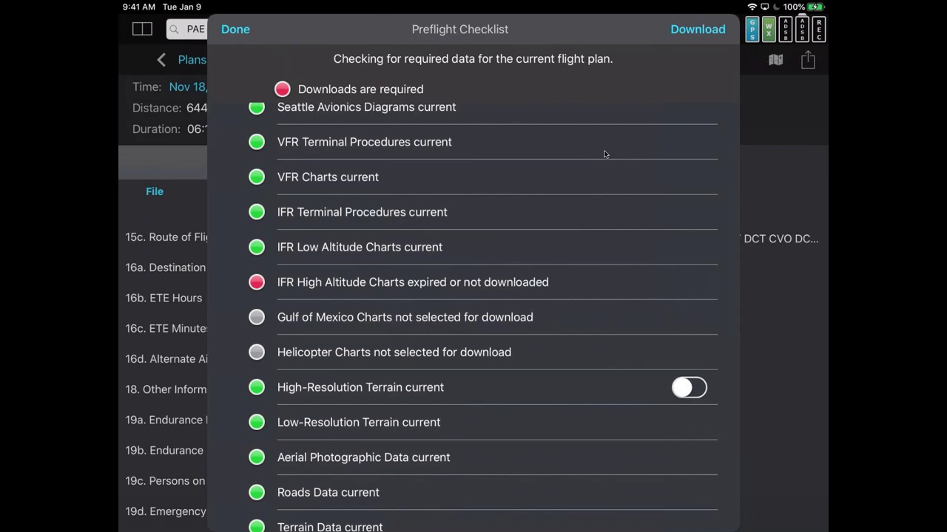
{"action": "scroll", "coordinate": [604, 154], "scroll_direction": "down", "scroll_amount": 2}
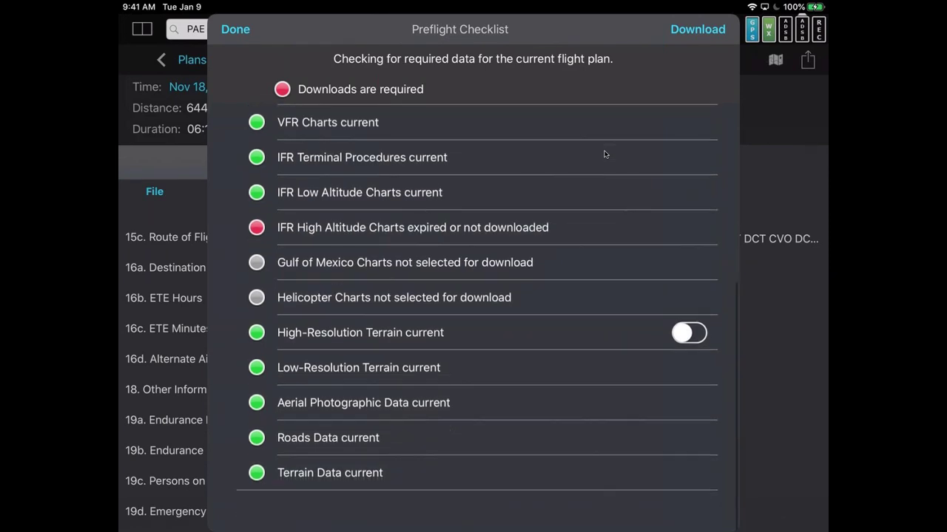
{"action": "scroll", "coordinate": [604, 154], "scroll_direction": "up", "scroll_amount": 4}
{"action": "scroll", "coordinate": [604, 154], "scroll_direction": "up", "scroll_amount": 1}
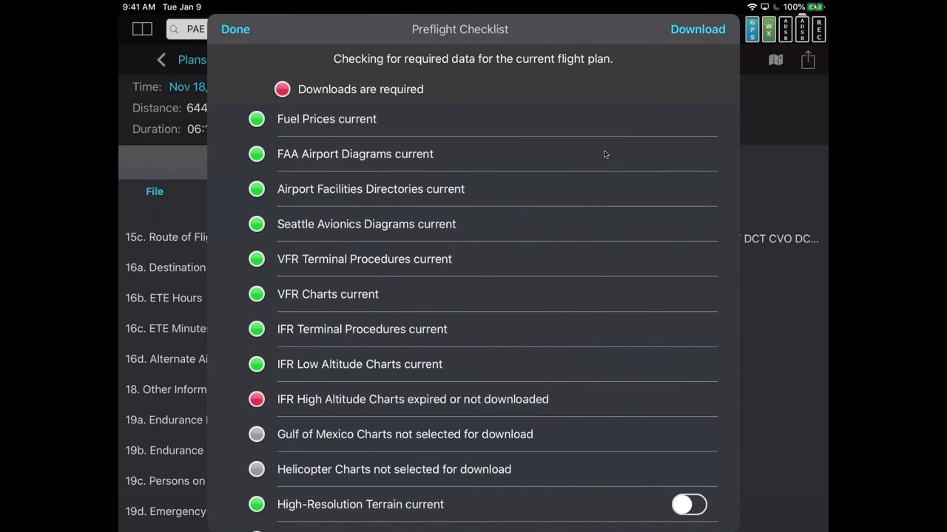
{"action": "scroll", "coordinate": [604, 154], "scroll_direction": "up", "scroll_amount": 3}
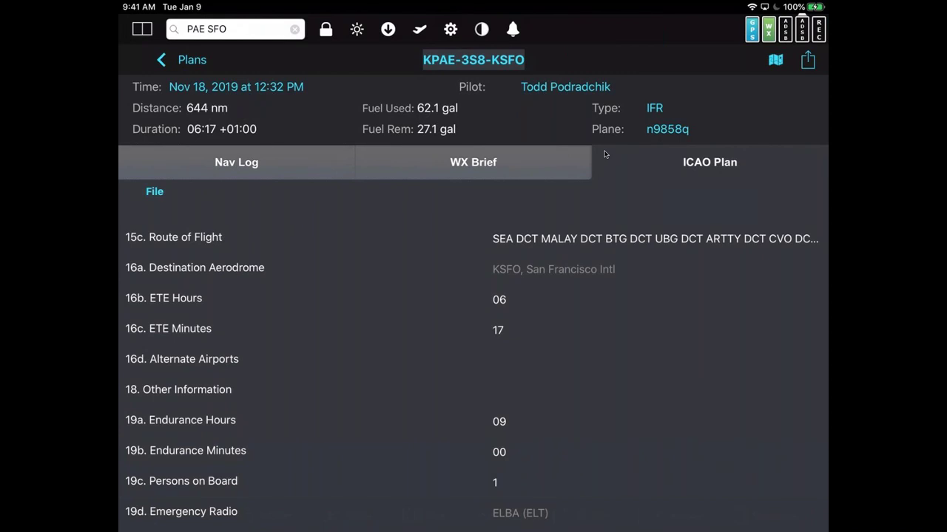
Open the ICAO plan's Endurance Hours field for editing and dismiss the on-screen keyboard.
{"action": "left_click", "coordinate": [500, 421]}
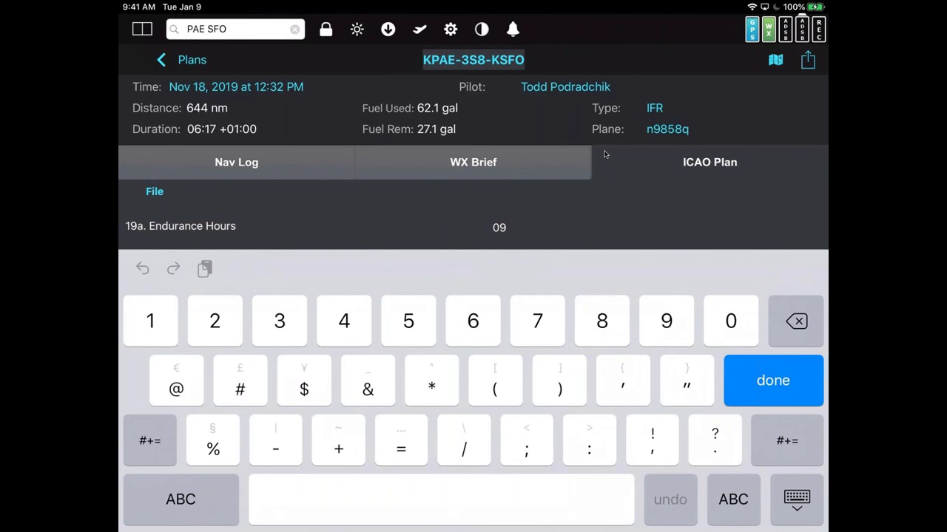
{"action": "key", "text": "Return"}
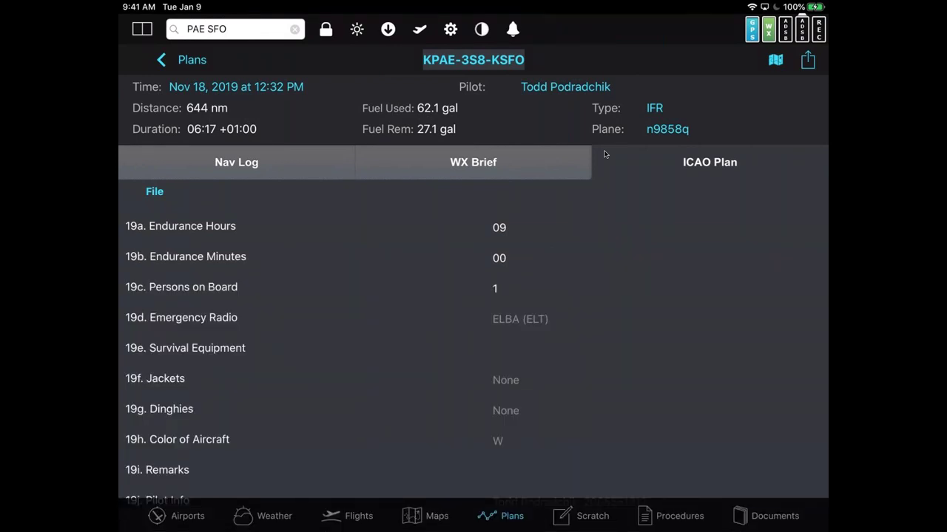
Switch to the map and start a Timer 1 countdown in the flight data strip.
{"action": "key", "text": "super+4"}
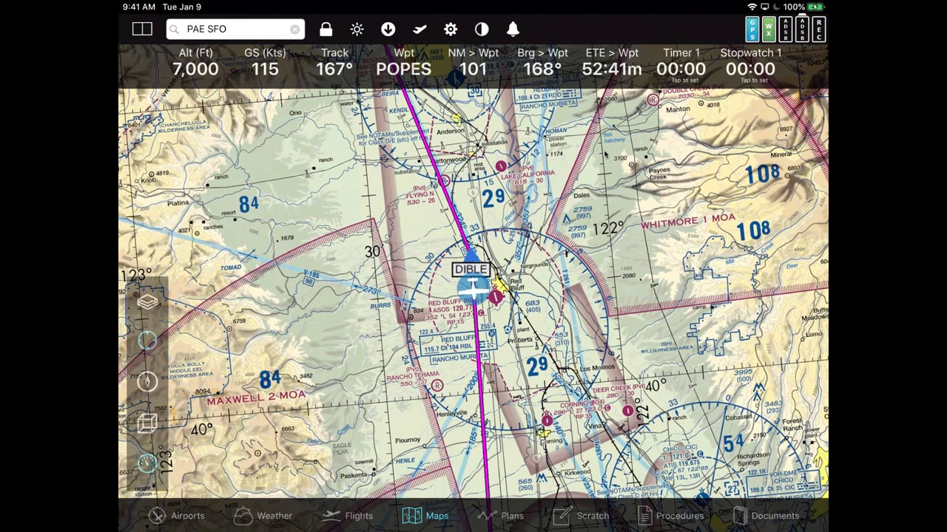
{"action": "left_click", "coordinate": [681, 68]}
{"action": "left_click", "coordinate": [680, 260]}
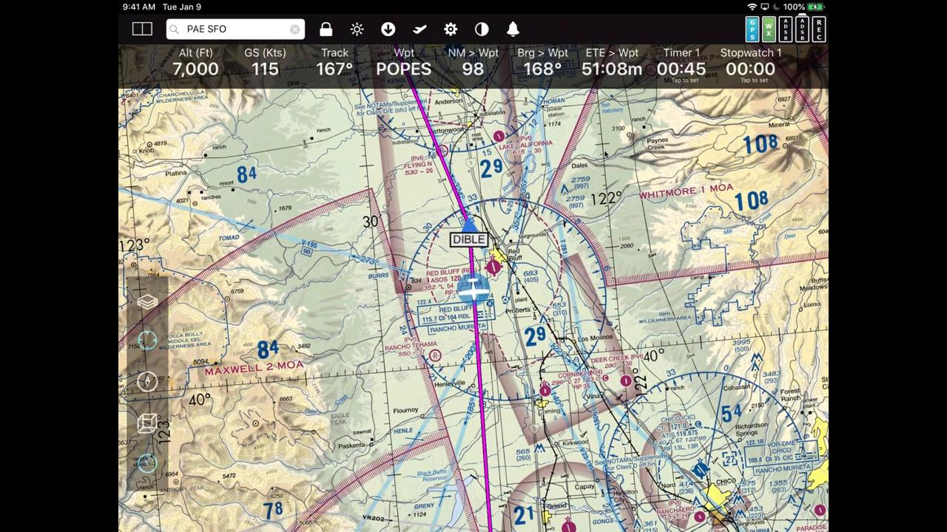
Replace the Stopwatch 1 readout in the map's flight data strip with VSR (vertical speed required).
{"action": "left_click", "coordinate": [750, 62]}
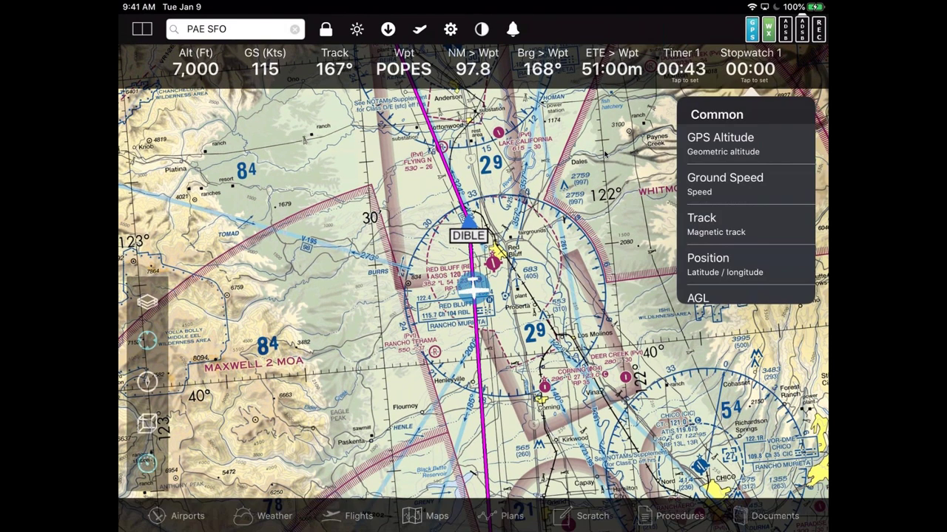
{"action": "scroll", "coordinate": [746, 214], "scroll_direction": "down", "scroll_amount": 5}
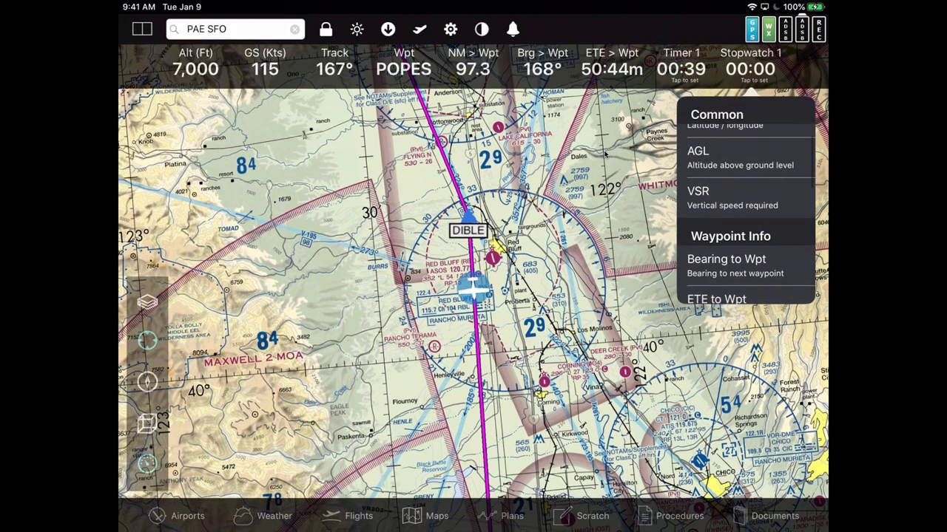
{"action": "left_click", "coordinate": [732, 198]}
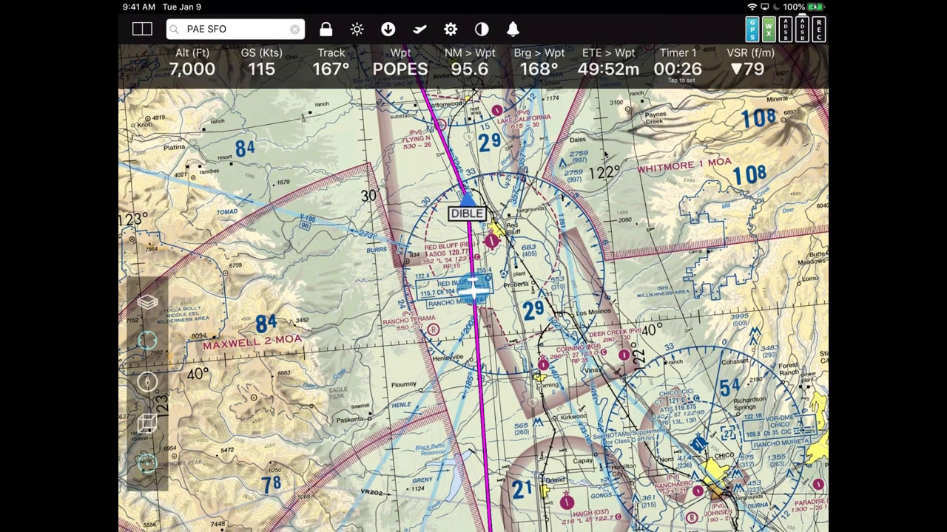
Replace the VSR readout in the map's flight data strip with ETE to Landing.
{"action": "left_click", "coordinate": [604, 153]}
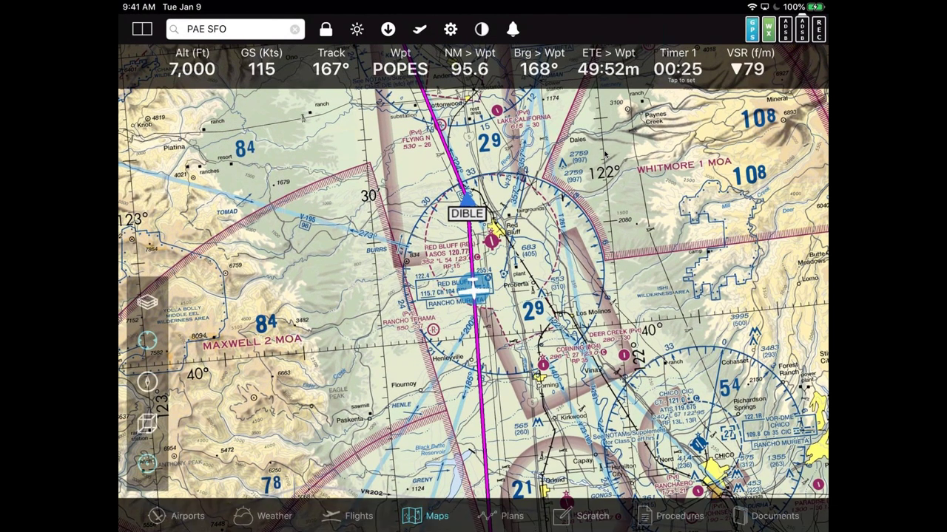
{"action": "left_click", "coordinate": [751, 67]}
{"action": "scroll", "coordinate": [745, 215], "scroll_direction": "down", "scroll_amount": 5}
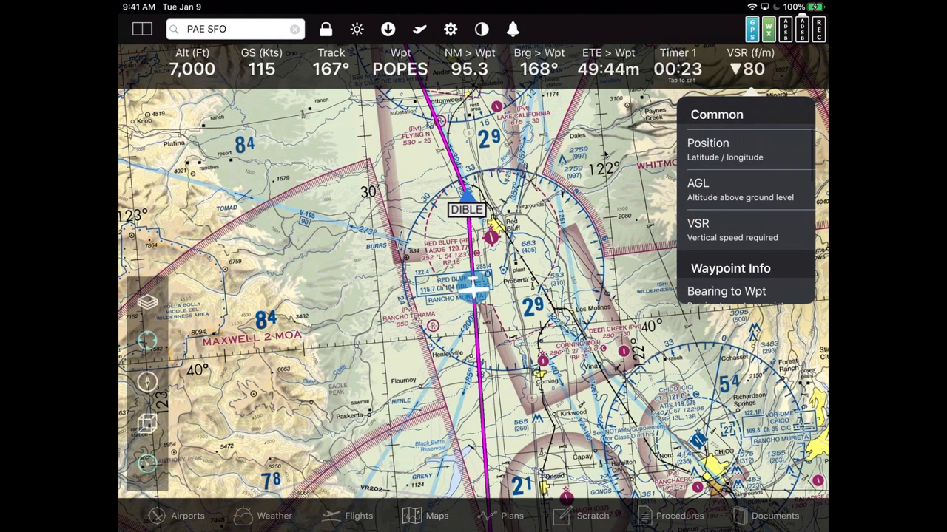
{"action": "scroll", "coordinate": [745, 215], "scroll_direction": "down", "scroll_amount": 5}
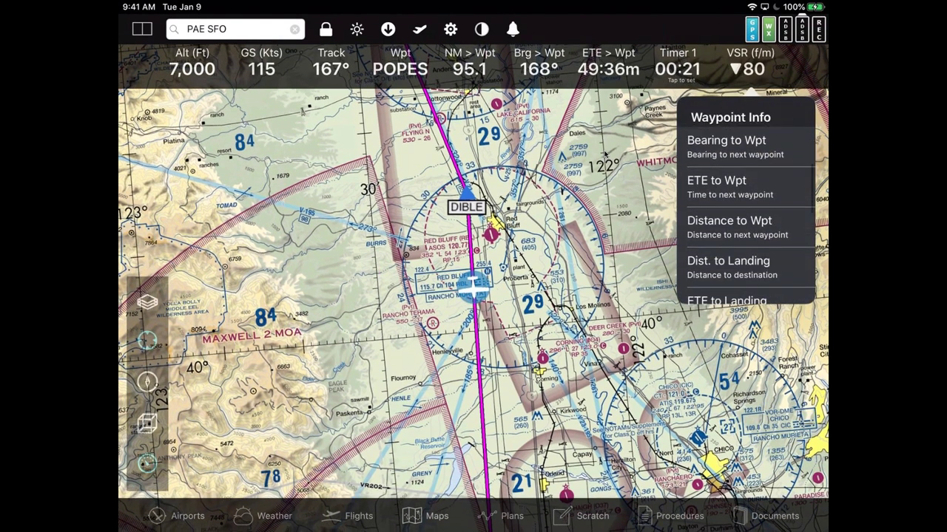
{"action": "left_click", "coordinate": [726, 218]}
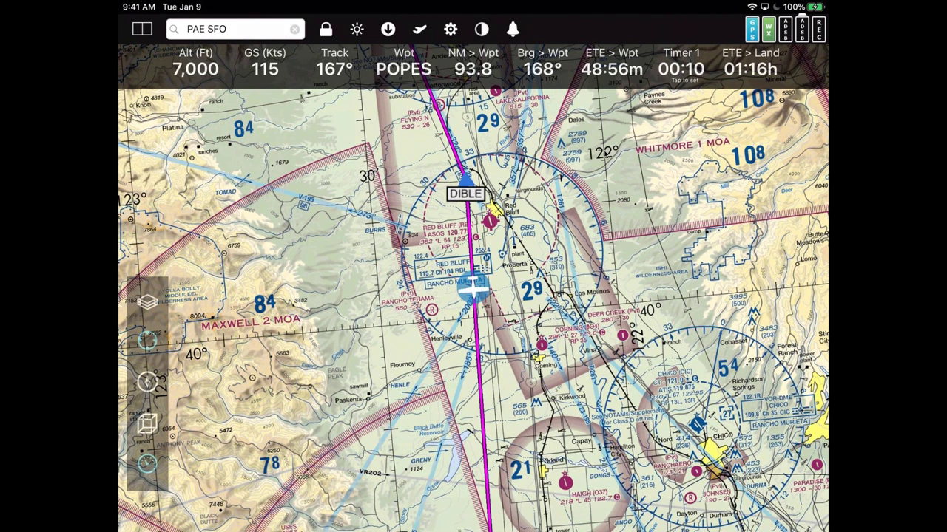
Split the screen and replace the second map's Ground Speed readout with AGL, toggling to the full-screen map and back.
{"action": "left_click", "coordinate": [142, 28]}
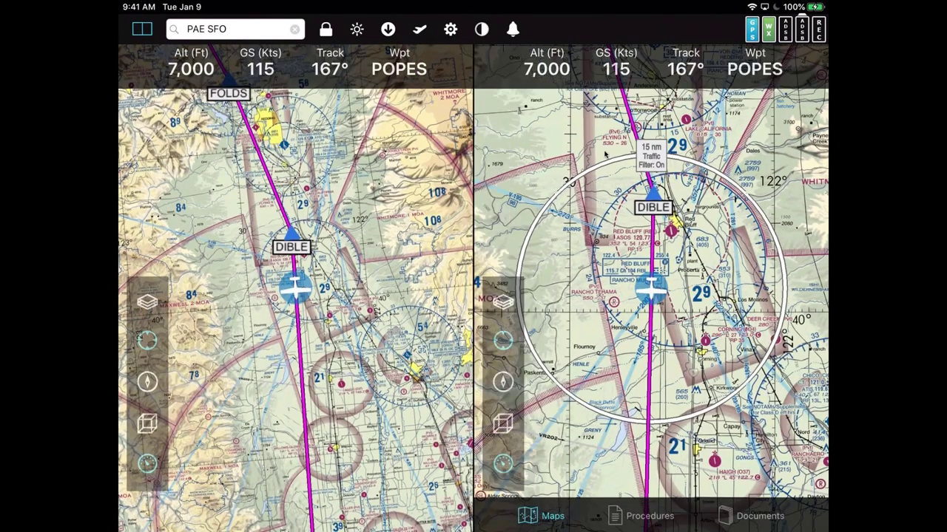
{"action": "left_click", "coordinate": [616, 63]}
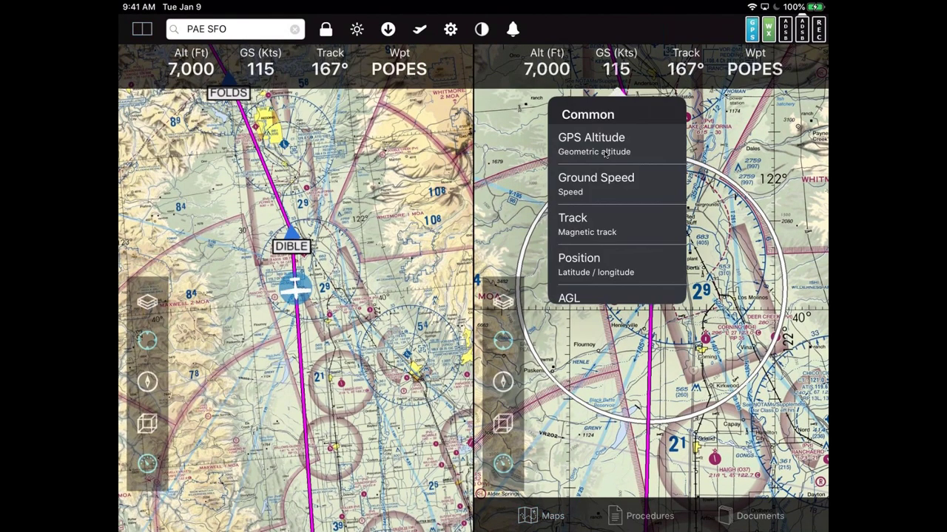
{"action": "scroll", "coordinate": [605, 153], "scroll_direction": "down", "scroll_amount": 3}
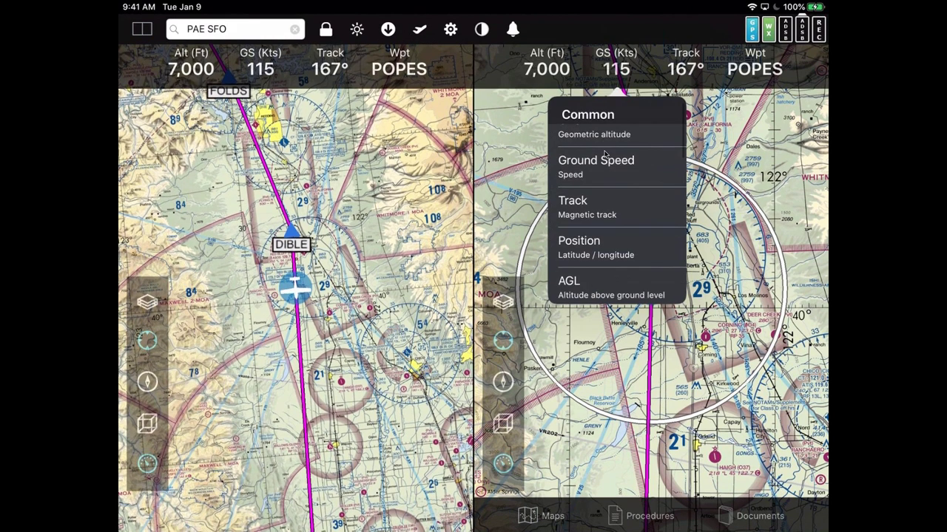
{"action": "left_click", "coordinate": [611, 200]}
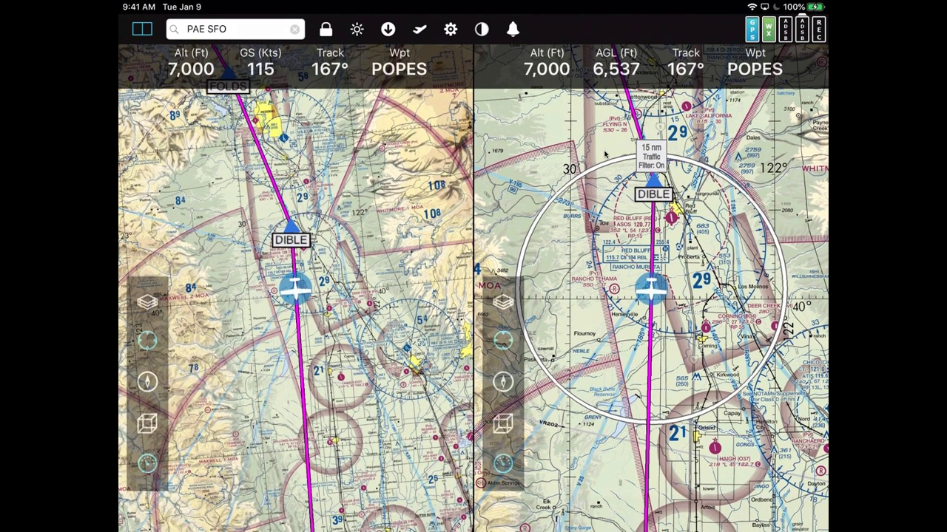
{"action": "left_click", "coordinate": [142, 29]}
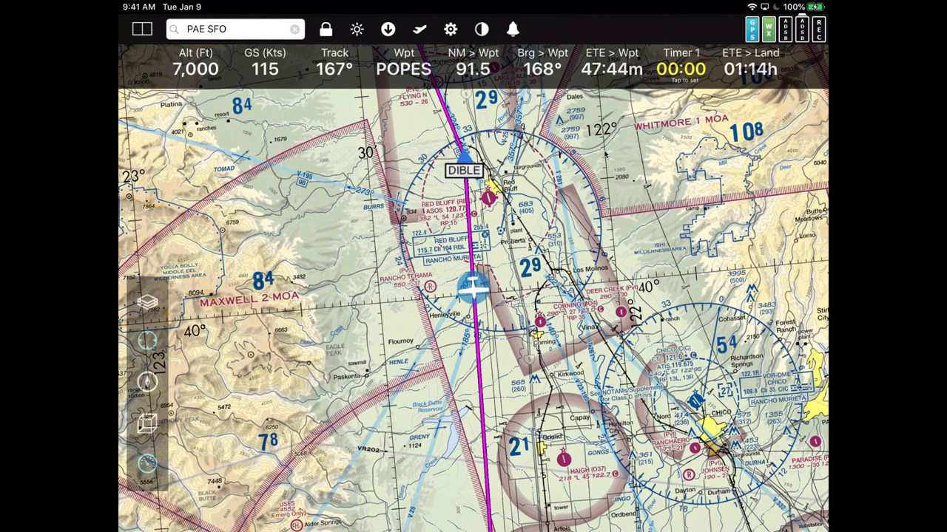
{"action": "left_click", "coordinate": [142, 29]}
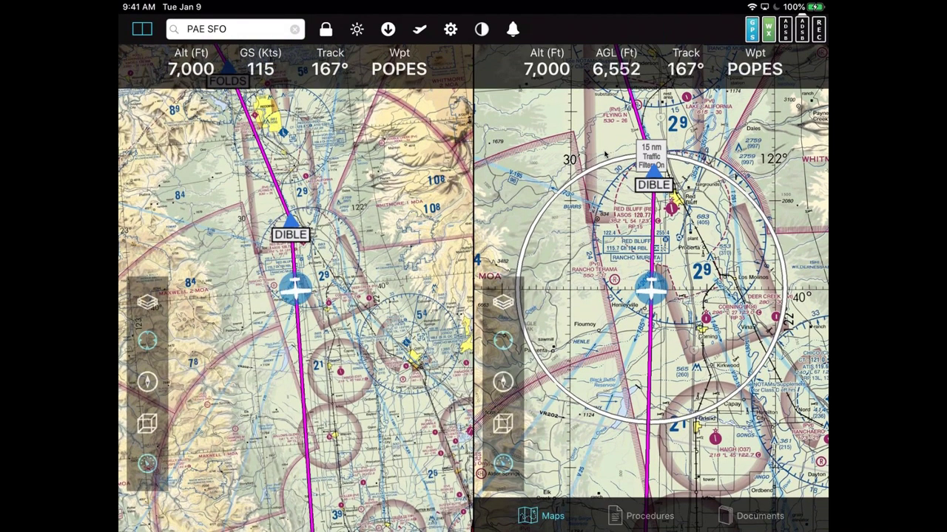
Show procedures in the second pane and open the VOR or GPS-A approach plate for Haigh Field (O37) there.
{"action": "left_click", "coordinate": [640, 516]}
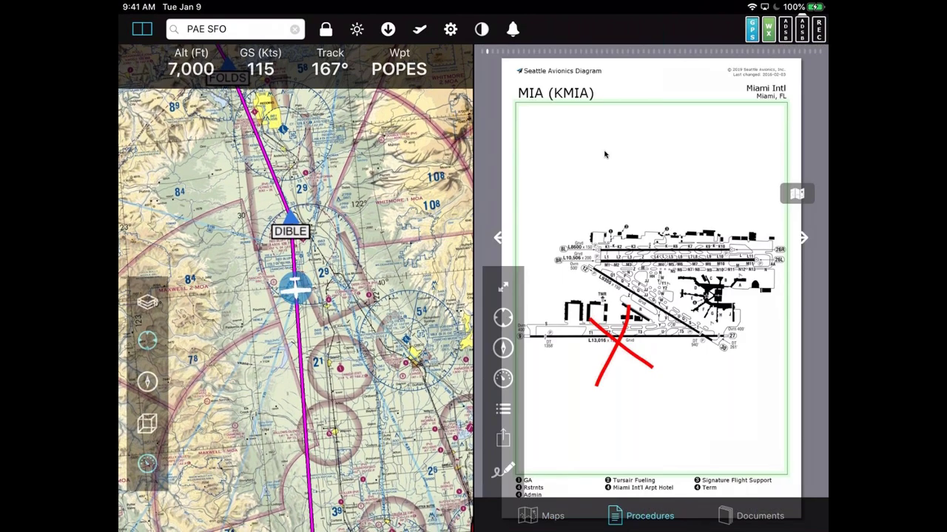
{"action": "scroll", "coordinate": [604, 154], "scroll_direction": "right", "scroll_amount": 10}
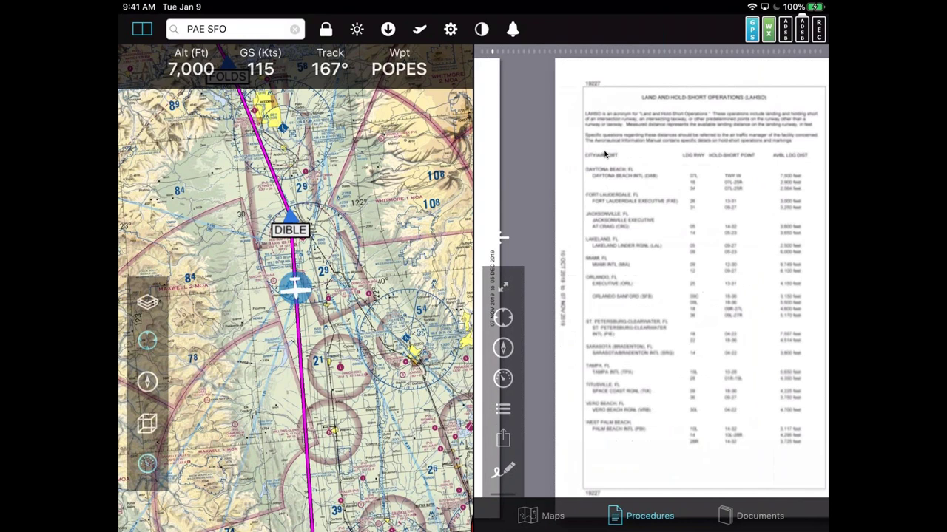
{"action": "scroll", "coordinate": [605, 154], "scroll_direction": "right", "scroll_amount": 10}
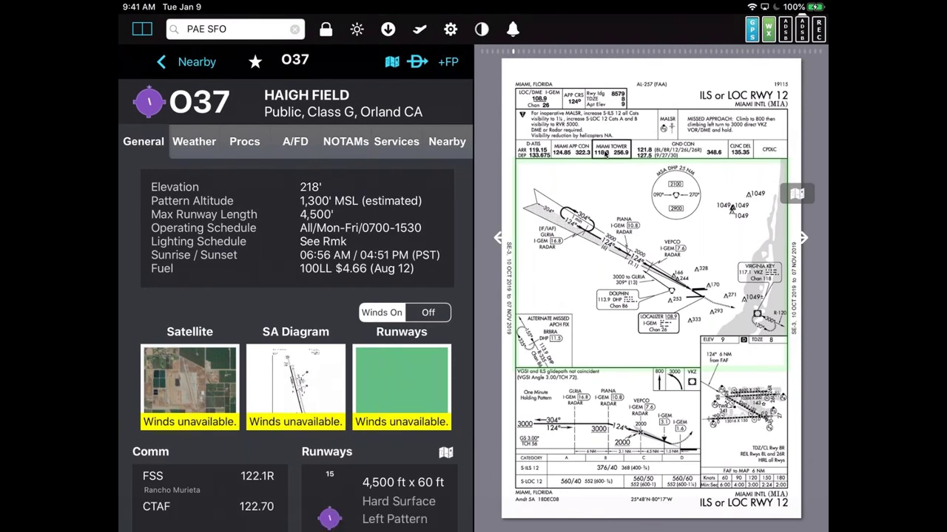
{"action": "left_click", "coordinate": [244, 141]}
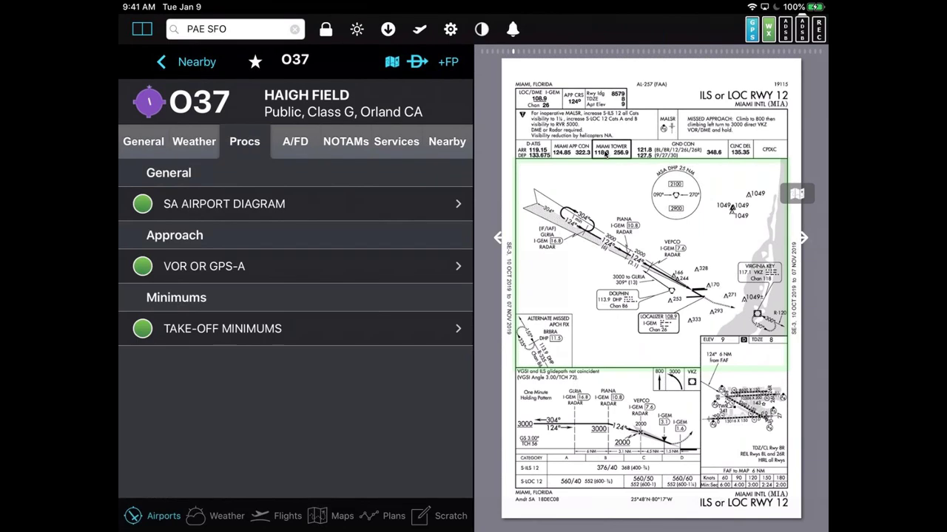
{"action": "left_click", "coordinate": [204, 266]}
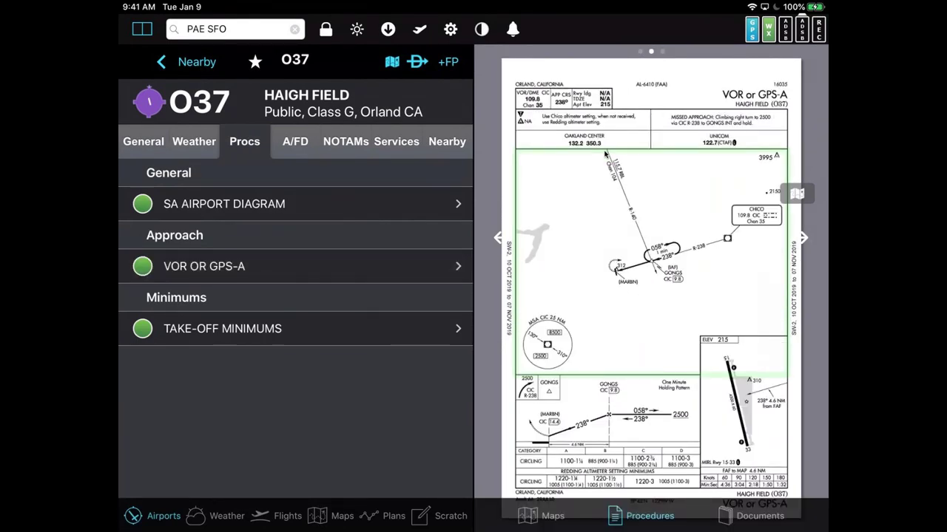
Show the map beside the approach plate and move the simulated aircraft along its route to the plate overlaid near Haigh Field.
{"action": "left_click", "coordinate": [786, 29]}
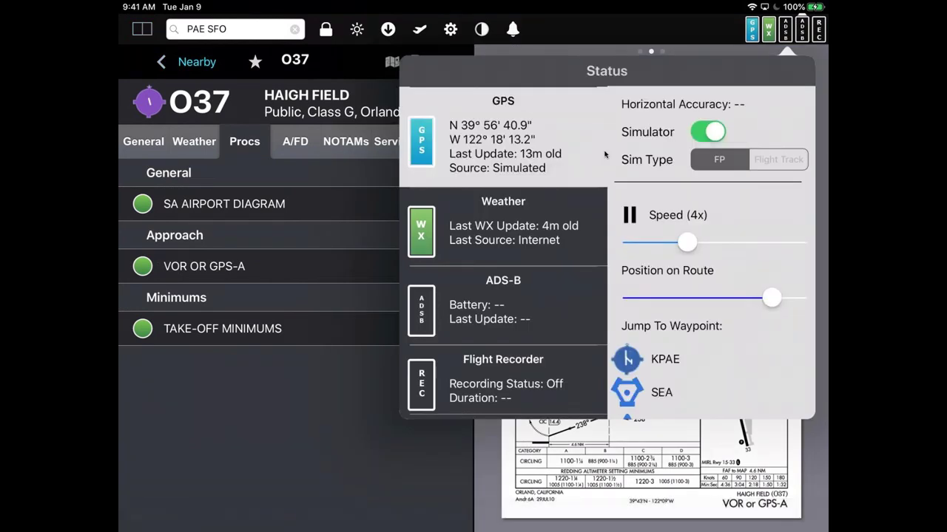
{"action": "left_click", "coordinate": [605, 155]}
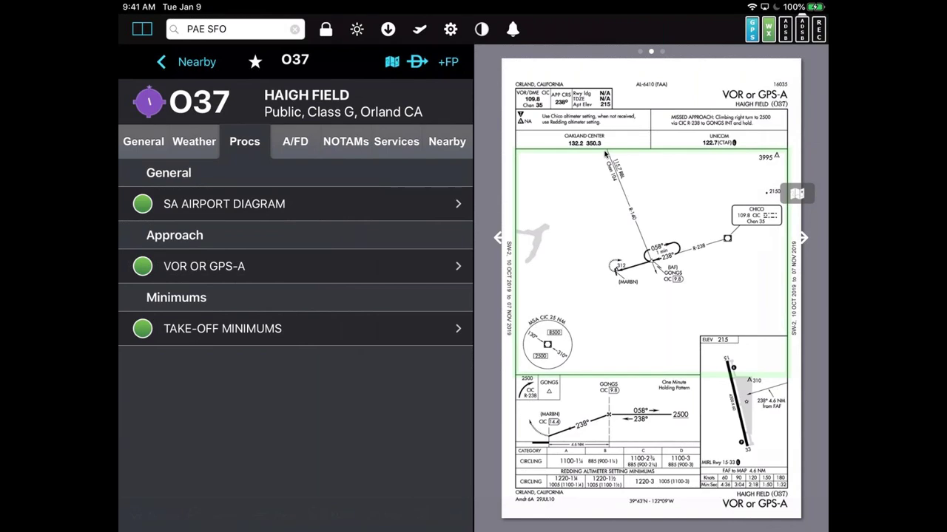
{"action": "left_click", "coordinate": [333, 516]}
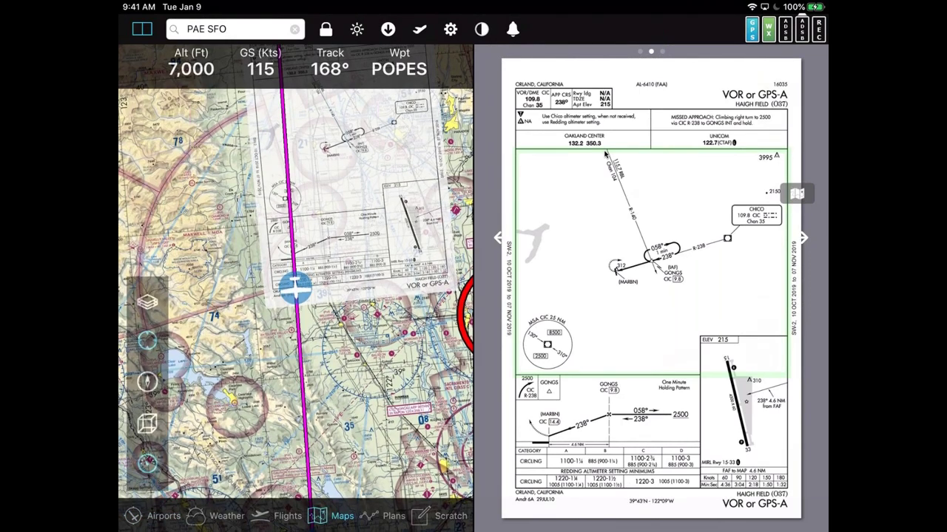
{"action": "left_click", "coordinate": [785, 29]}
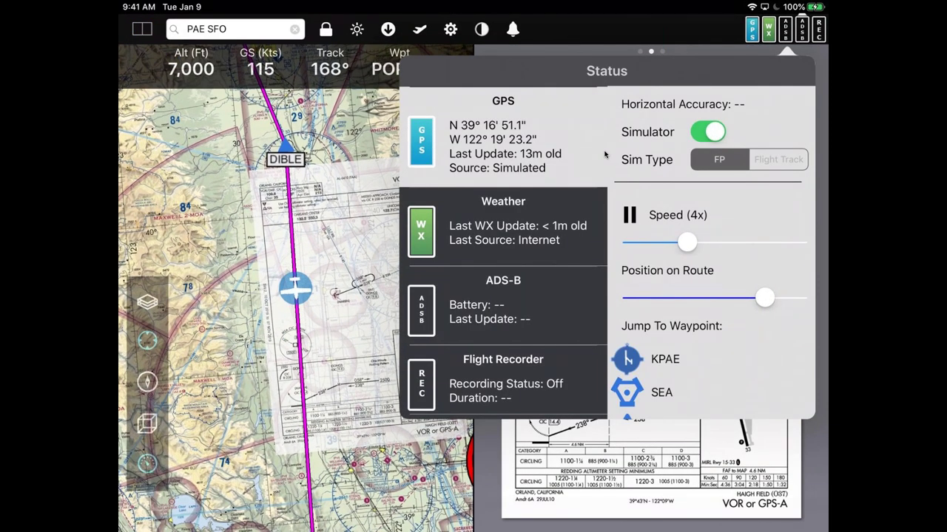
{"action": "key", "text": "Escape"}
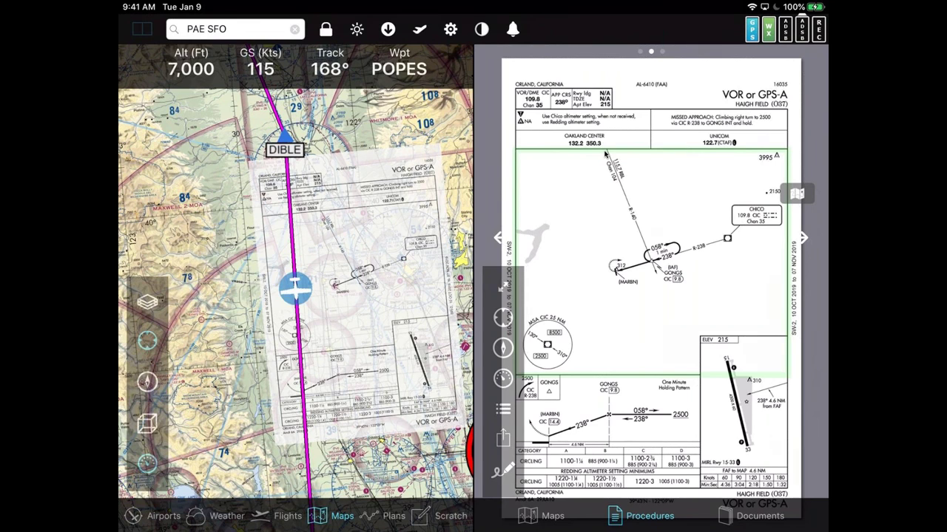
Expand the map to full screen, try the screen lock and recentre the map on the aircraft.
{"action": "left_click", "coordinate": [142, 29]}
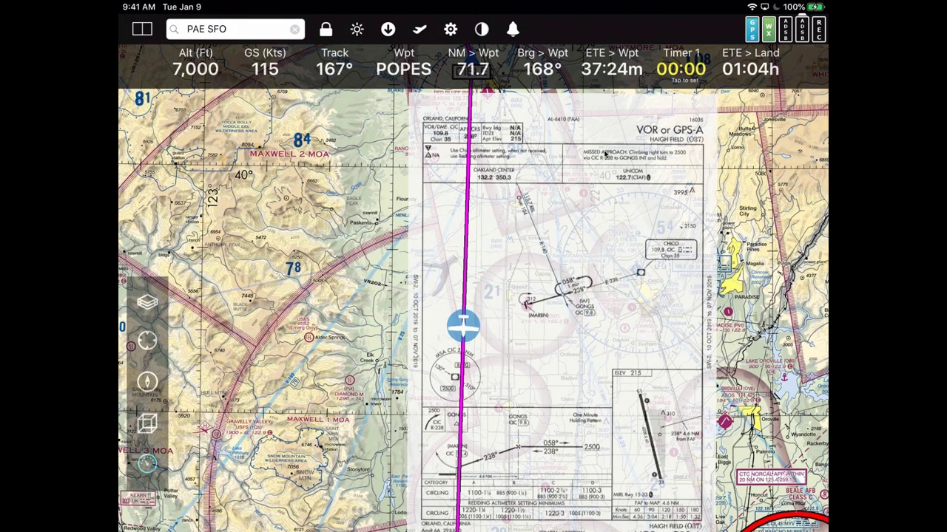
{"action": "left_click", "coordinate": [326, 29]}
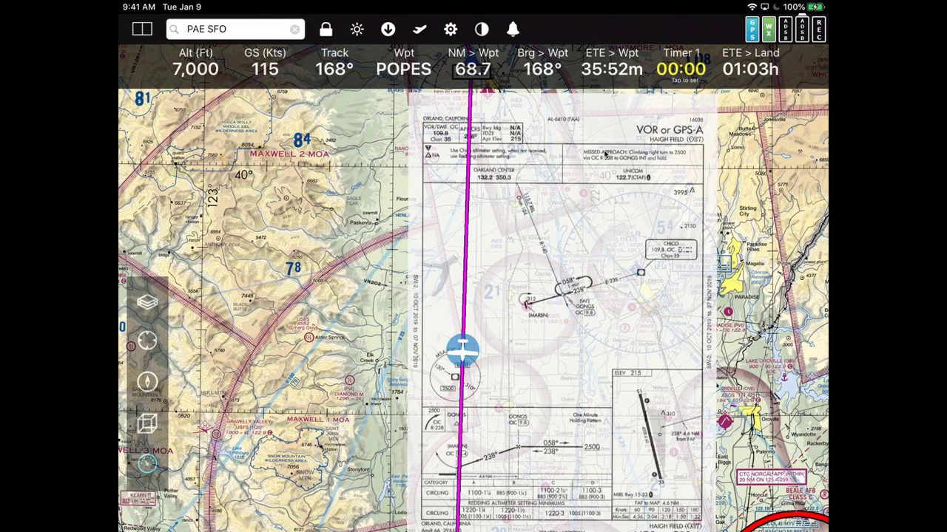
{"action": "left_click", "coordinate": [605, 154]}
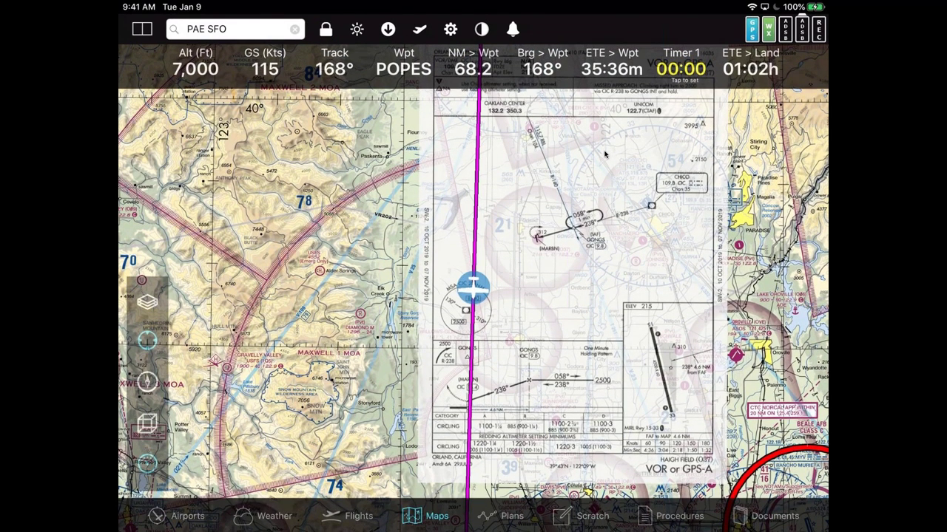
Try the procedures-on-map opacity near its maximum and minimum, and return it to slightly above the midpoint.
{"action": "left_click", "coordinate": [356, 29]}
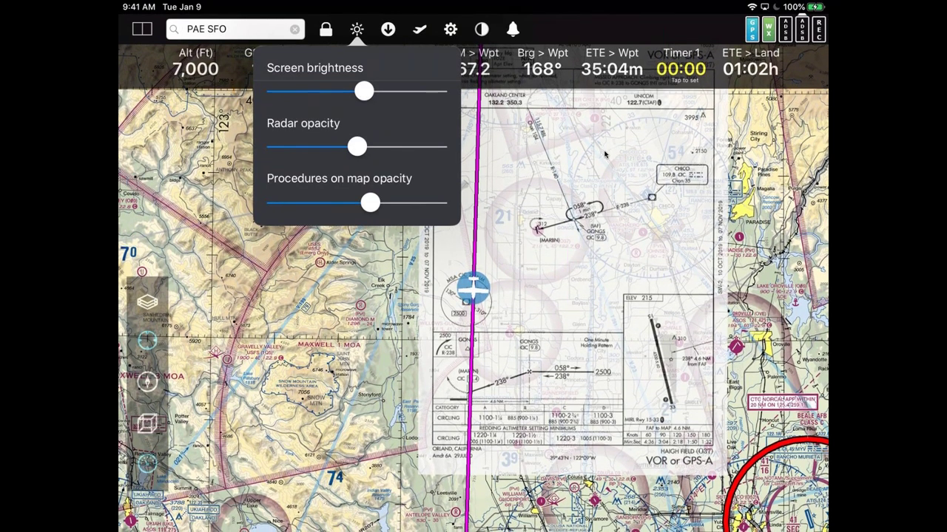
{"action": "left_click_drag", "start_coordinate": [369, 202], "coordinate": [437, 203]}
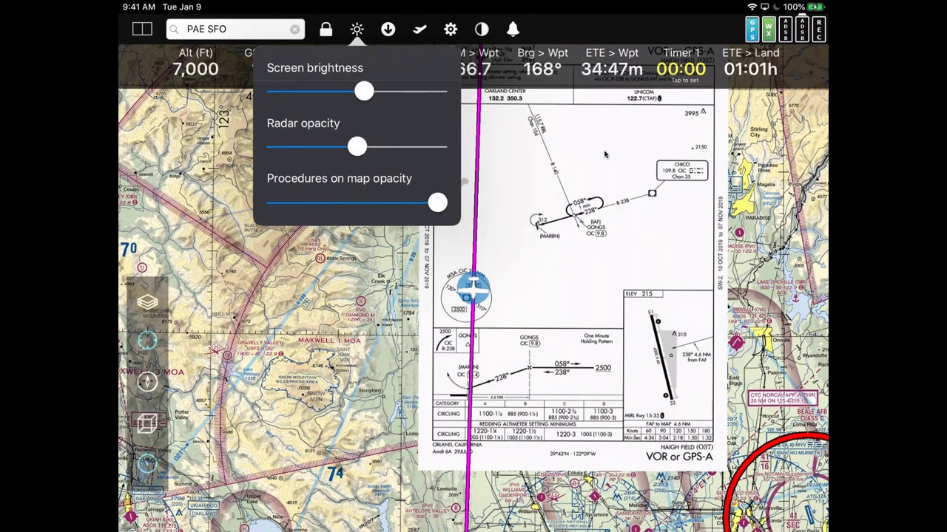
{"action": "left_click_drag", "start_coordinate": [437, 203], "coordinate": [276, 202]}
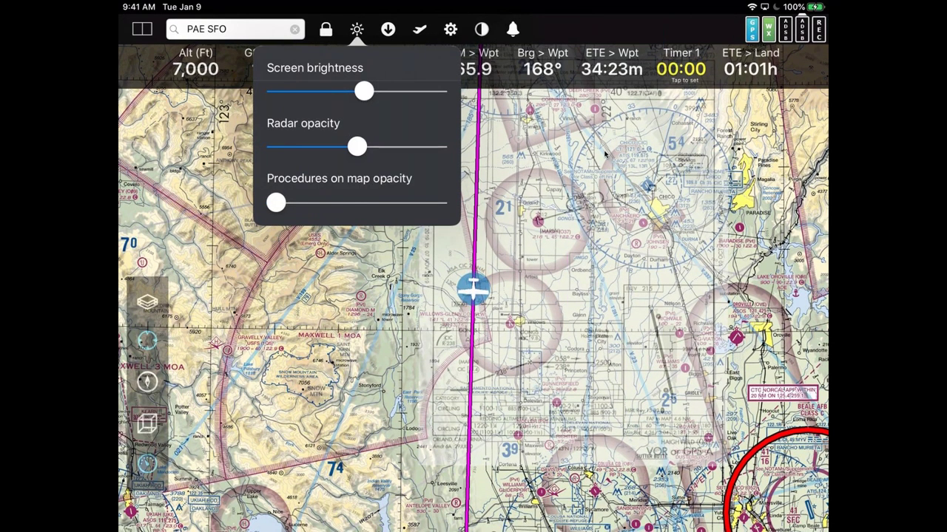
{"action": "left_click_drag", "start_coordinate": [276, 202], "coordinate": [371, 202]}
{"action": "left_click", "coordinate": [605, 154]}
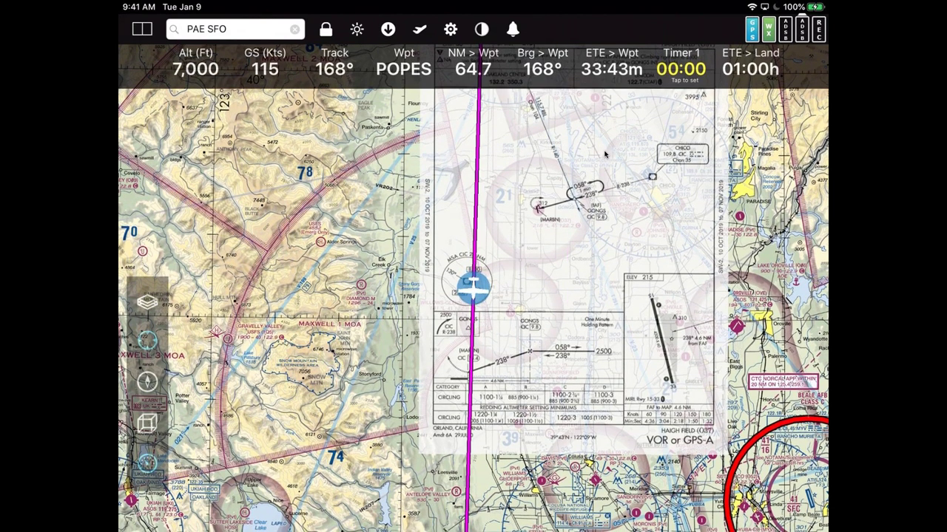
Invert the map's colours and turn on the TAWS terrain layer, showing the mountains around Lake Tahoe.
{"action": "left_click_drag", "start_coordinate": [777, 481], "coordinate": [598, 372]}
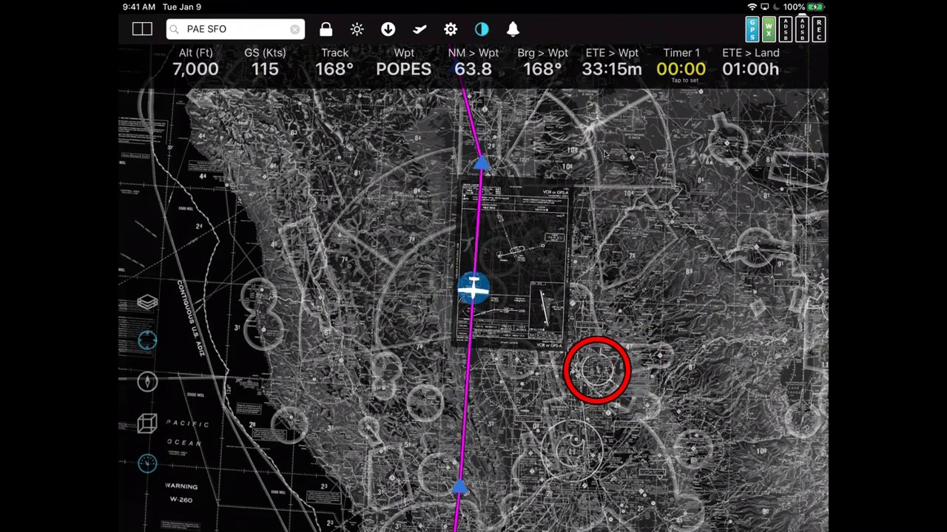
{"action": "left_click_drag", "start_coordinate": [598, 370], "coordinate": [572, 247]}
{"action": "left_click", "coordinate": [147, 301]}
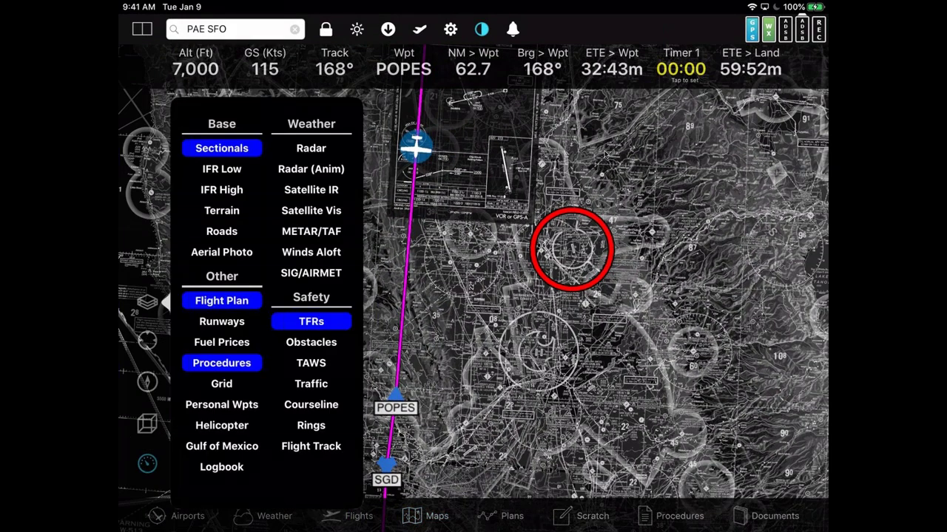
{"action": "left_click", "coordinate": [310, 363]}
{"action": "left_click", "coordinate": [572, 247]}
{"action": "mouse_move", "coordinate": [571, 248]}
{"action": "left_mouse_down"}
{"action": "mouse_move", "coordinate": [370, 333]}
{"action": "mouse_move", "coordinate": [272, 328]}
{"action": "left_mouse_up"}
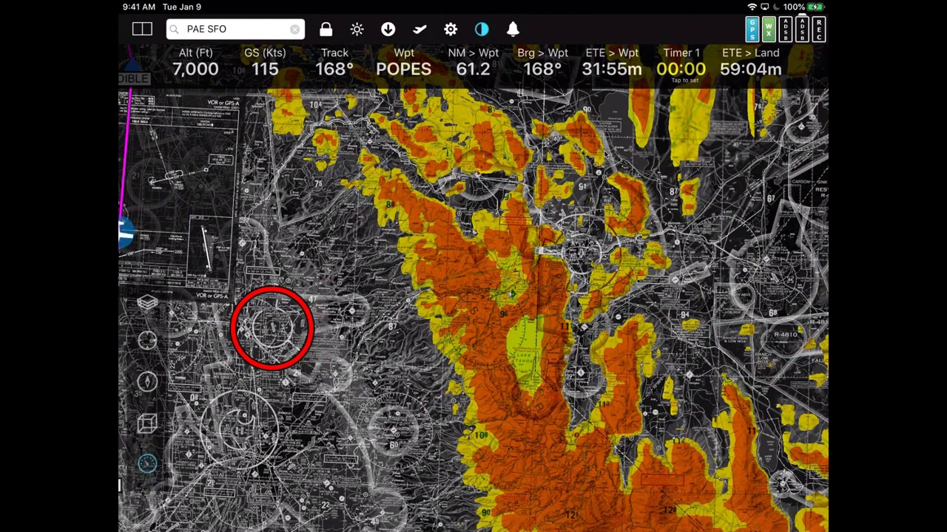
{"action": "left_click_drag", "start_coordinate": [272, 327], "coordinate": [425, 344]}
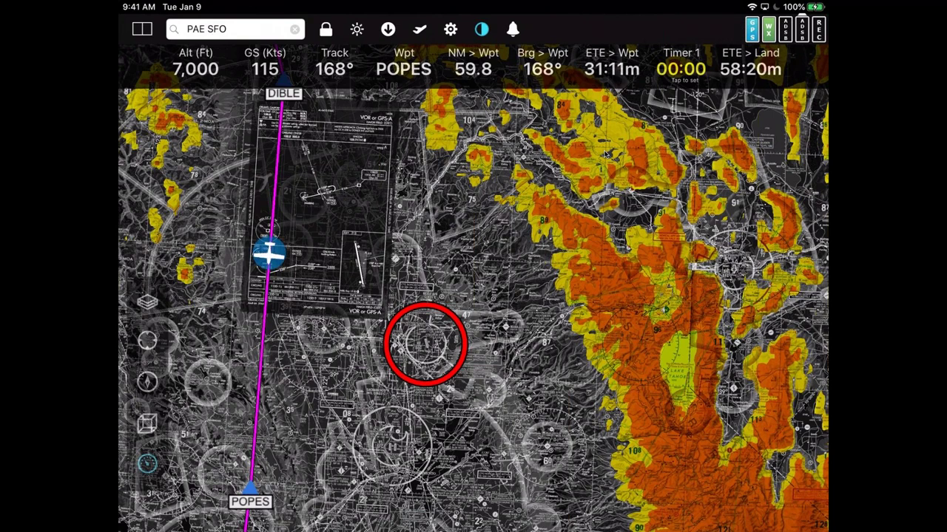
Add the METAR/TAF weather layer to the map around Lake Tahoe.
{"action": "left_click", "coordinate": [146, 301]}
{"action": "left_click", "coordinate": [311, 232]}
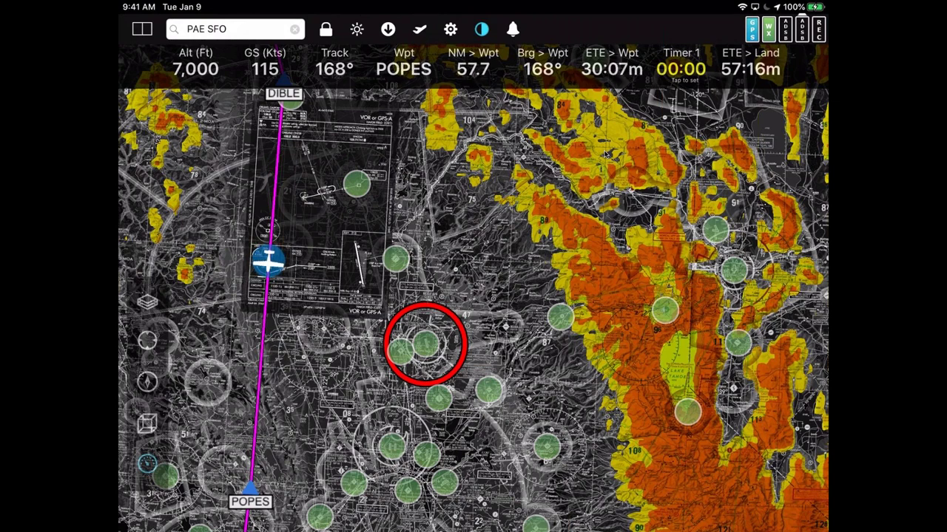
{"action": "left_click_drag", "start_coordinate": [425, 344], "coordinate": [283, 301]}
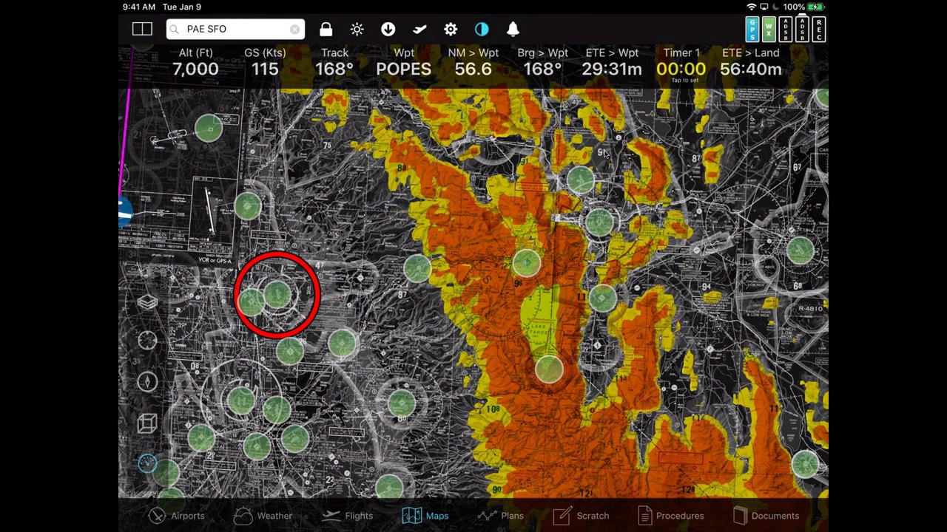
Measure the terrain profile along a line across Lake Tahoe and restore the map's normal colours.
{"action": "left_click", "coordinate": [540, 315]}
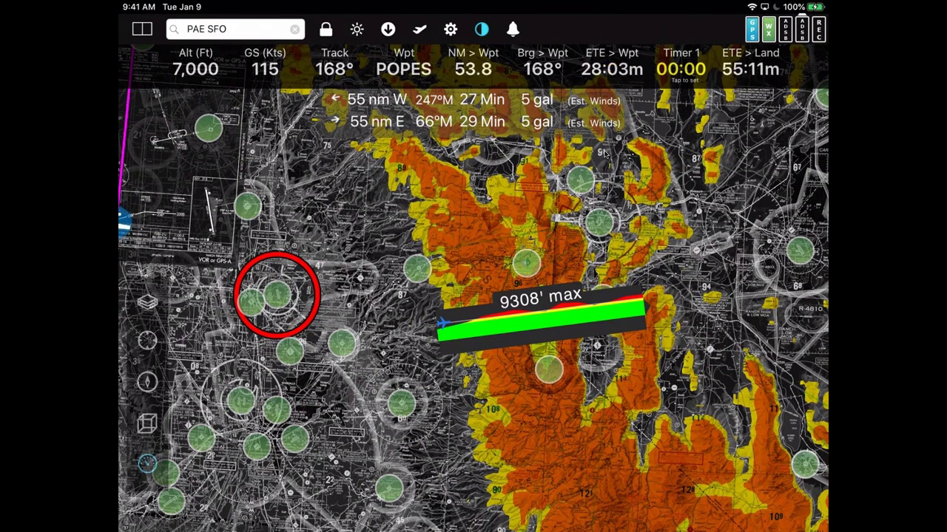
{"action": "left_click_drag", "start_coordinate": [642, 309], "coordinate": [688, 384]}
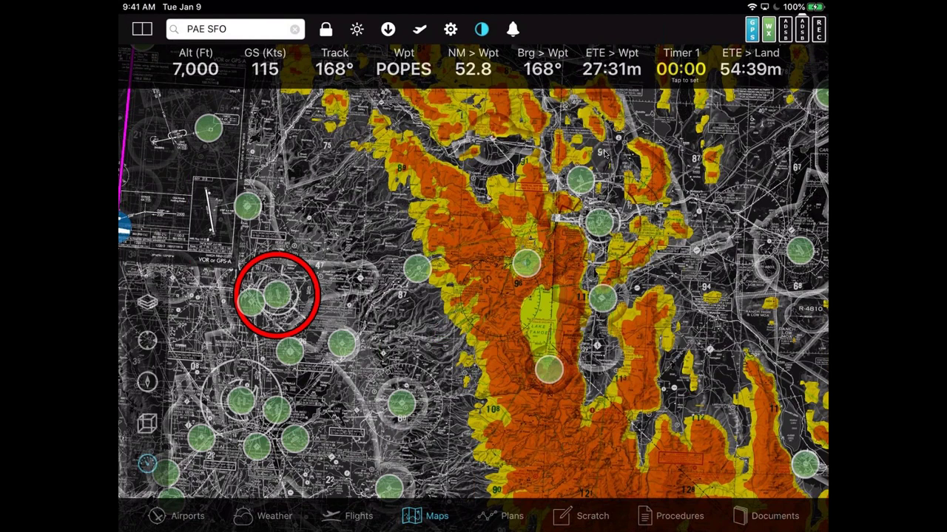
{"action": "left_click_drag", "start_coordinate": [277, 295], "coordinate": [399, 297]}
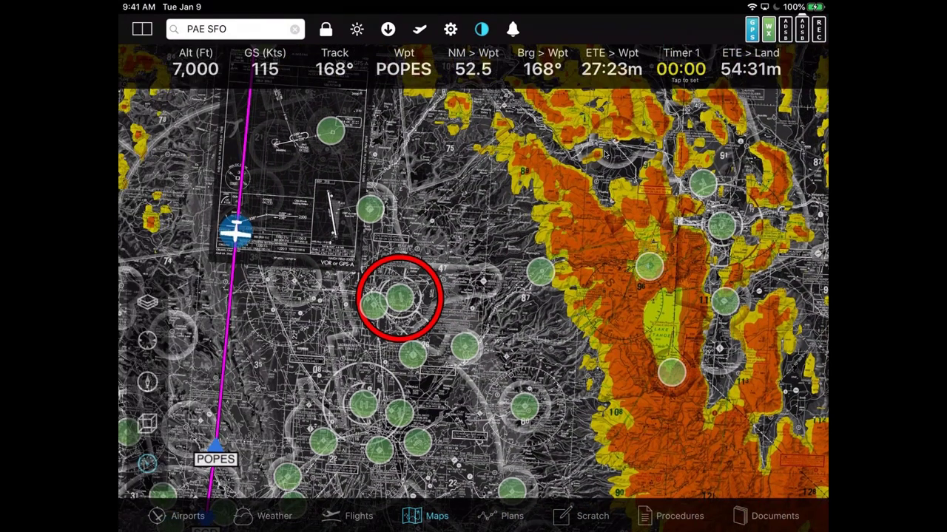
{"action": "left_click", "coordinate": [481, 29]}
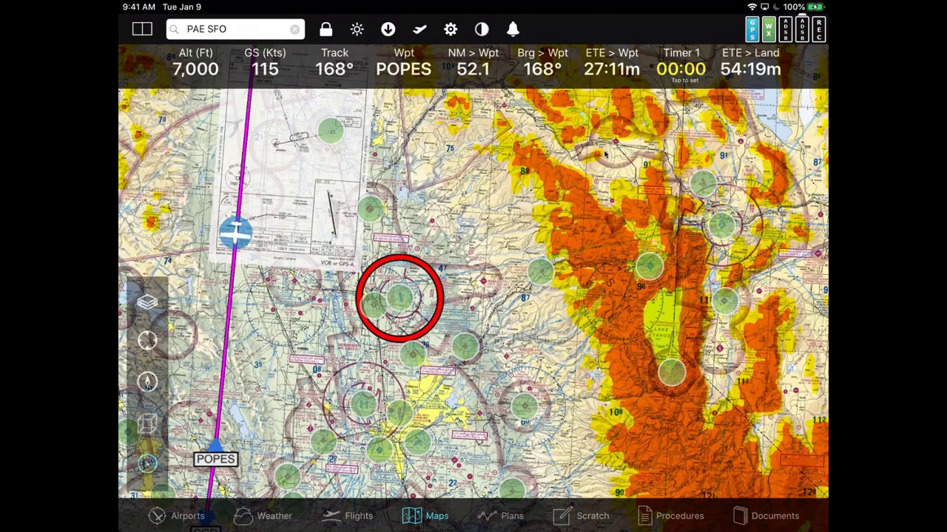
Show the 3D synthetic vision view, switch to augmented reality and allow camera access.
{"action": "left_click", "coordinate": [147, 423]}
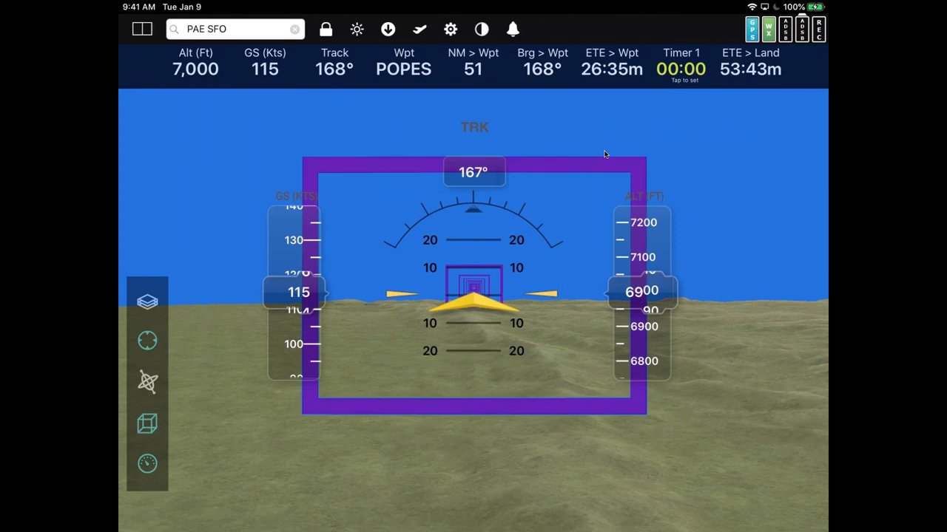
{"action": "left_click", "coordinate": [604, 154]}
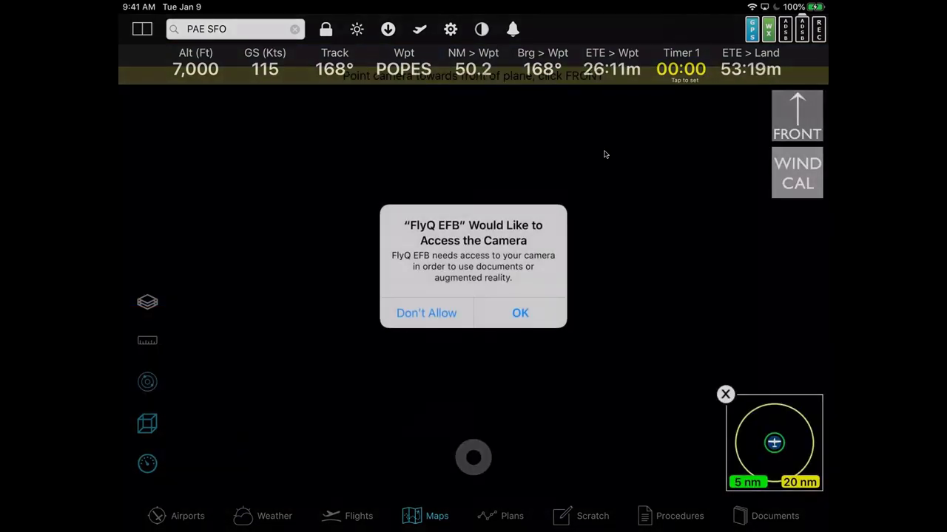
{"action": "key", "text": "Return"}
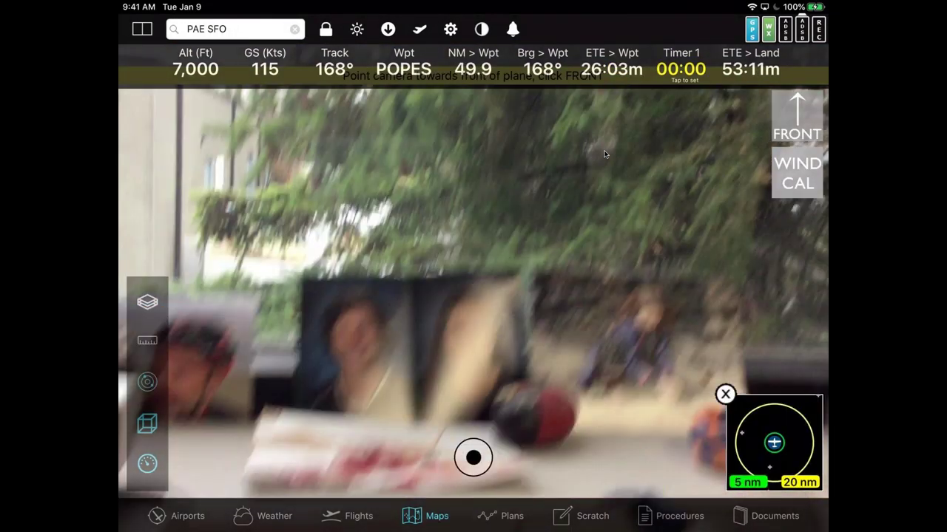